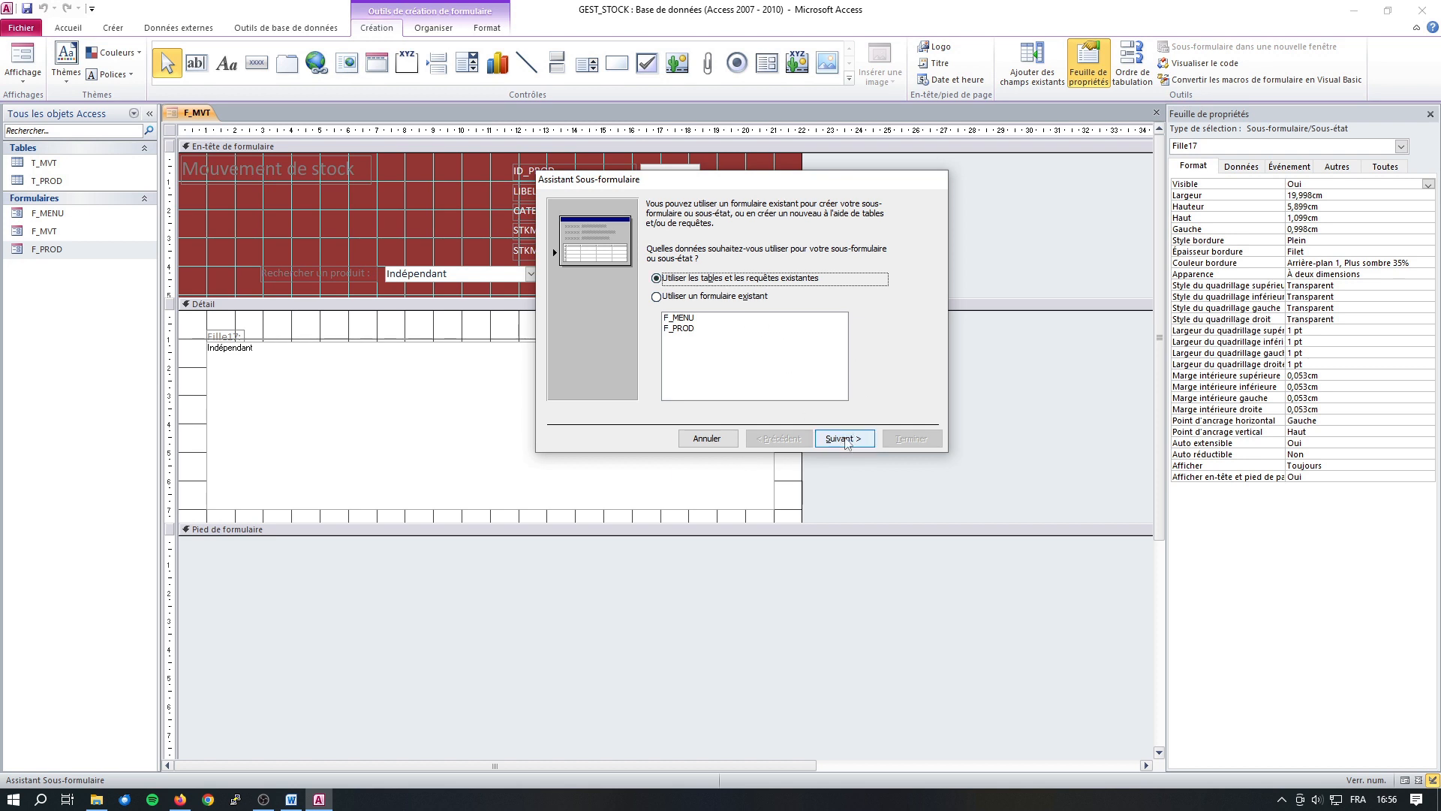
Base the subform on table T_MVT with fields DATE_MVT, TYPE_MVT, ENTREE_MVT, SORTIE_MVT and ID_PROD
{"action": "left_click", "coordinate": [844, 438]}
{"action": "left_click", "coordinate": [595, 327]}
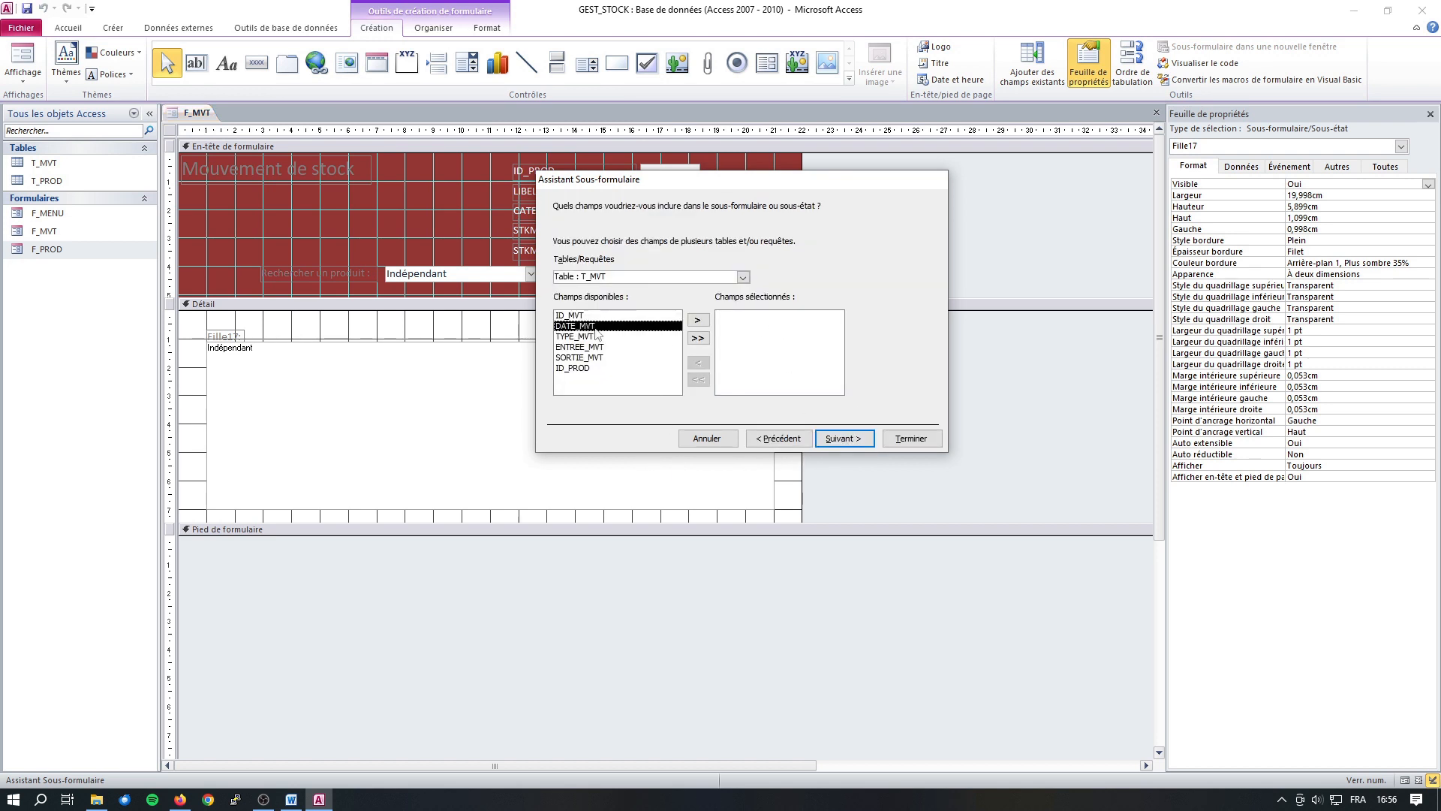
{"action": "left_click", "coordinate": [697, 321]}
{"action": "left_click", "coordinate": [697, 321]}
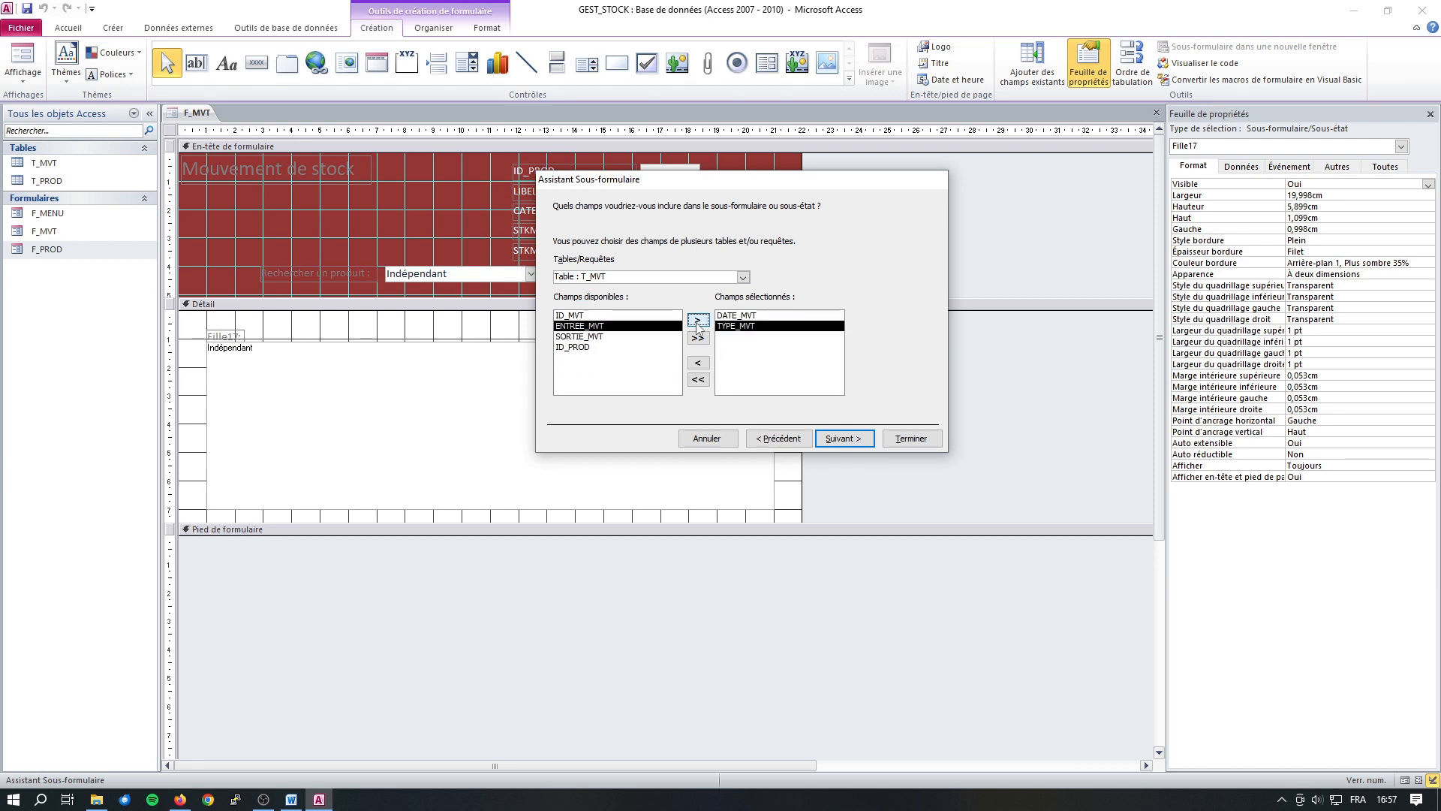
{"action": "left_click", "coordinate": [698, 321]}
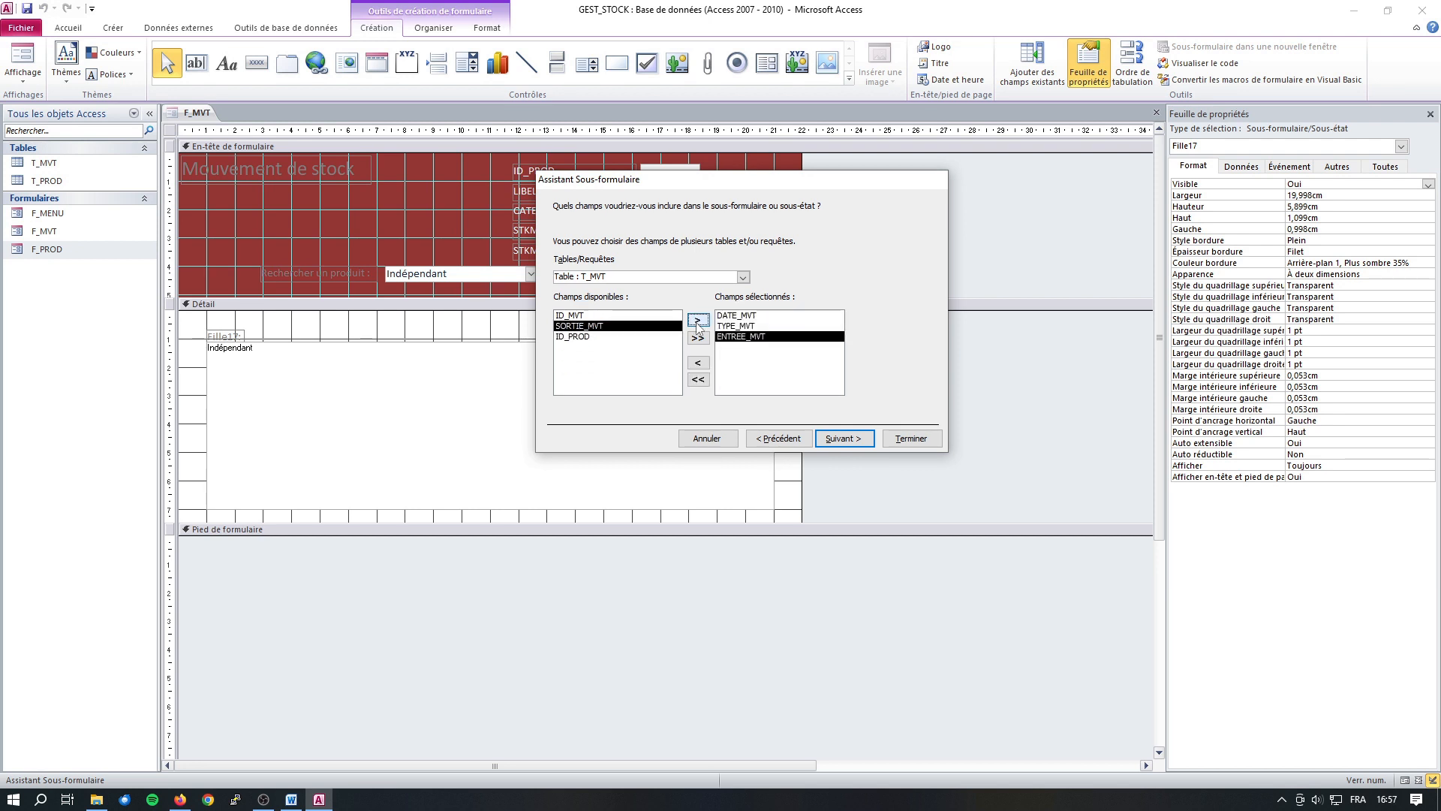
{"action": "left_click", "coordinate": [698, 321]}
{"action": "left_click", "coordinate": [697, 321]}
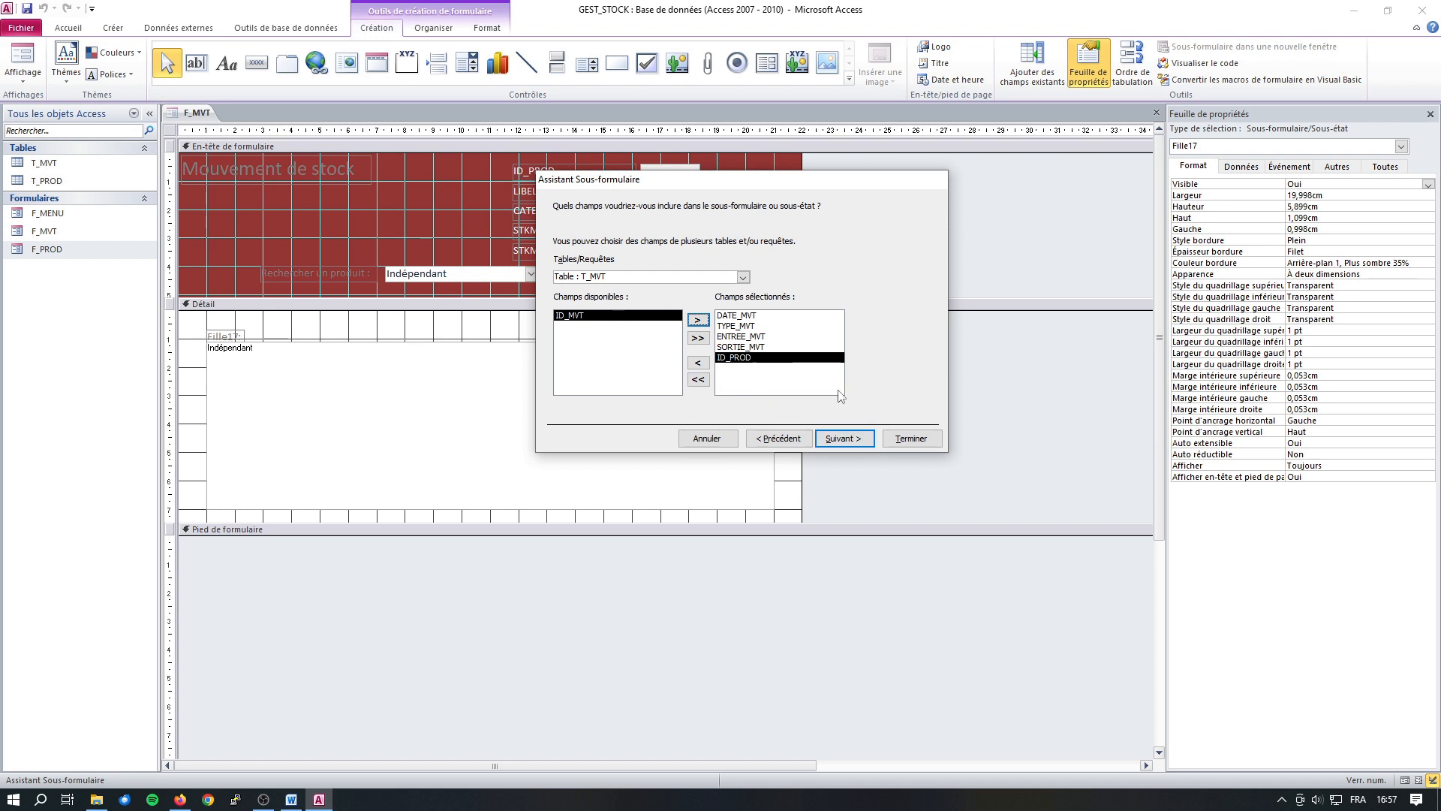
{"action": "left_click", "coordinate": [871, 440]}
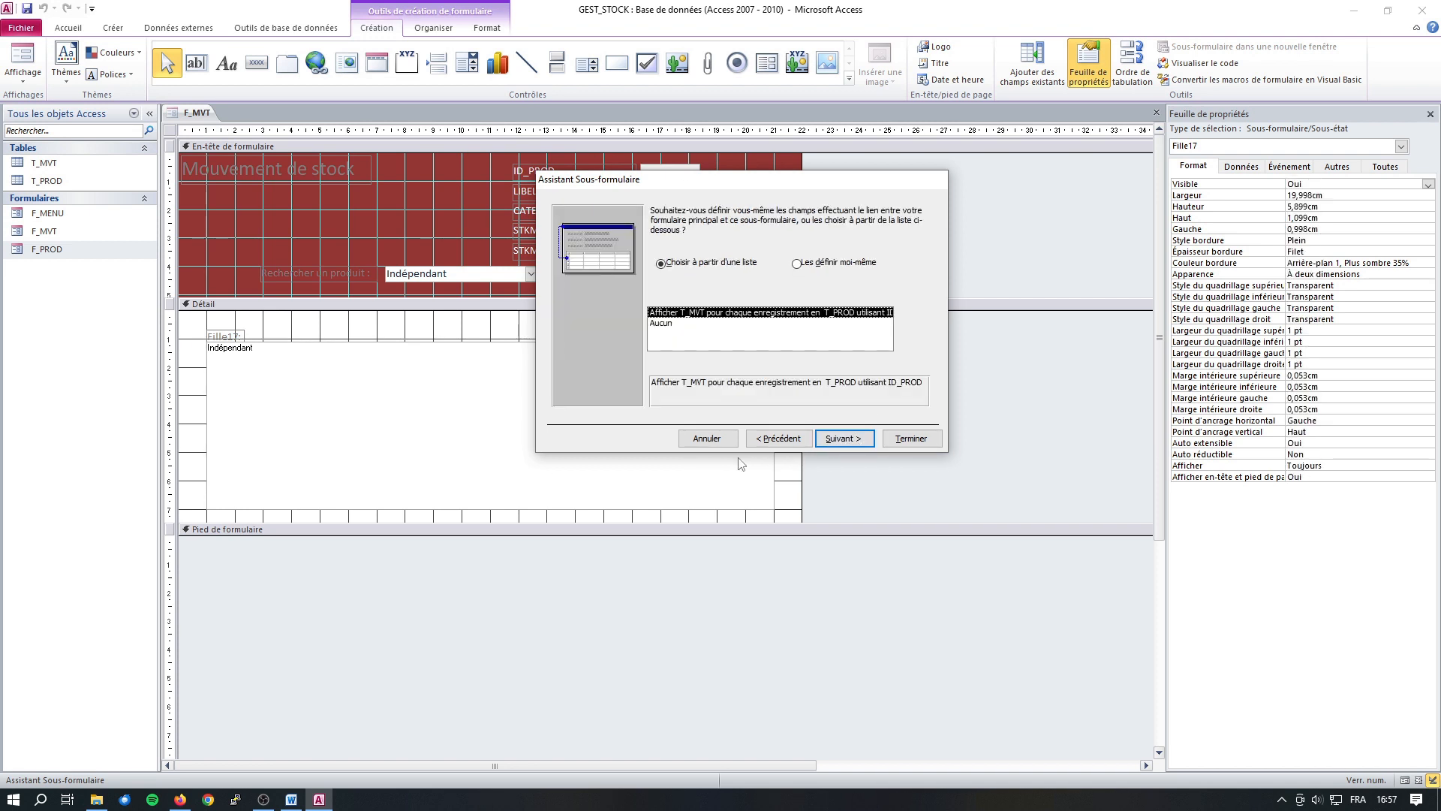
Define the form-to-subform link manually, matching ID_PROD in the main form to ID_PROD in the subform
{"action": "left_click", "coordinate": [797, 264]}
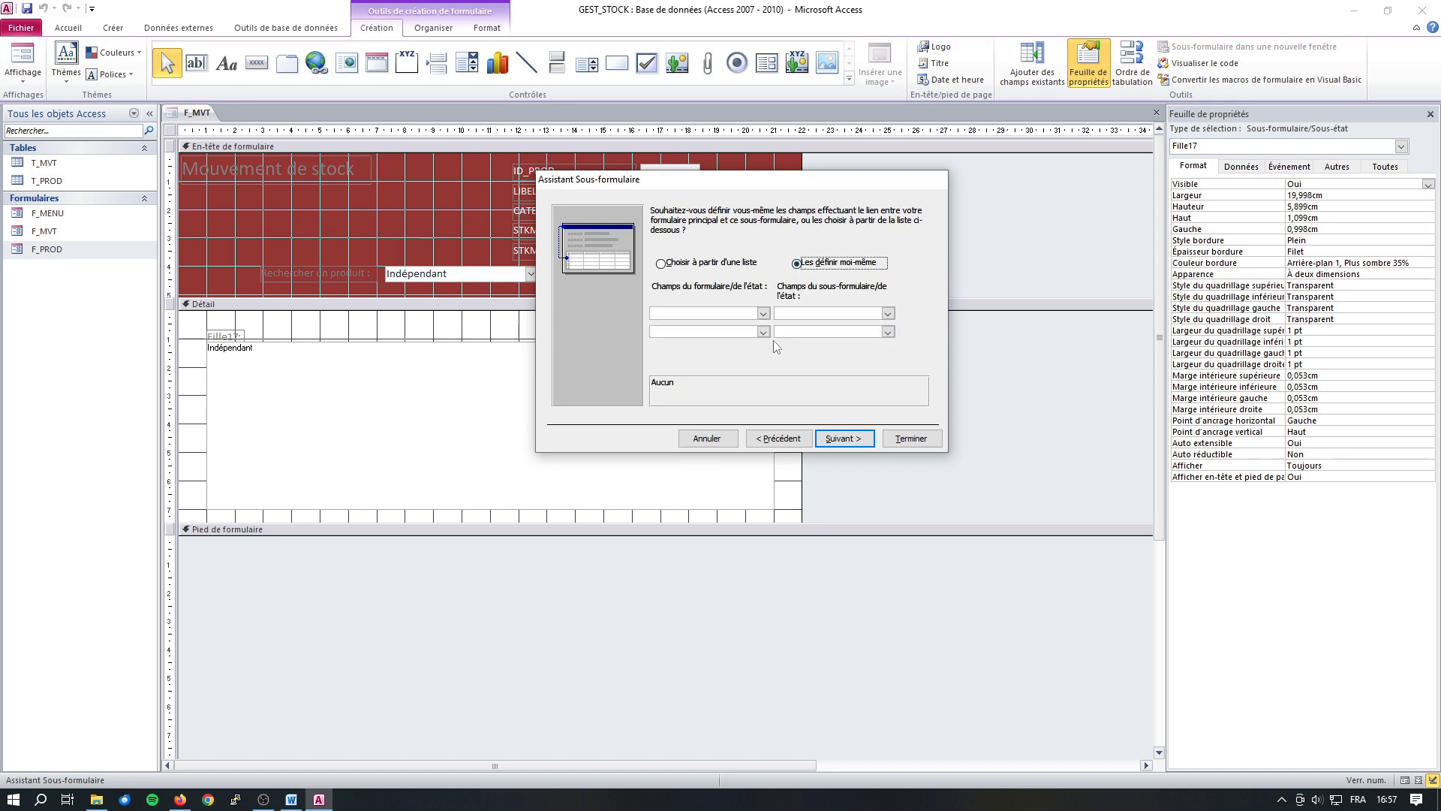
{"action": "left_click", "coordinate": [762, 313]}
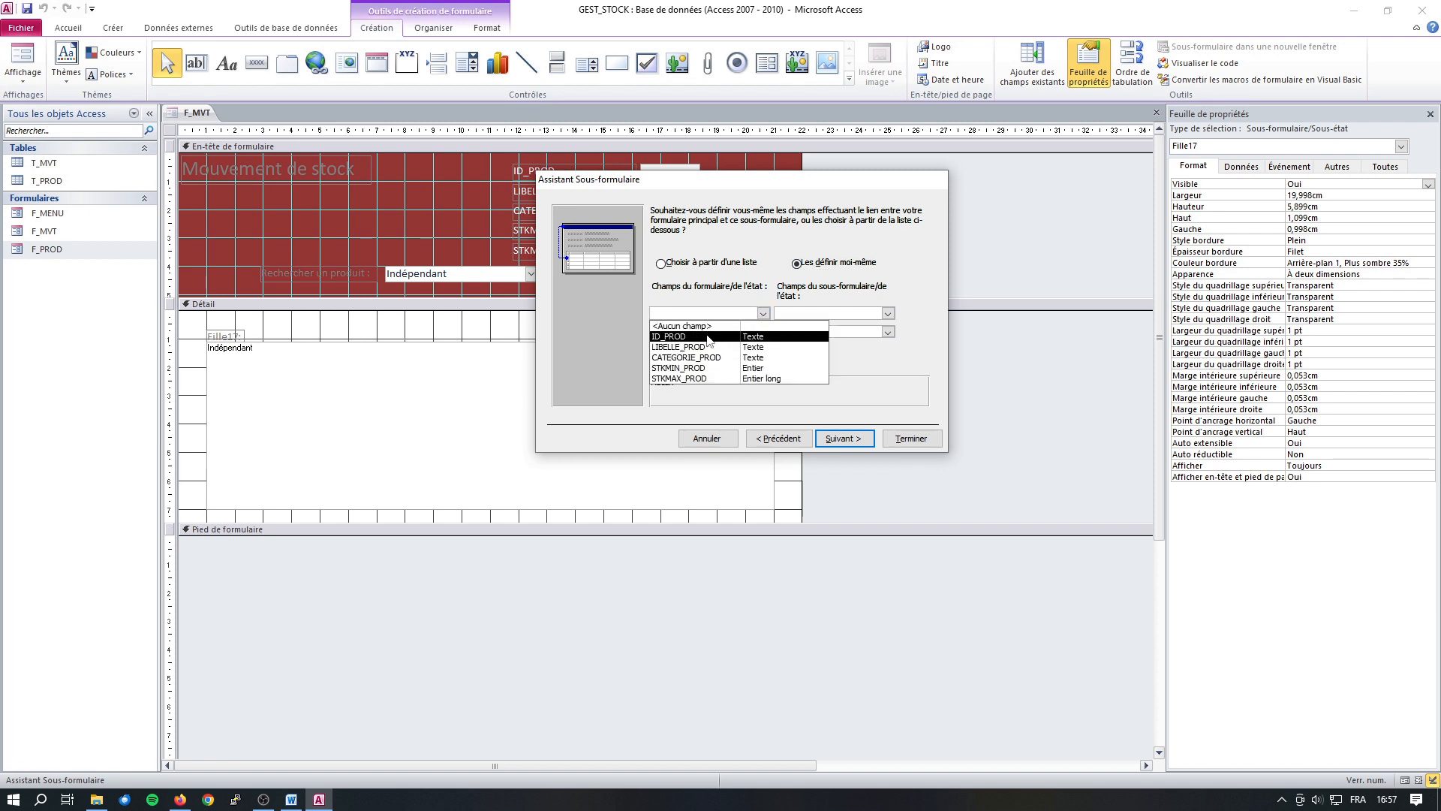
{"action": "left_click", "coordinate": [756, 350]}
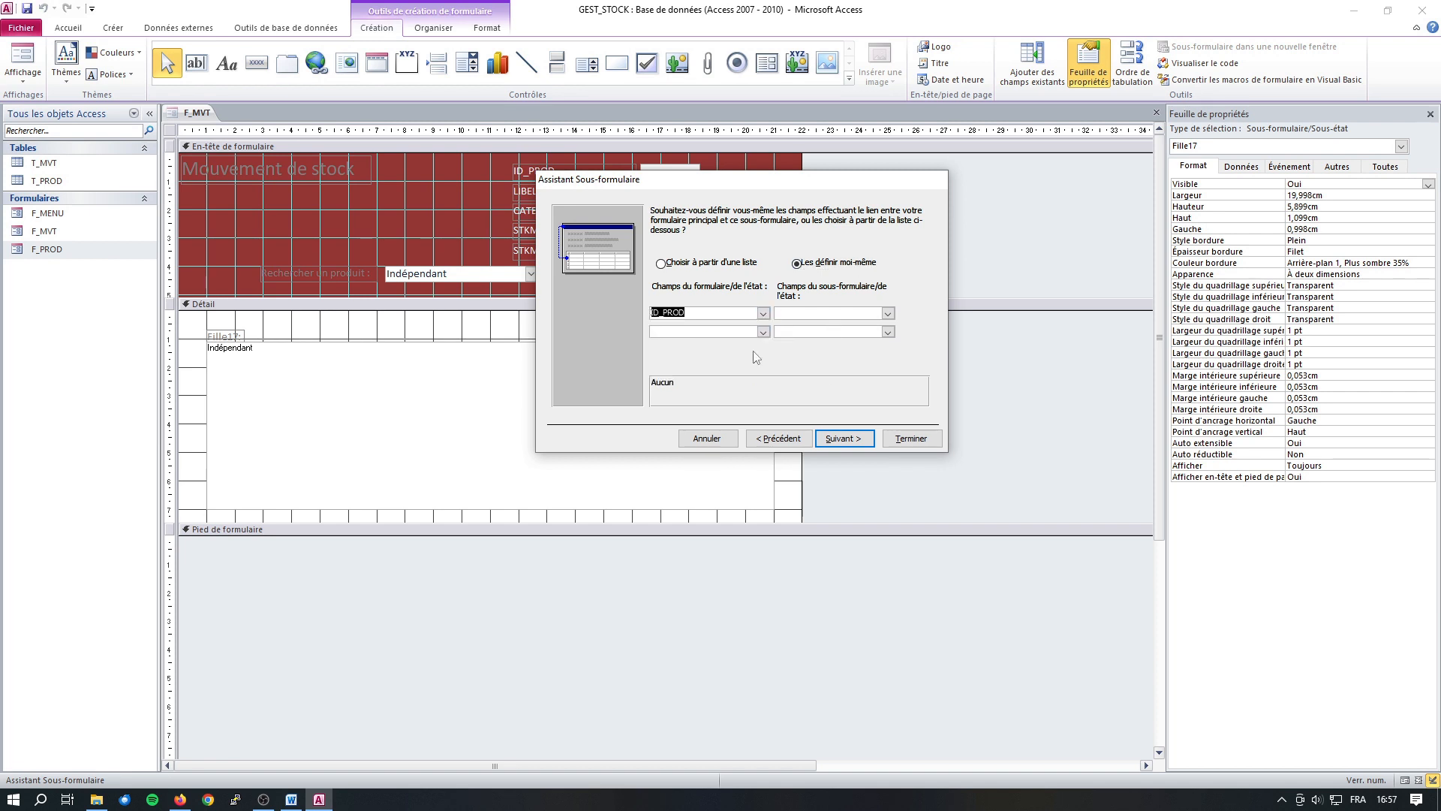
{"action": "left_click", "coordinate": [888, 313]}
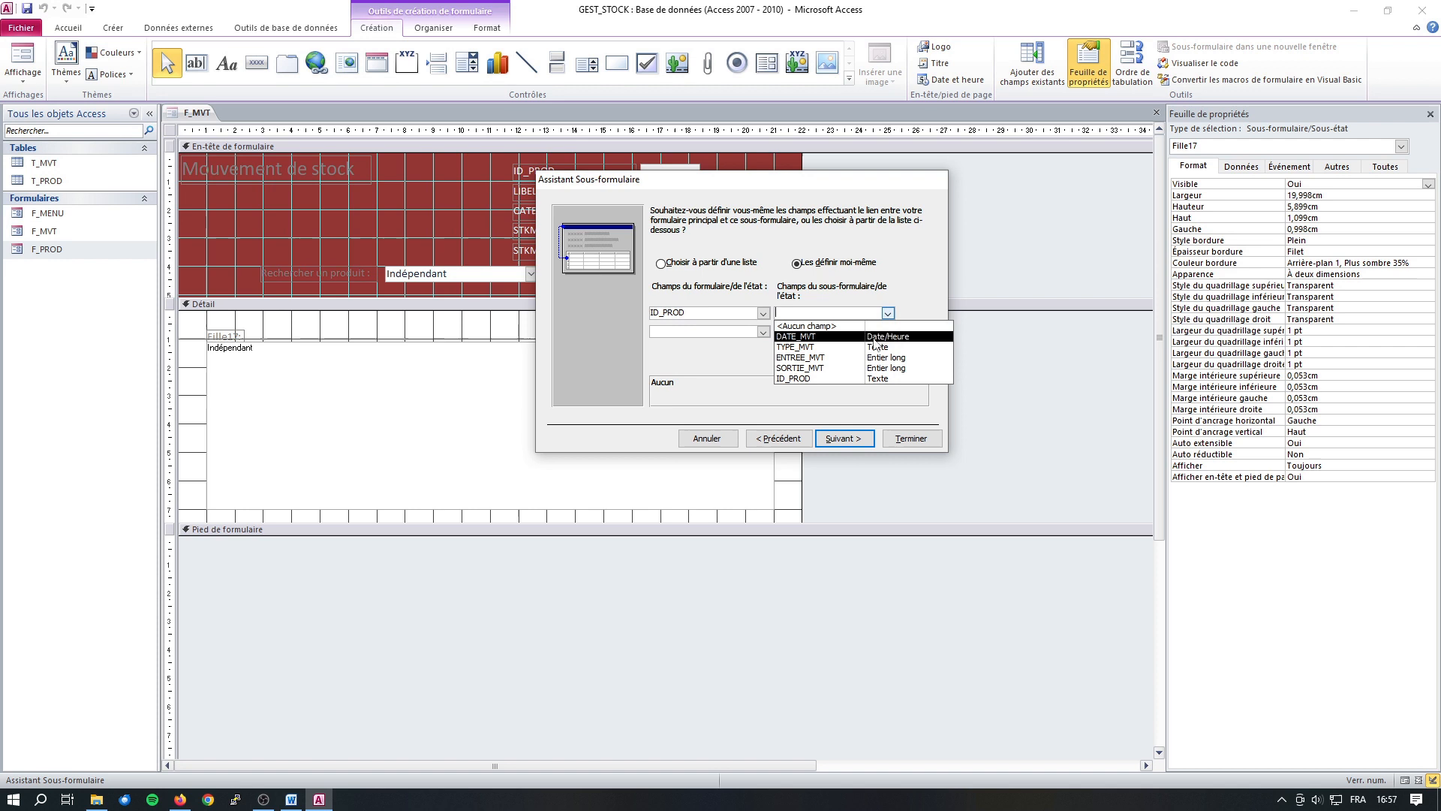
{"action": "left_click", "coordinate": [837, 379]}
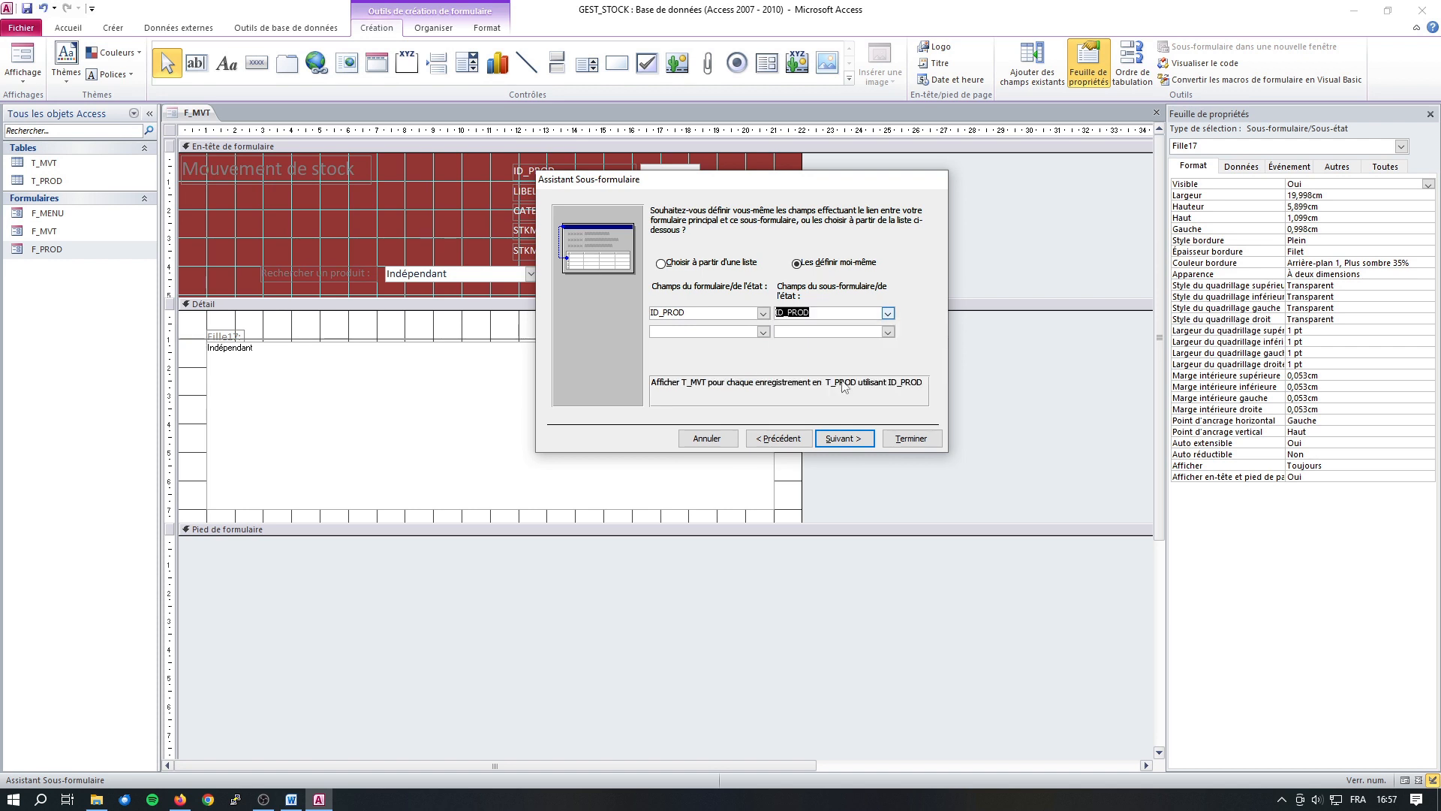
{"action": "left_click", "coordinate": [843, 438]}
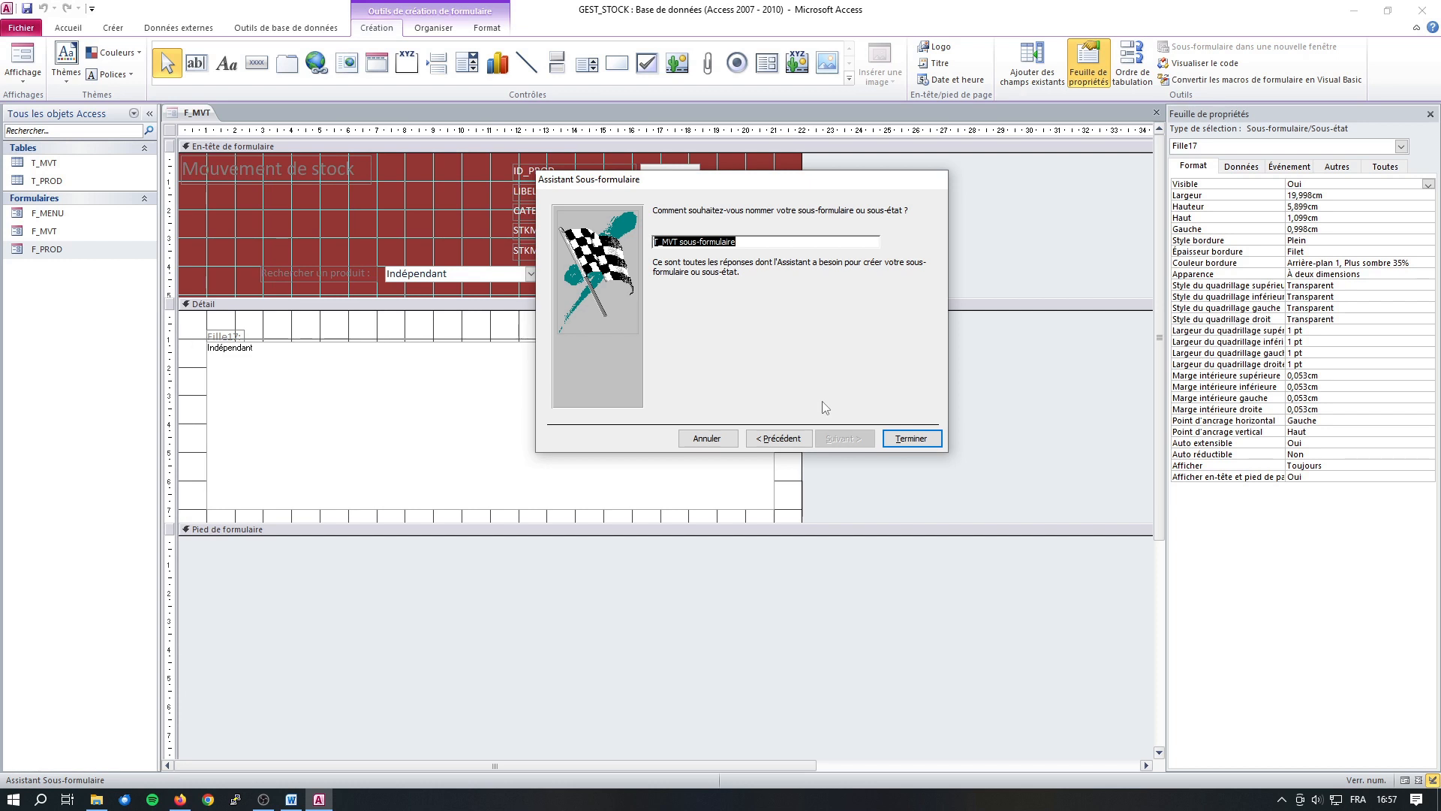
Name the subform SF_MVT, finish the wizard and display the F_MVT form in form view
{"action": "type", "text": "SF_MVT"}
{"action": "left_click", "coordinate": [904, 442]}
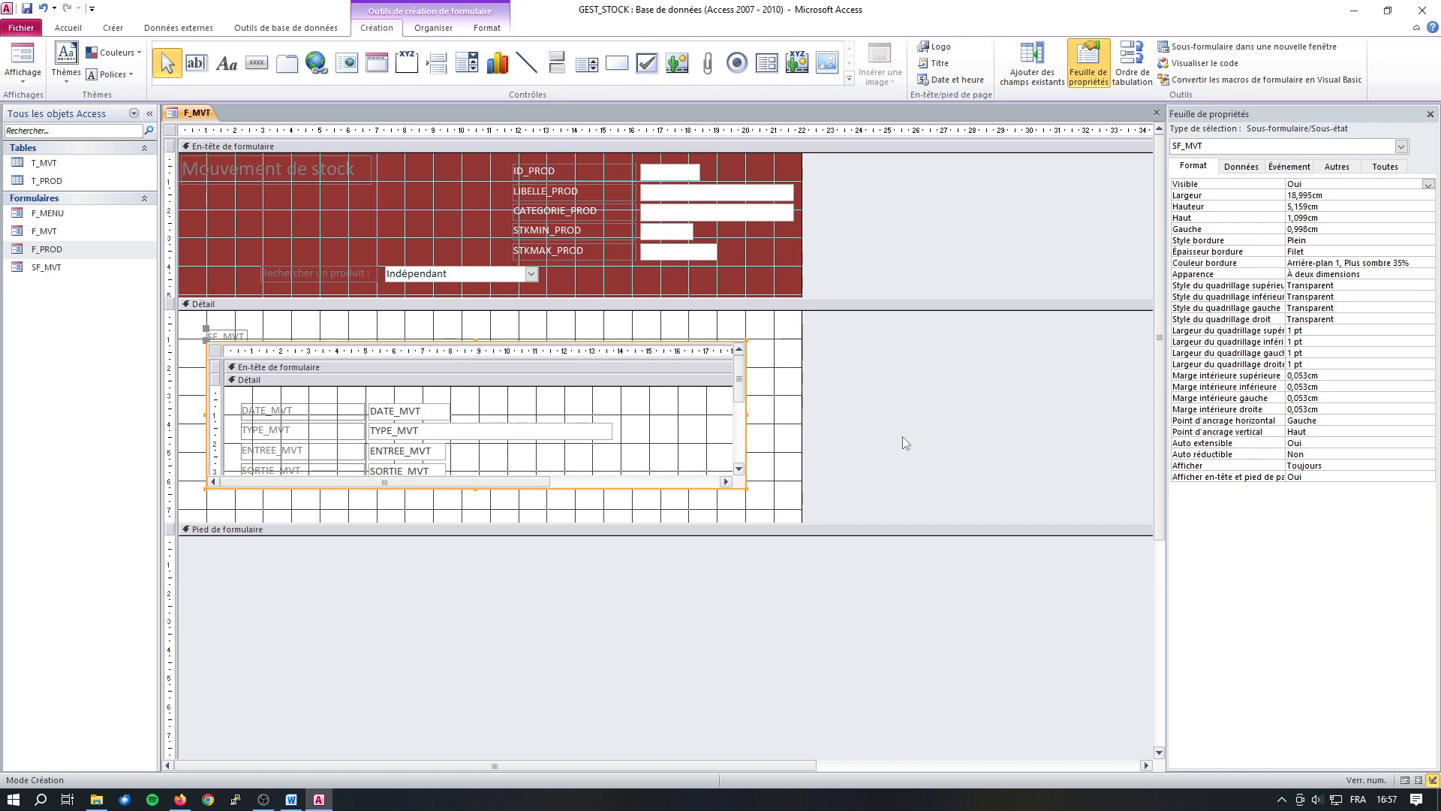
{"action": "right_click", "coordinate": [188, 113]}
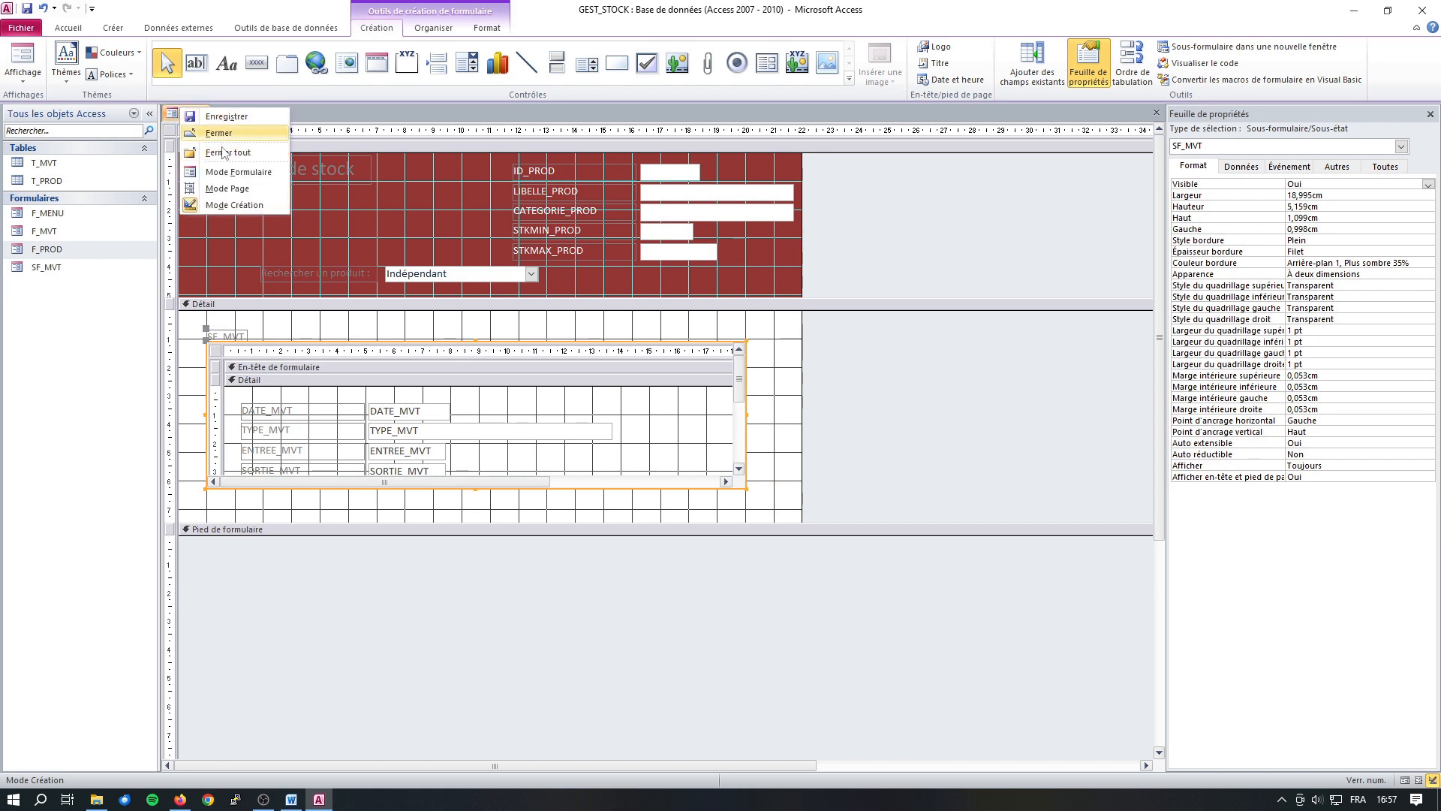
{"action": "left_click", "coordinate": [238, 172]}
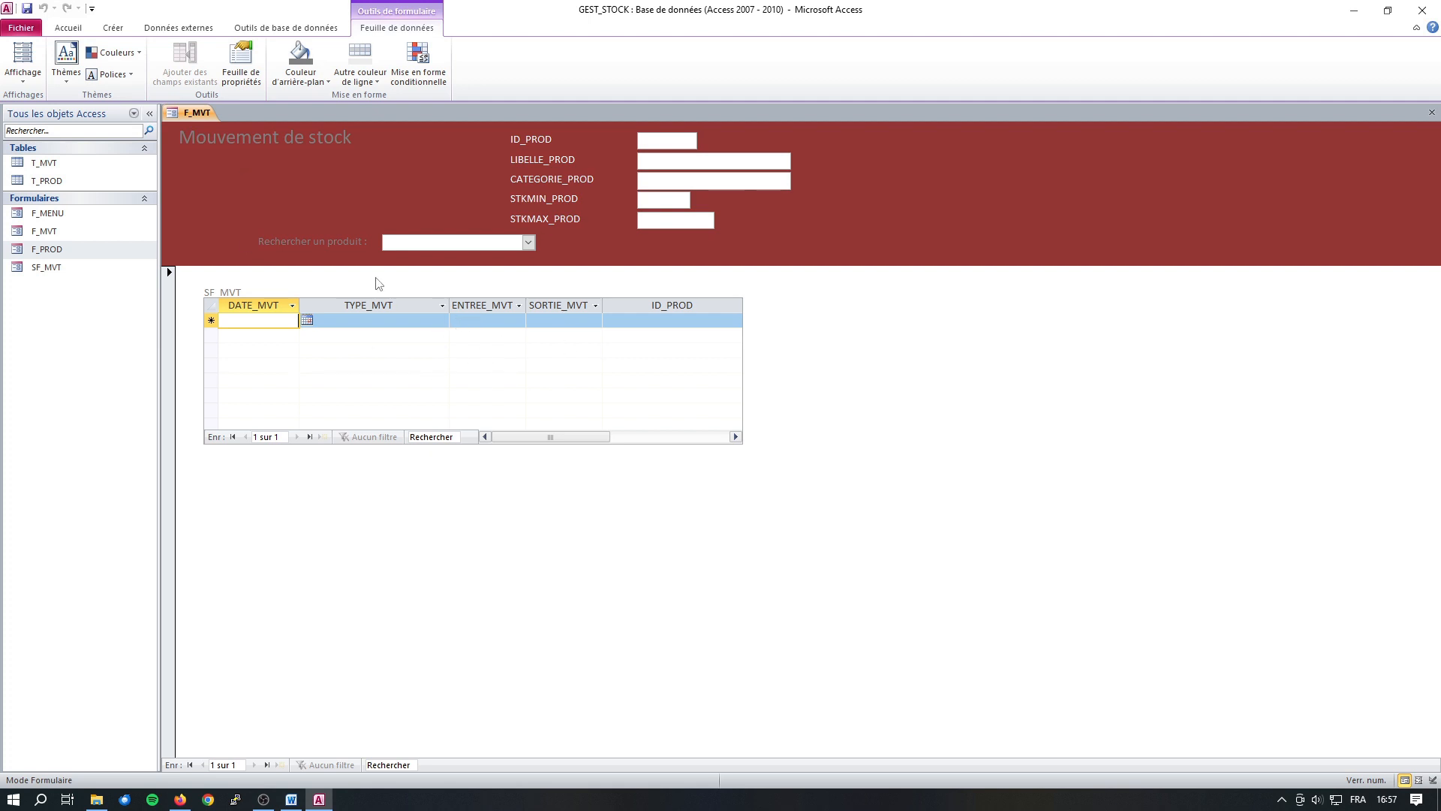
In design view, set the SF_MVT subform's default view to Formulaire unique, and check F_MVT in form view
{"action": "right_click", "coordinate": [190, 113]}
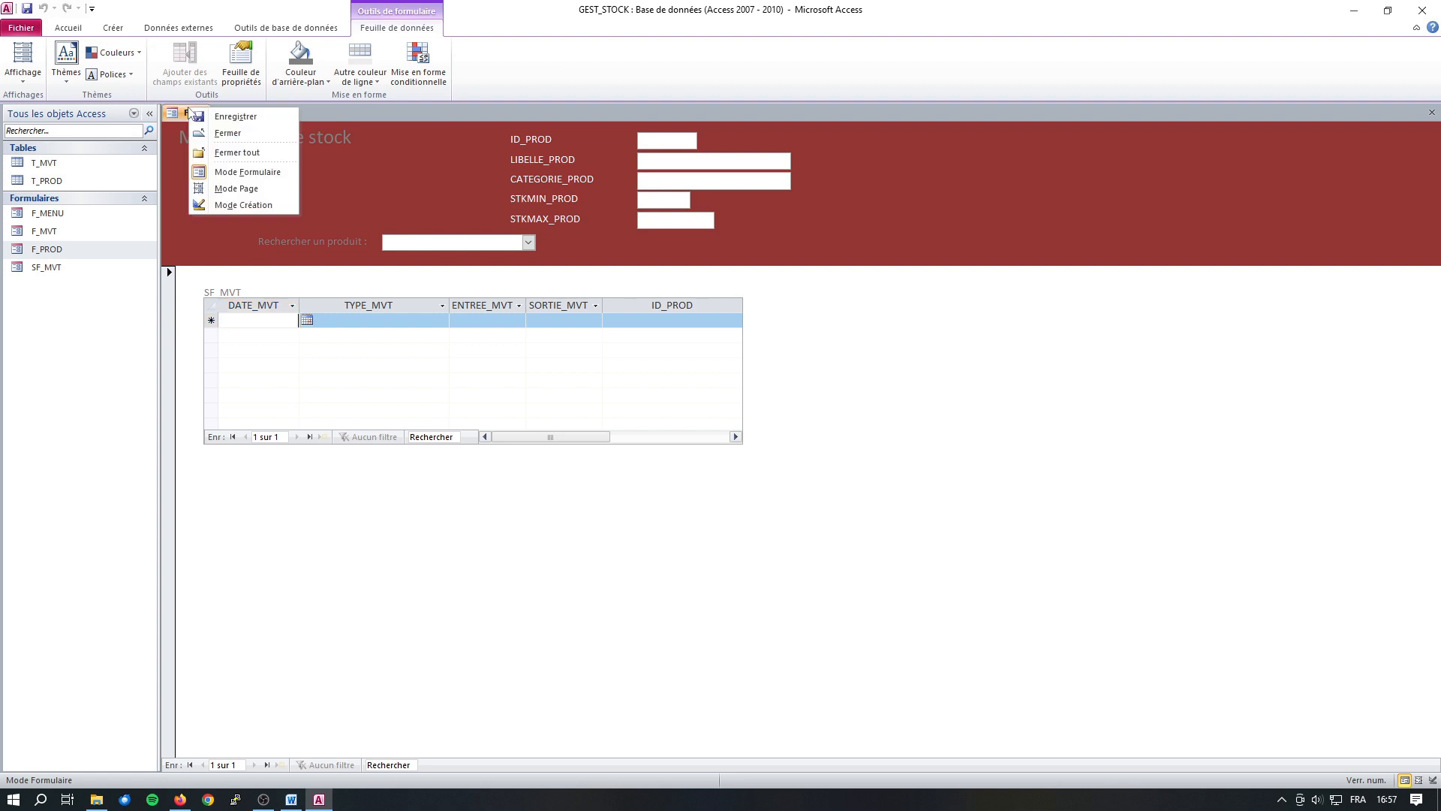
{"action": "left_click", "coordinate": [233, 205]}
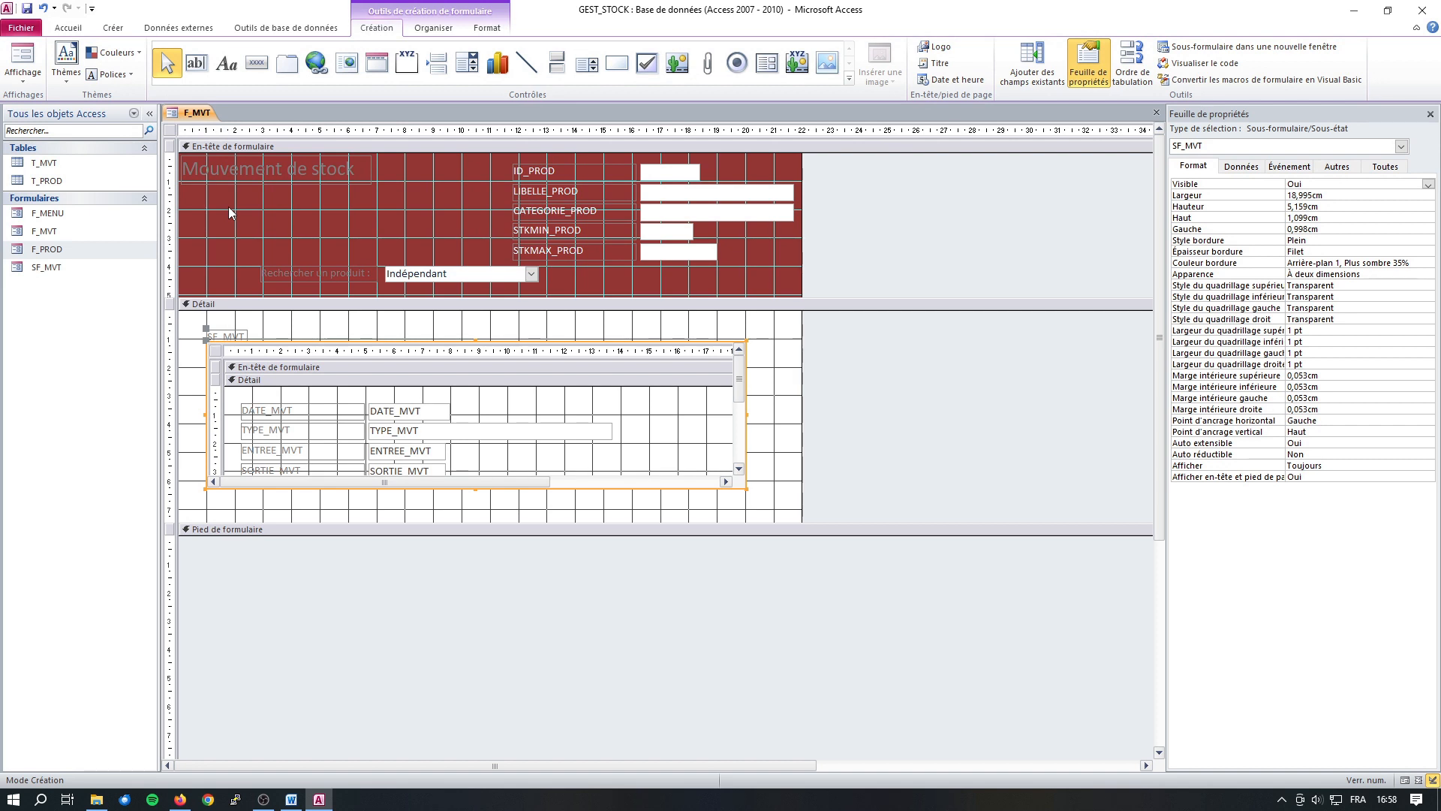
{"action": "left_click", "coordinate": [216, 350]}
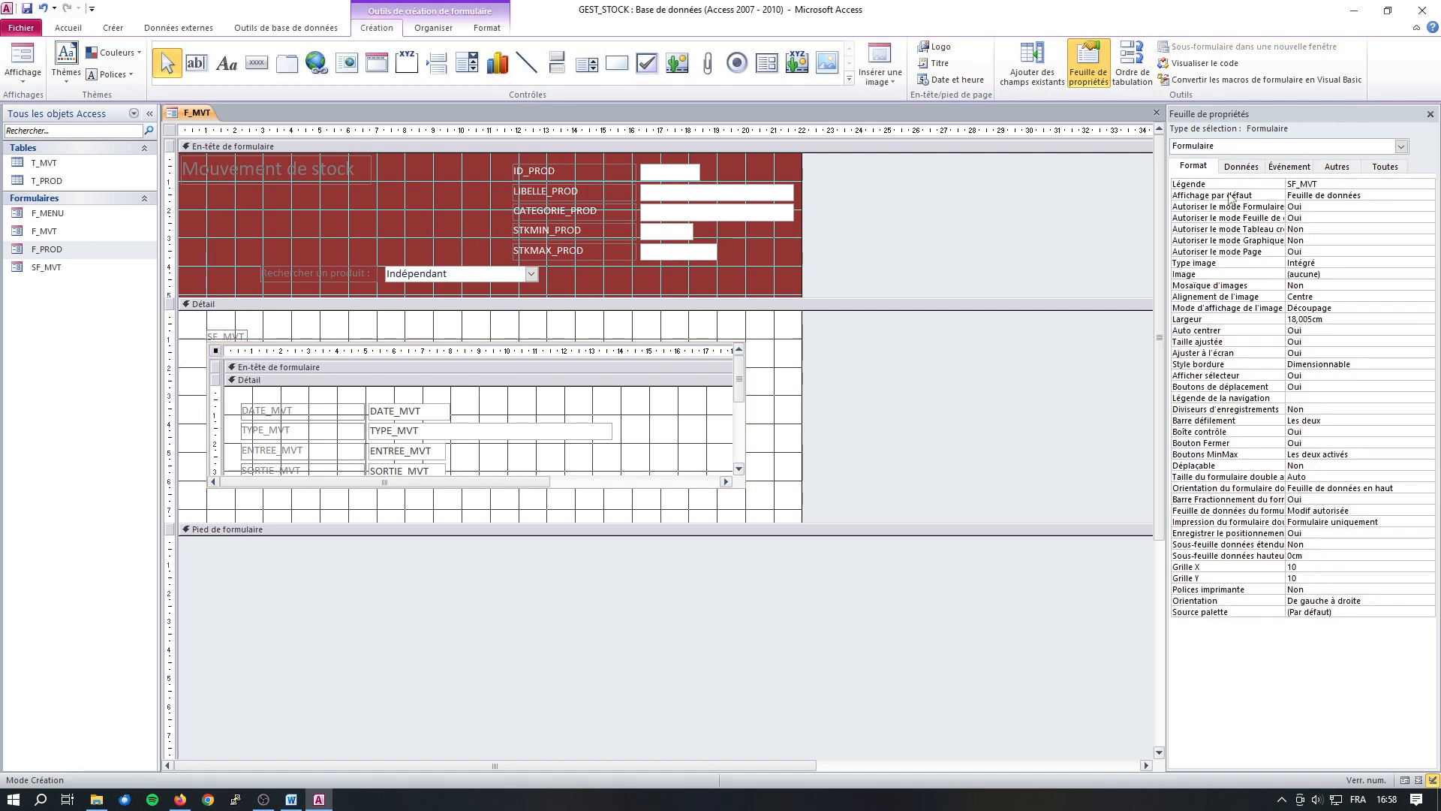
{"action": "left_click", "coordinate": [1345, 196]}
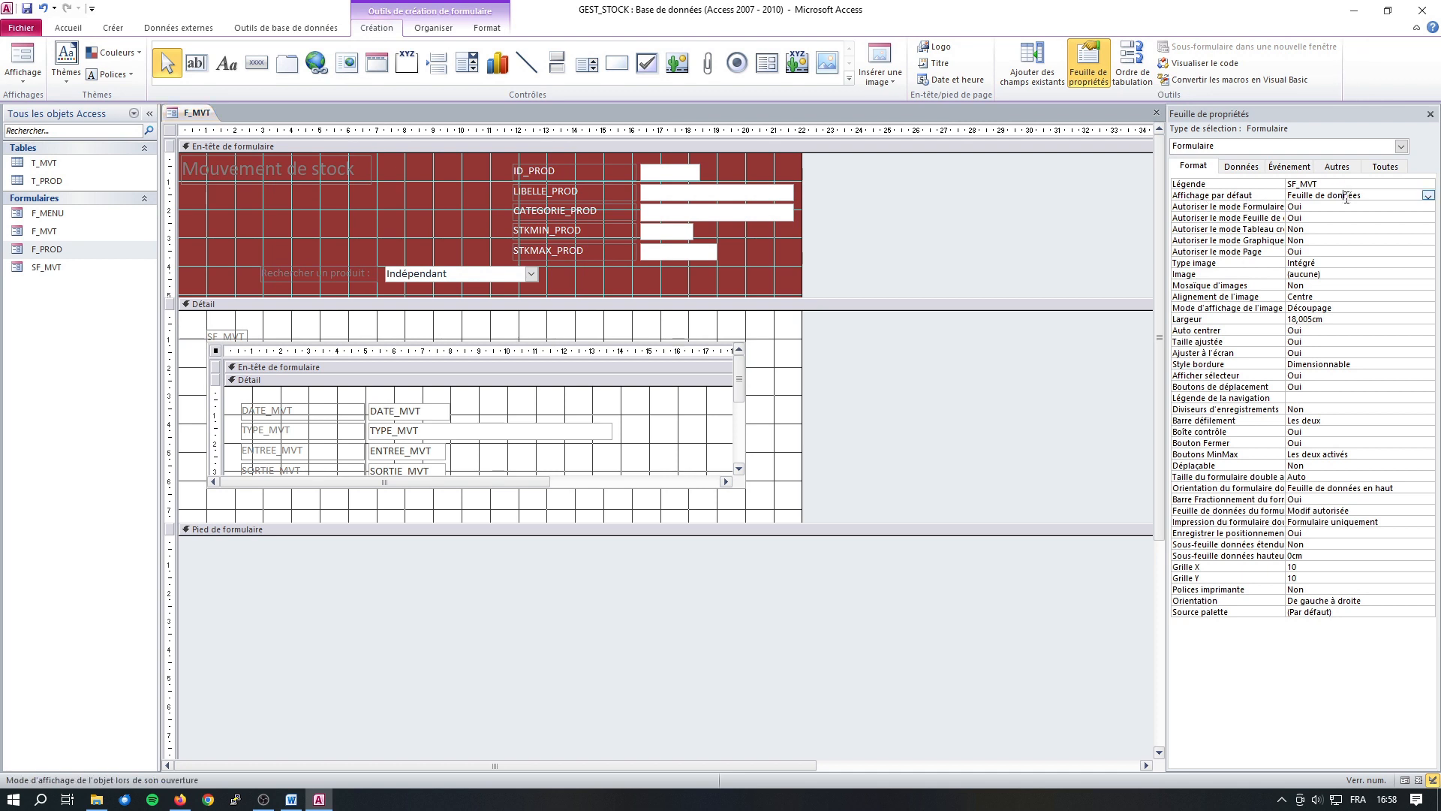
{"action": "left_click", "coordinate": [1428, 196]}
{"action": "left_click", "coordinate": [1321, 206]}
{"action": "right_click", "coordinate": [192, 113]}
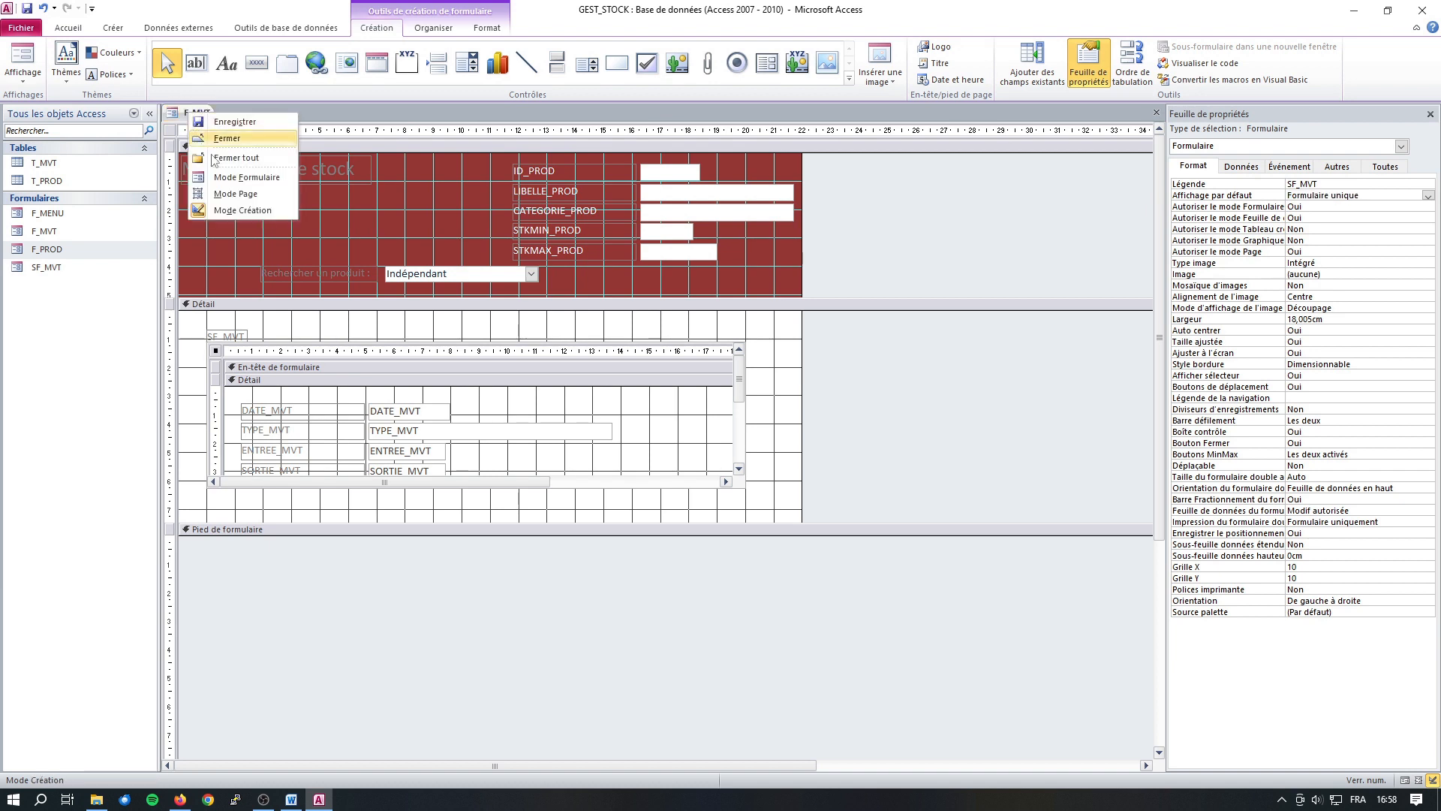
{"action": "left_click", "coordinate": [231, 178]}
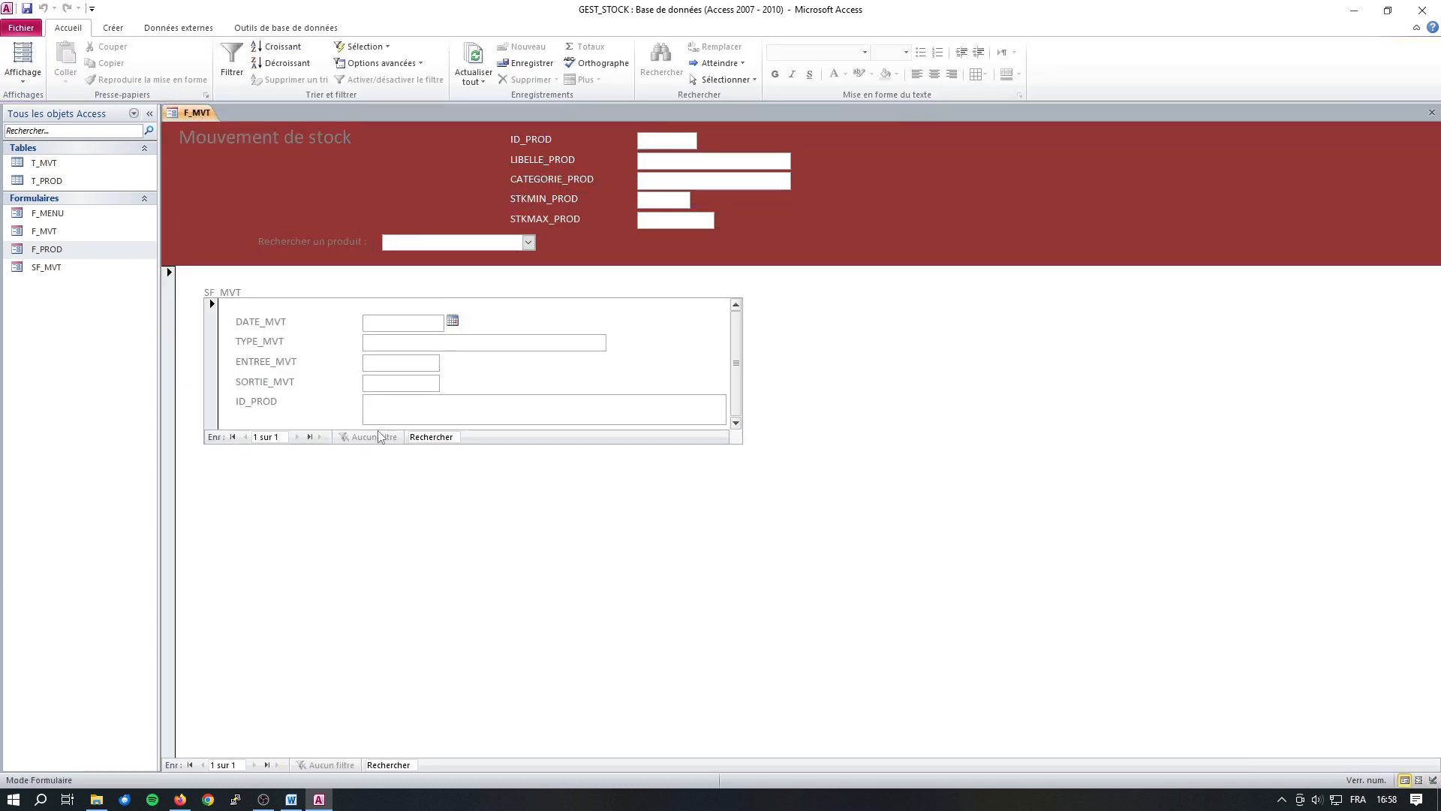
Return F_MVT to design view and delete the SF_MVT label above the subform
{"action": "right_click", "coordinate": [203, 113]}
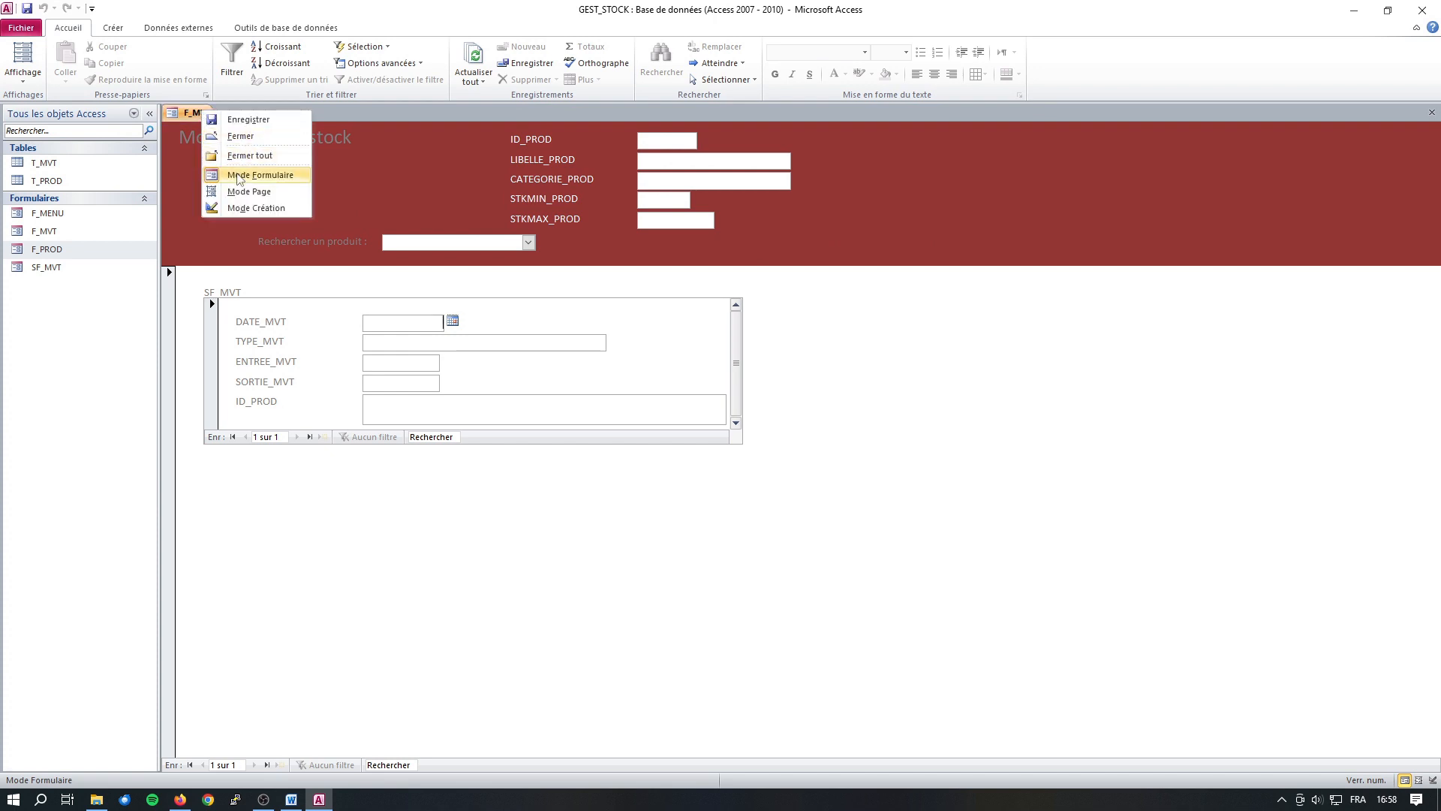
{"action": "left_click", "coordinate": [239, 208]}
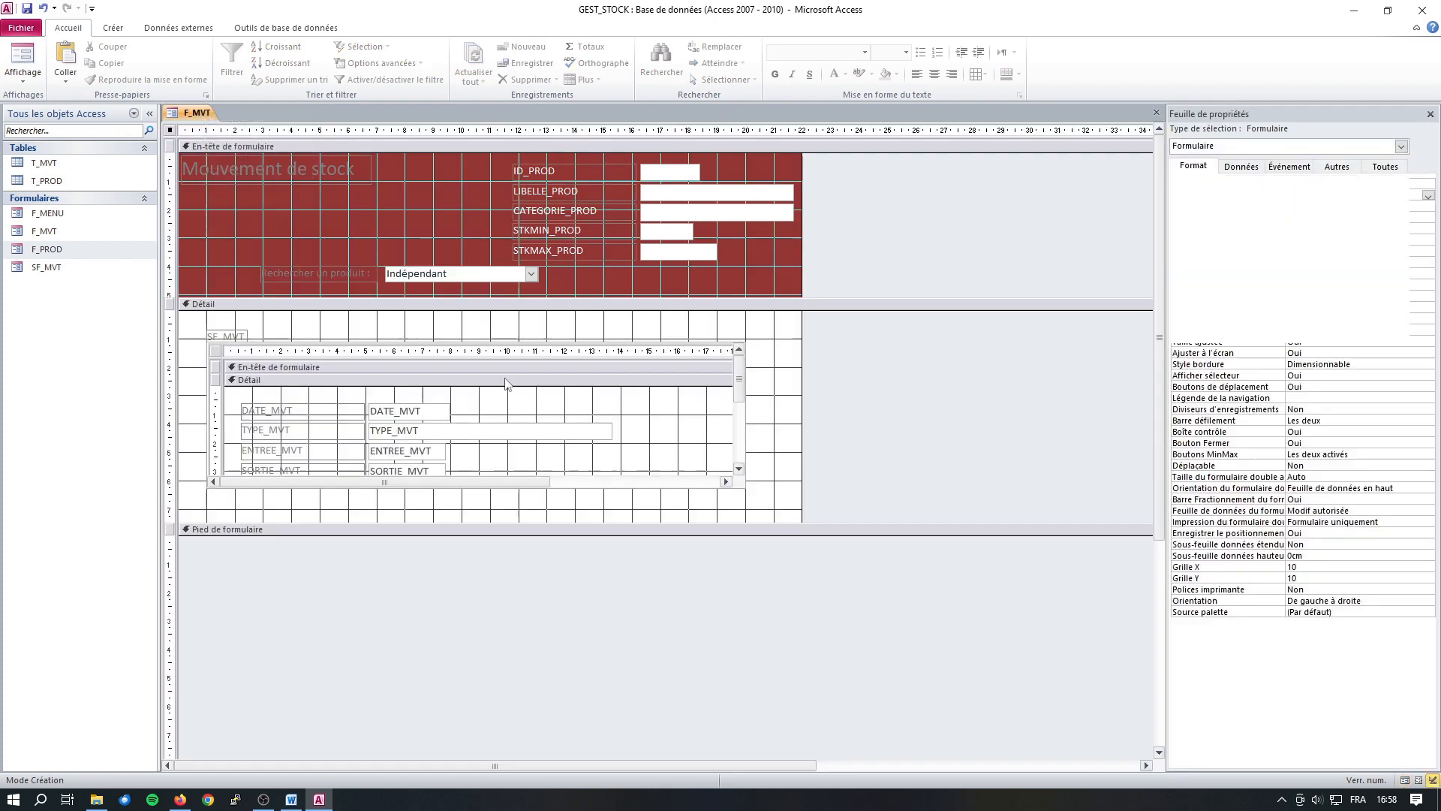
{"action": "left_click", "coordinate": [235, 335]}
{"action": "left_click", "coordinate": [277, 358]}
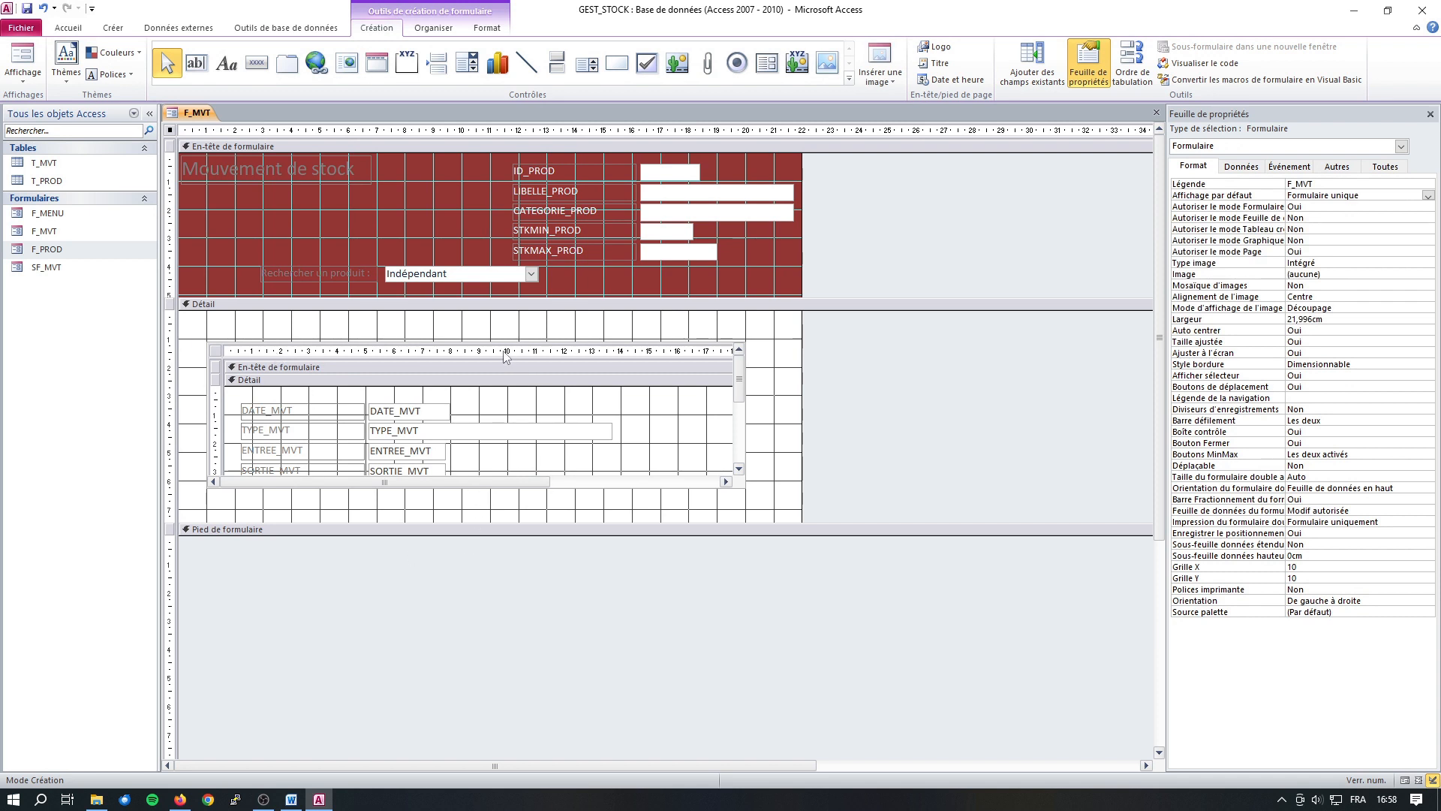
Enlarge the SF_MVT subform control upward and downward to a height of about 6.7 cm
{"action": "left_click_drag", "start_coordinate": [203, 340], "coordinate": [299, 393]}
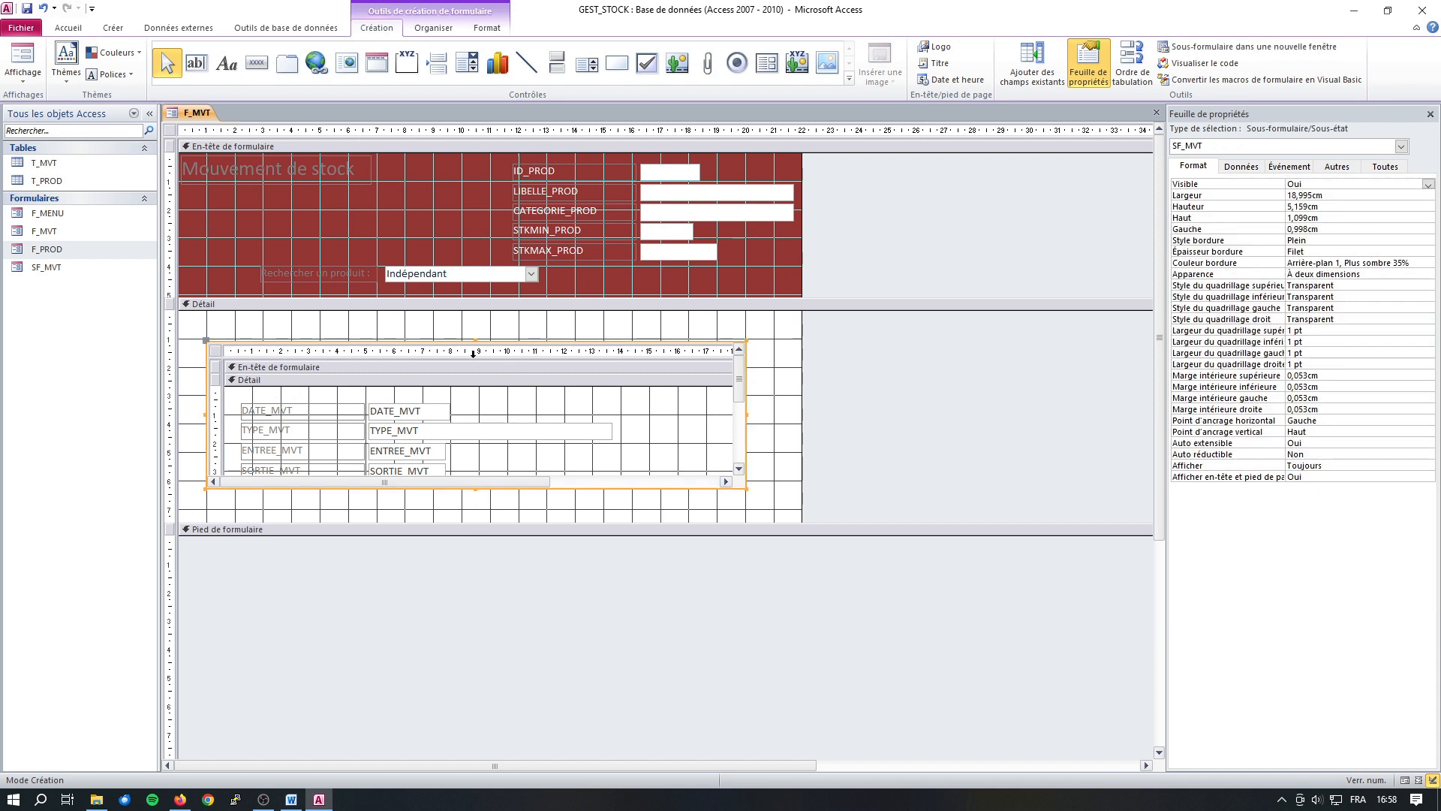
{"action": "left_click_drag", "start_coordinate": [474, 342], "coordinate": [476, 324]}
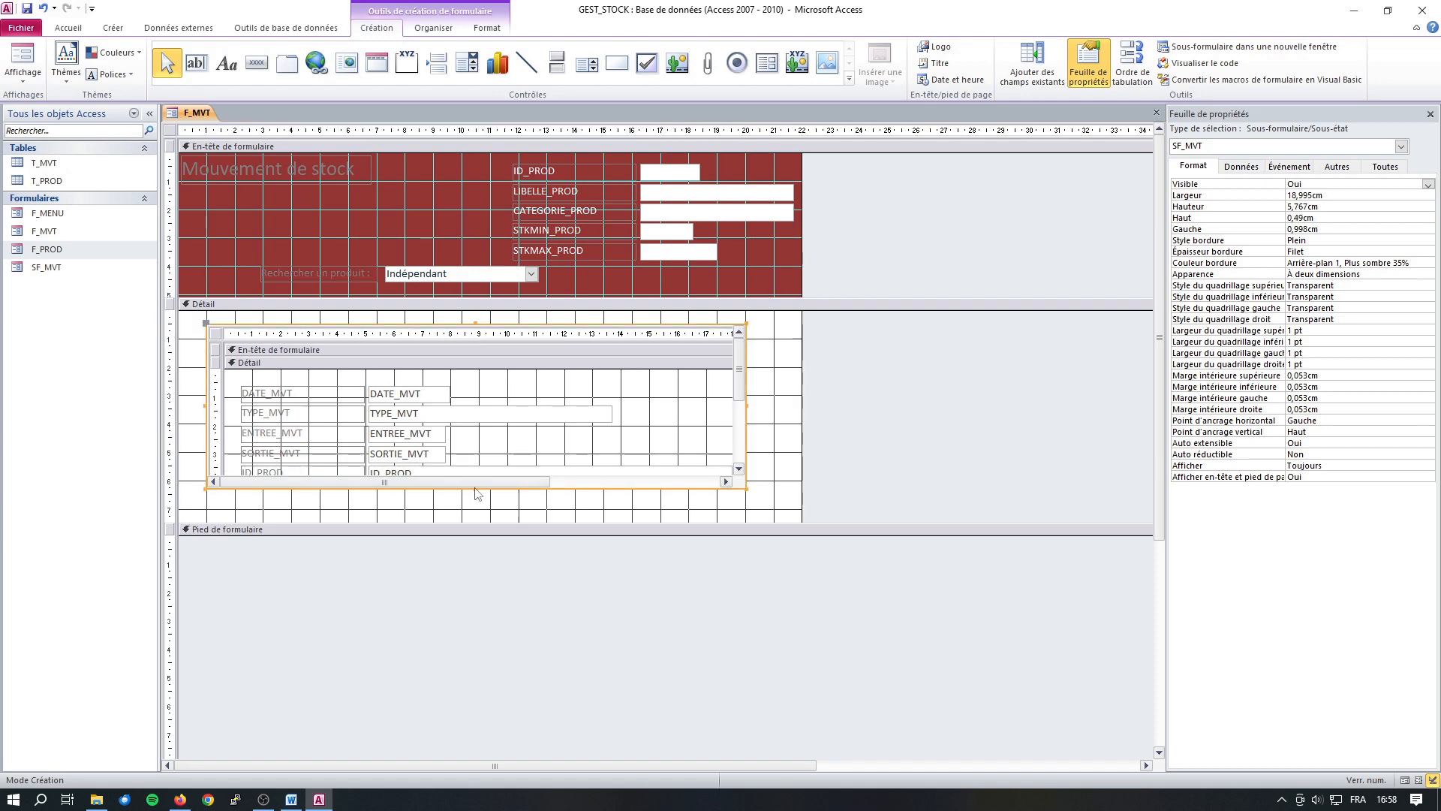
{"action": "left_click_drag", "start_coordinate": [475, 488], "coordinate": [475, 517]}
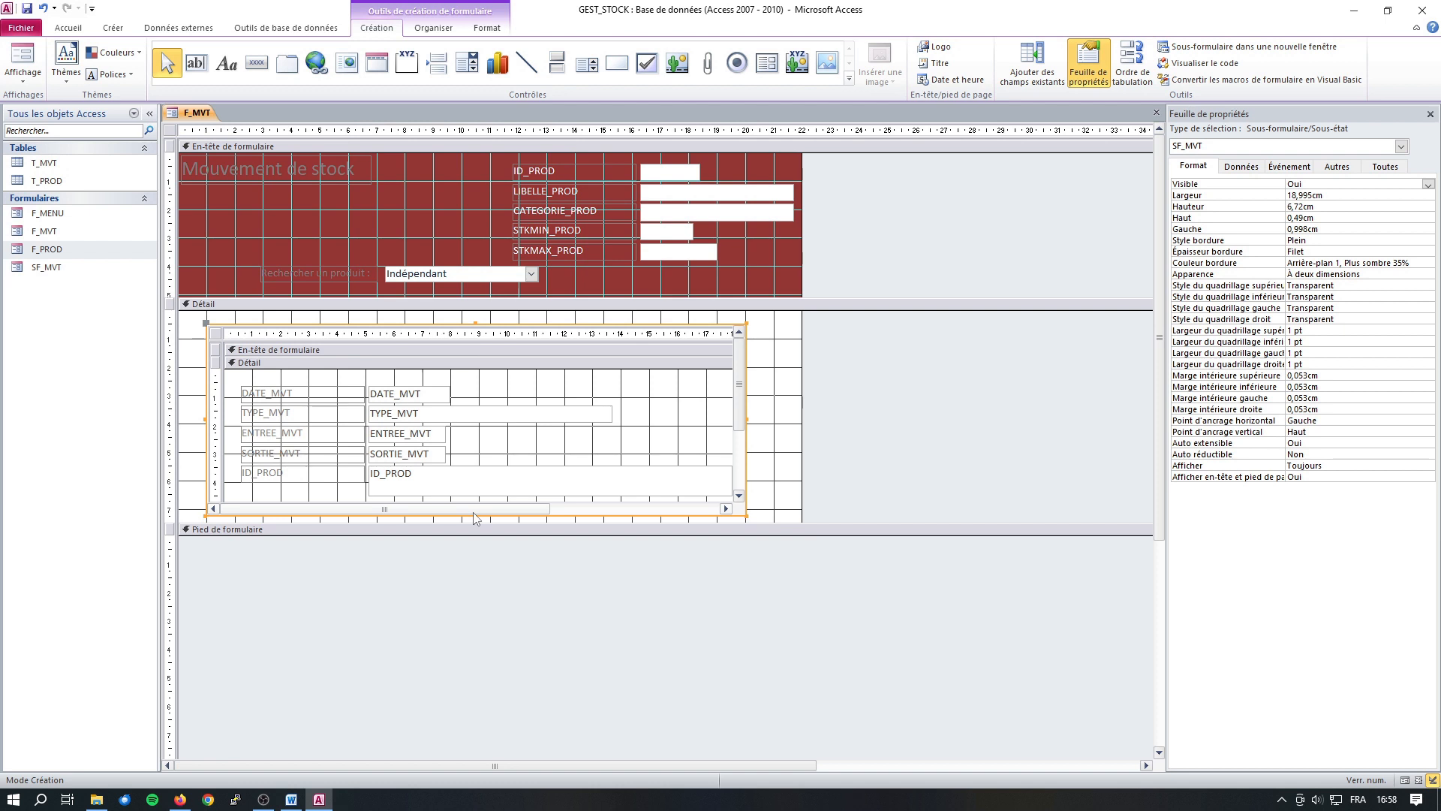
Shrink the subform's ID_PROD text box to about 1.9 cm wide and 0.7 cm high
{"action": "left_click", "coordinate": [485, 481]}
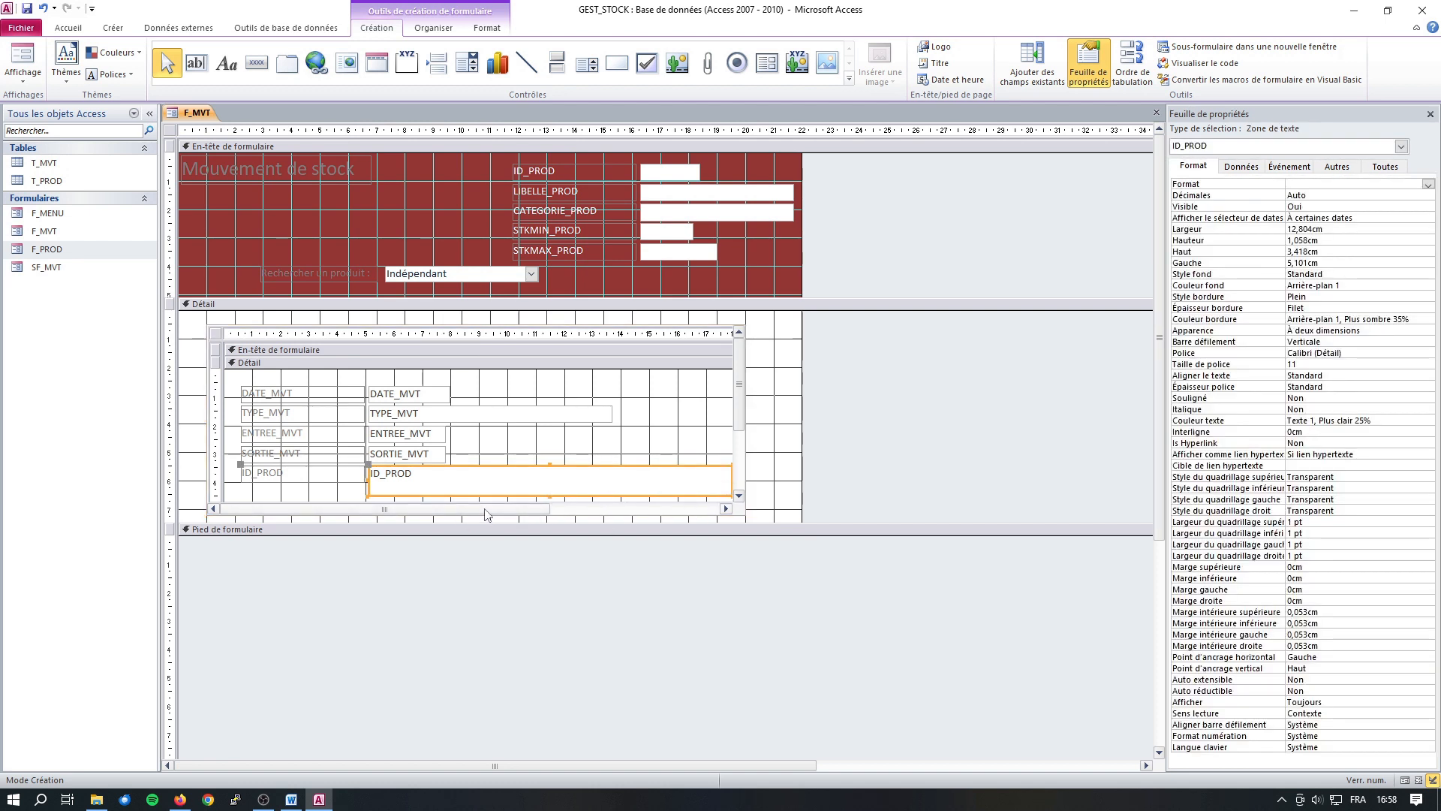
{"action": "left_click_drag", "start_coordinate": [488, 514], "coordinate": [532, 515]}
{"action": "left_click_drag", "start_coordinate": [686, 479], "coordinate": [523, 511]}
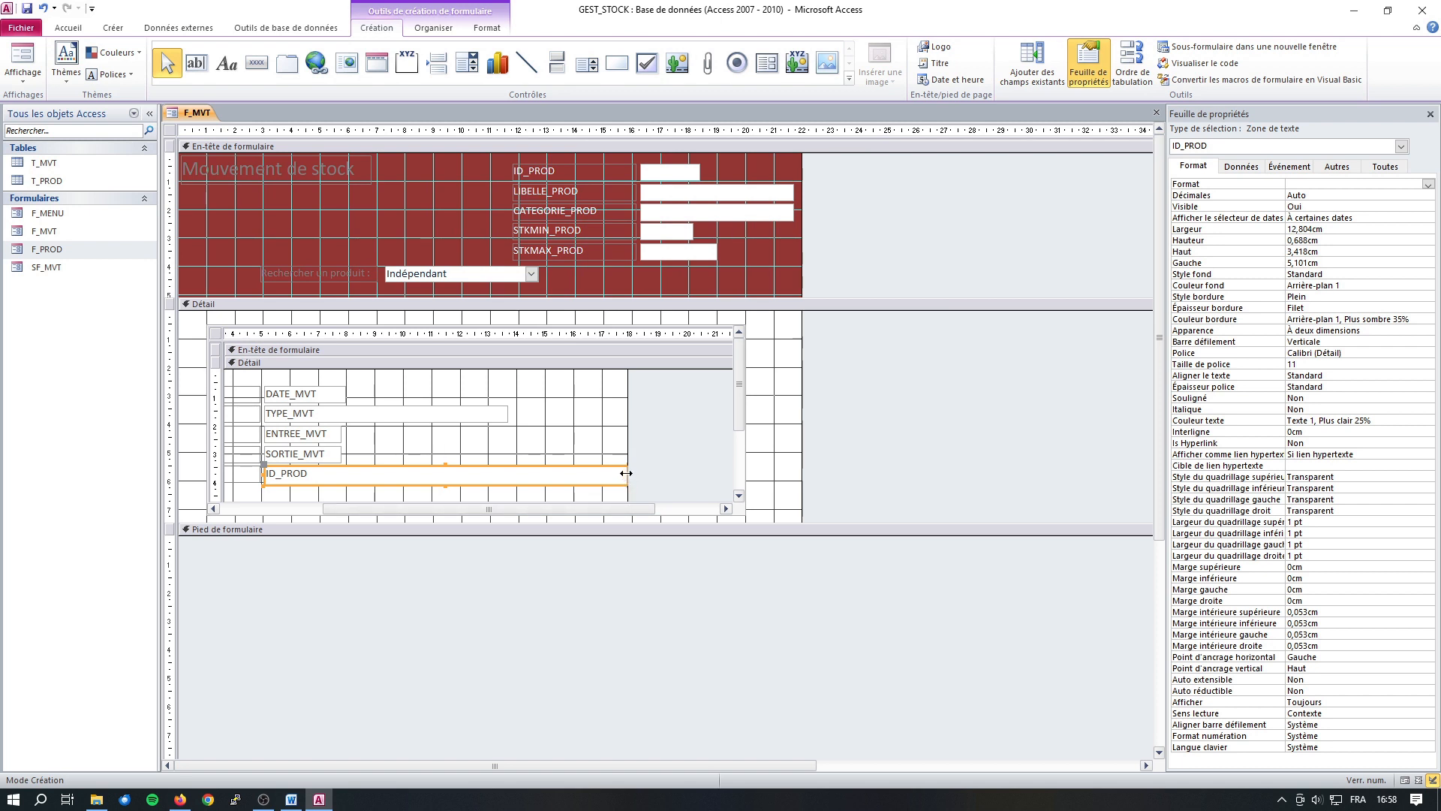
{"action": "left_click_drag", "start_coordinate": [628, 475], "coordinate": [320, 476]}
{"action": "left_click_drag", "start_coordinate": [429, 518], "coordinate": [291, 520]}
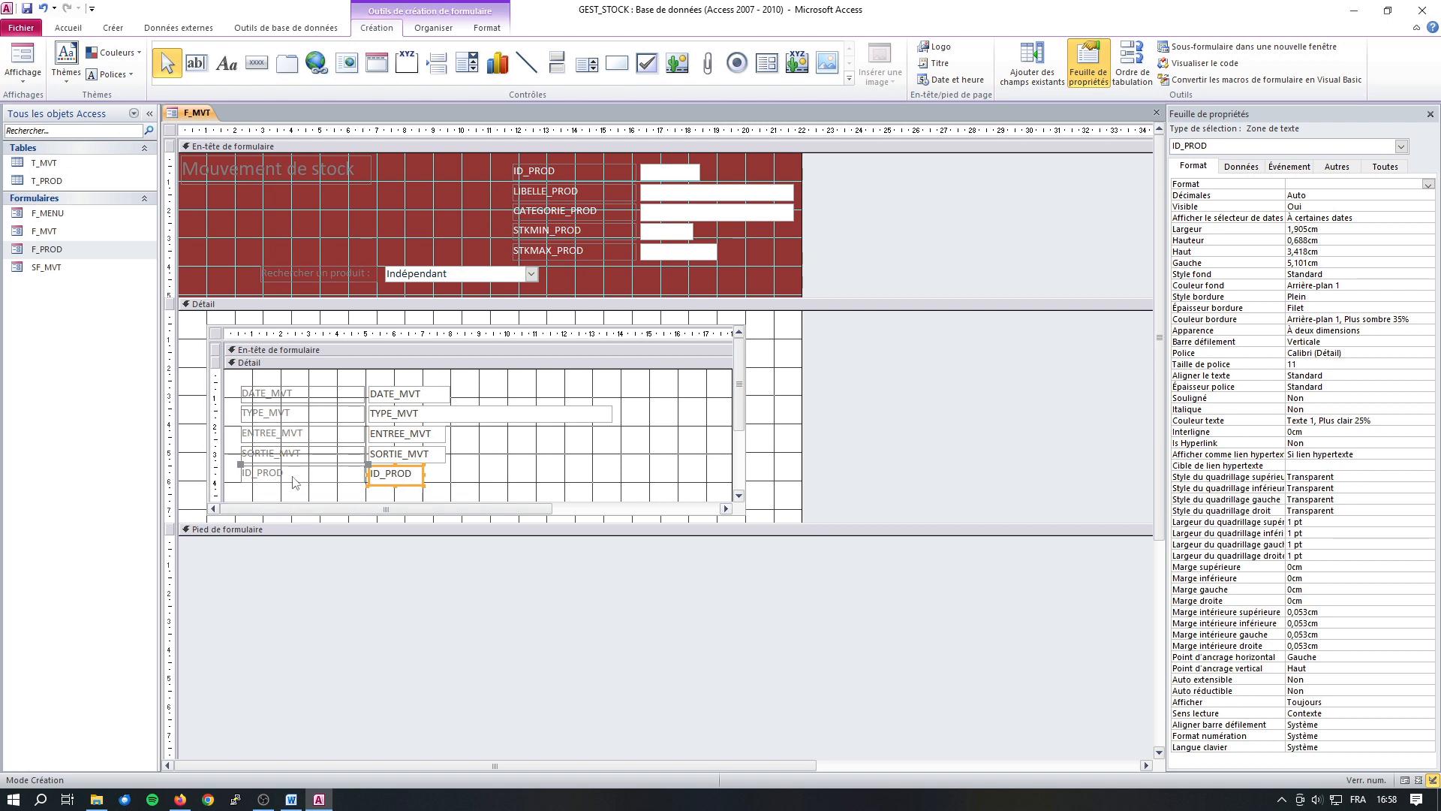
Move the subform's ID_PROD label and text box up beyond the DATE_MVT field and set their Visible property to Non
{"action": "left_click", "coordinate": [278, 473], "text": "shift"}
{"action": "left_click_drag", "start_coordinate": [277, 475], "coordinate": [554, 387]}
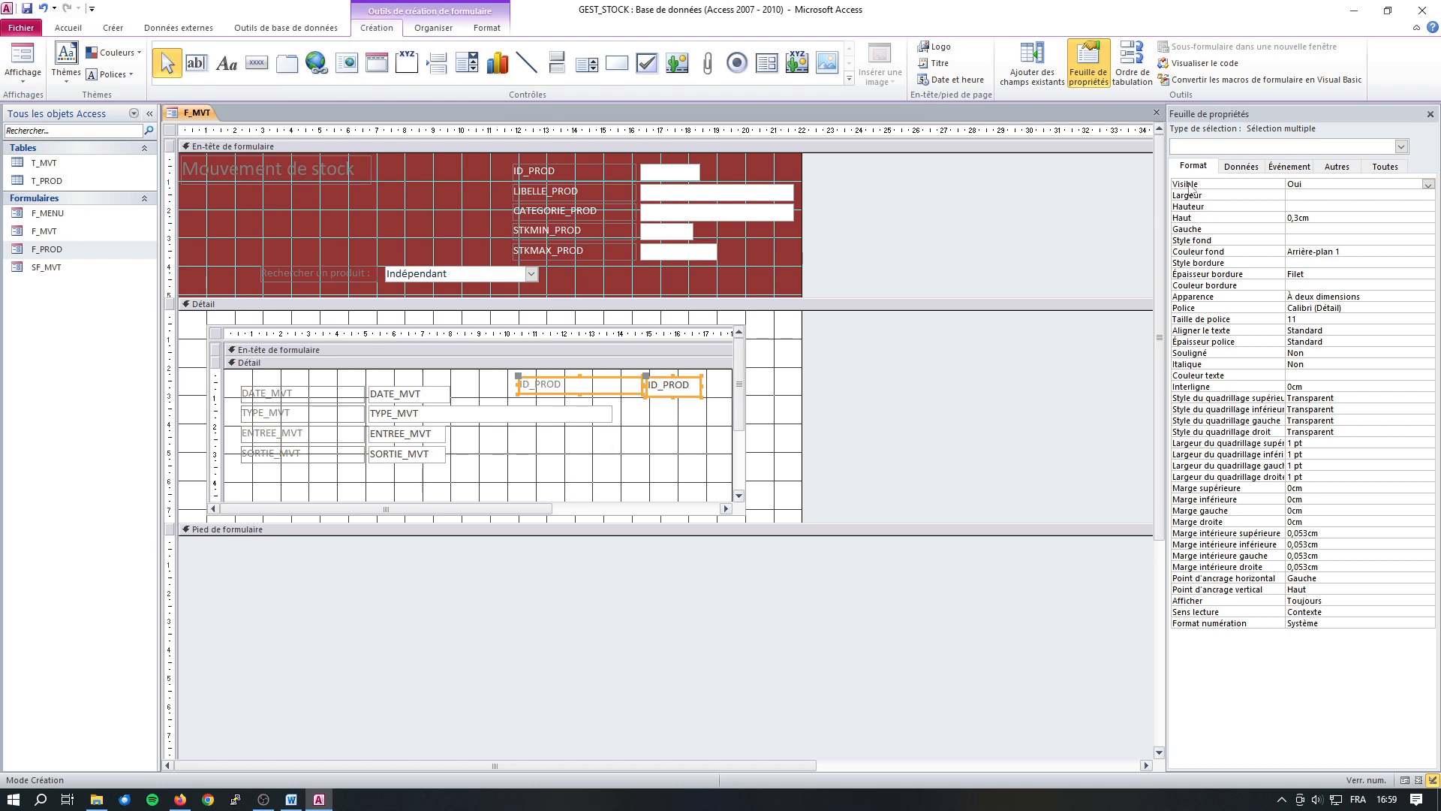
{"action": "left_click", "coordinate": [1428, 186]}
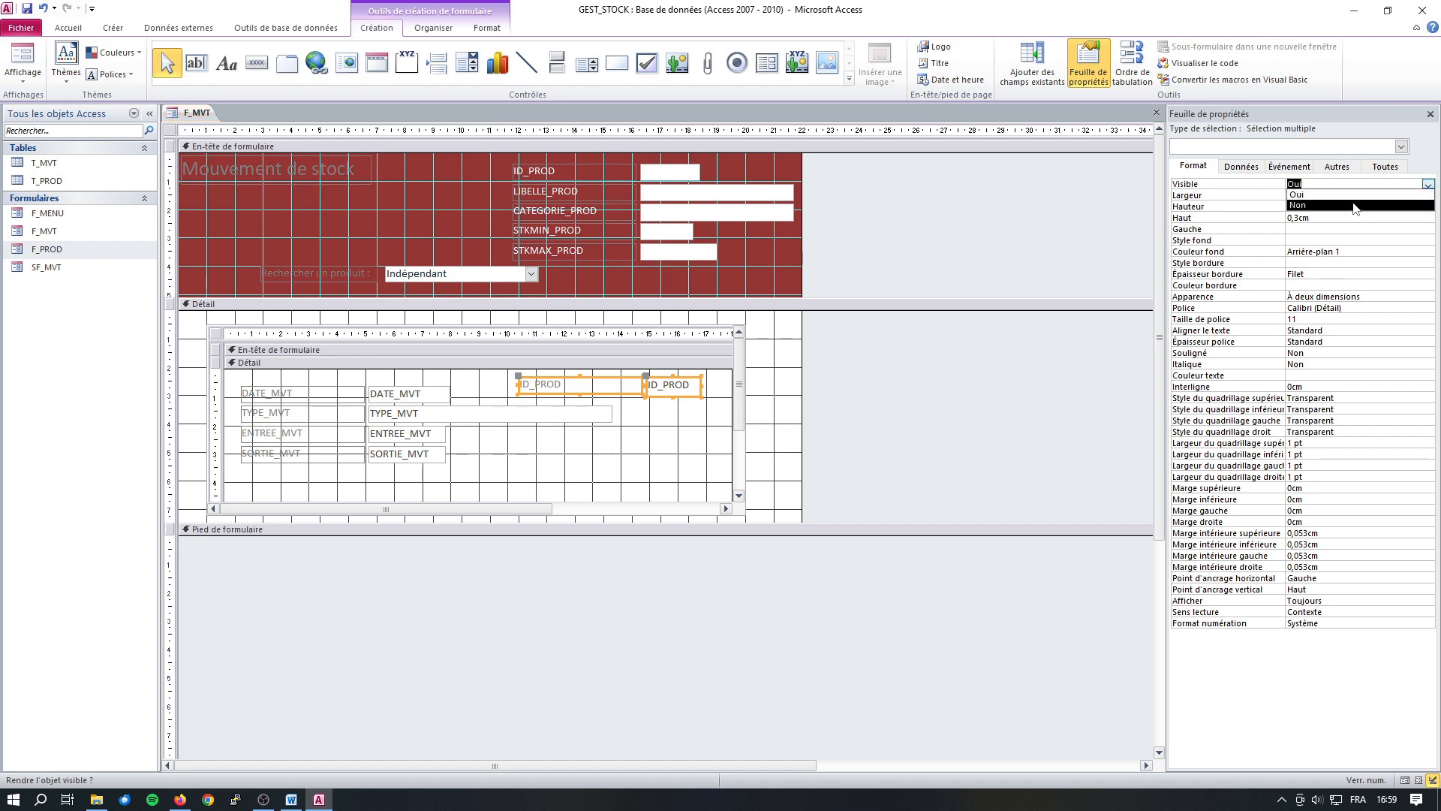
{"action": "left_click", "coordinate": [1343, 207]}
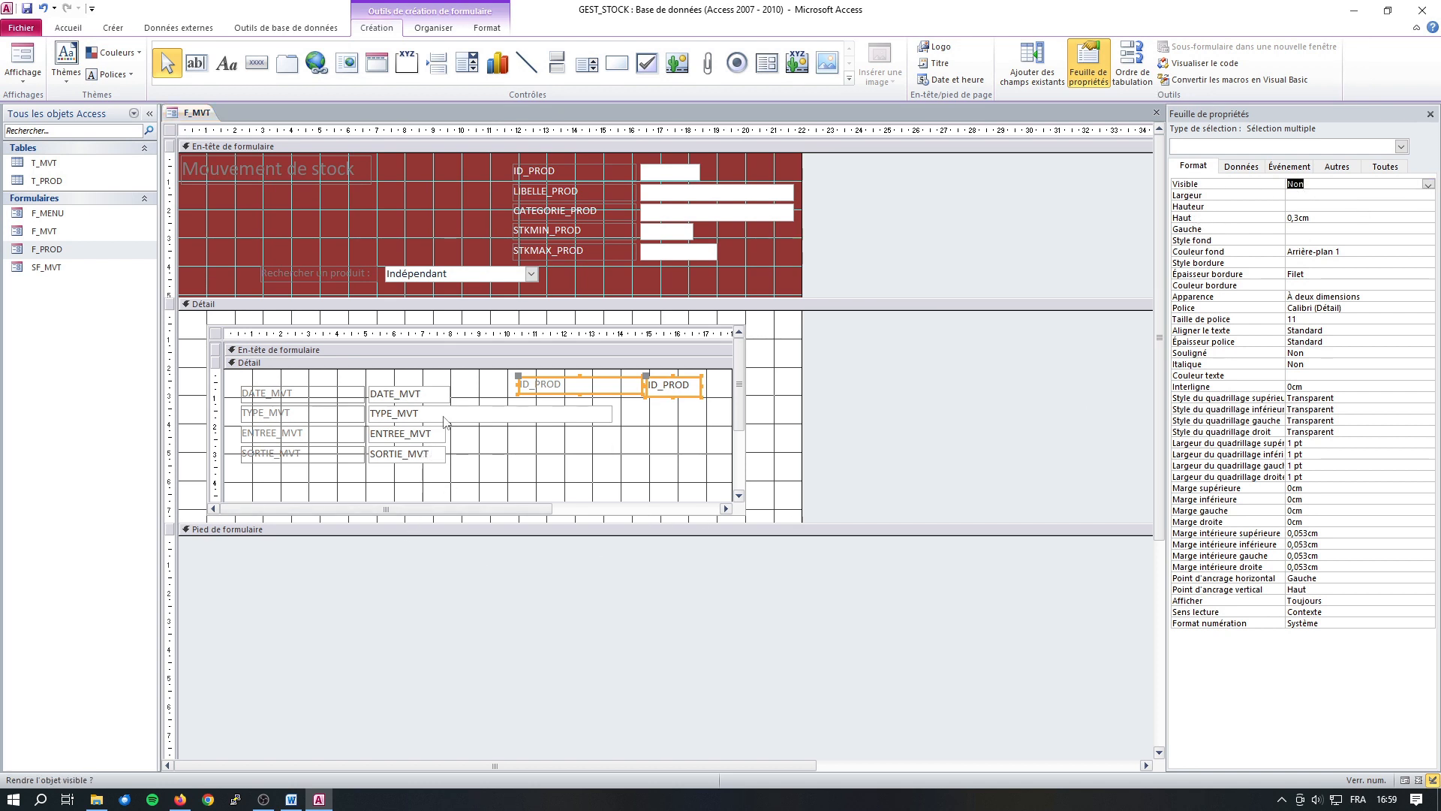
Display the F_MVT form in form view to check the subform layout
{"action": "left_click", "coordinate": [185, 117]}
{"action": "right_click", "coordinate": [185, 117]}
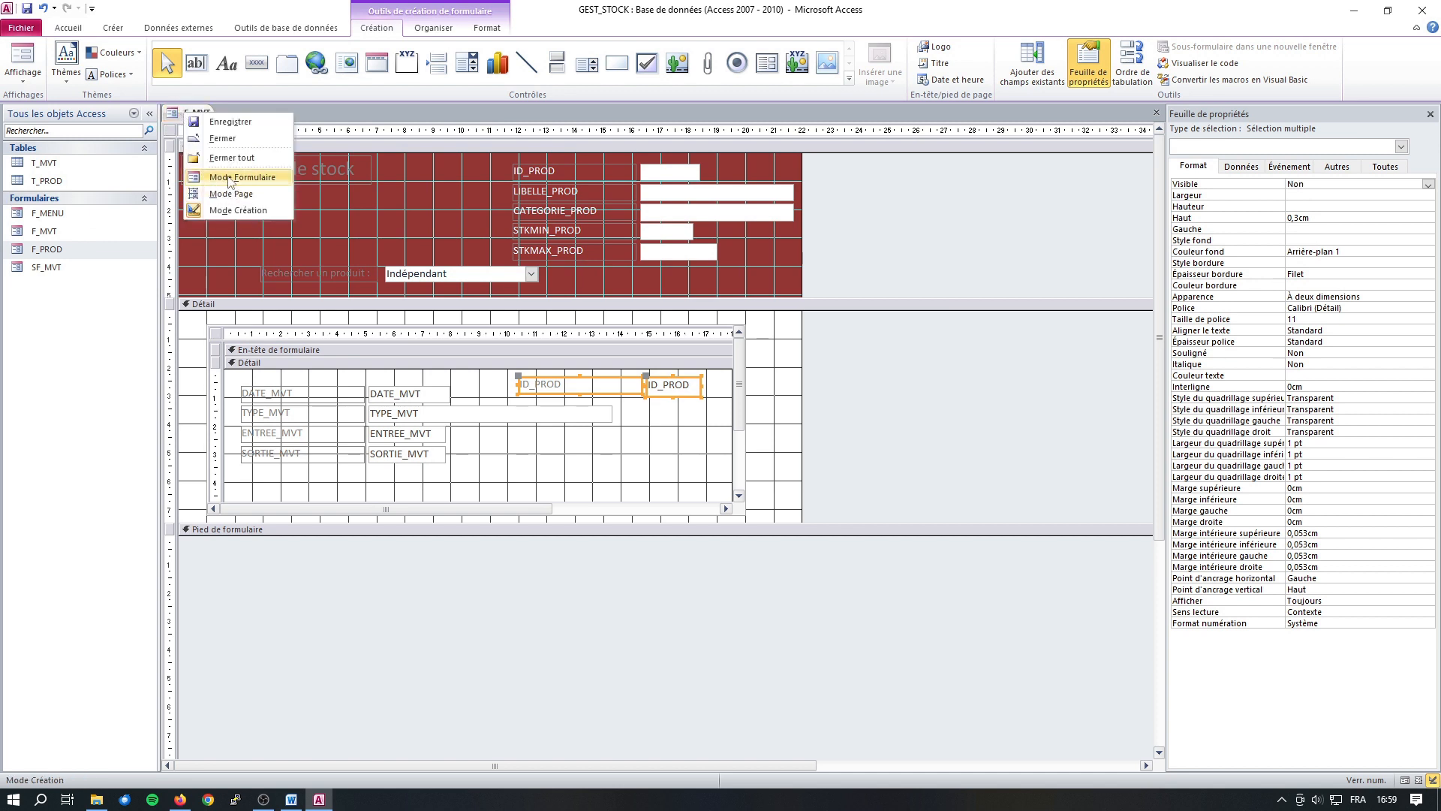
{"action": "left_click", "coordinate": [225, 178]}
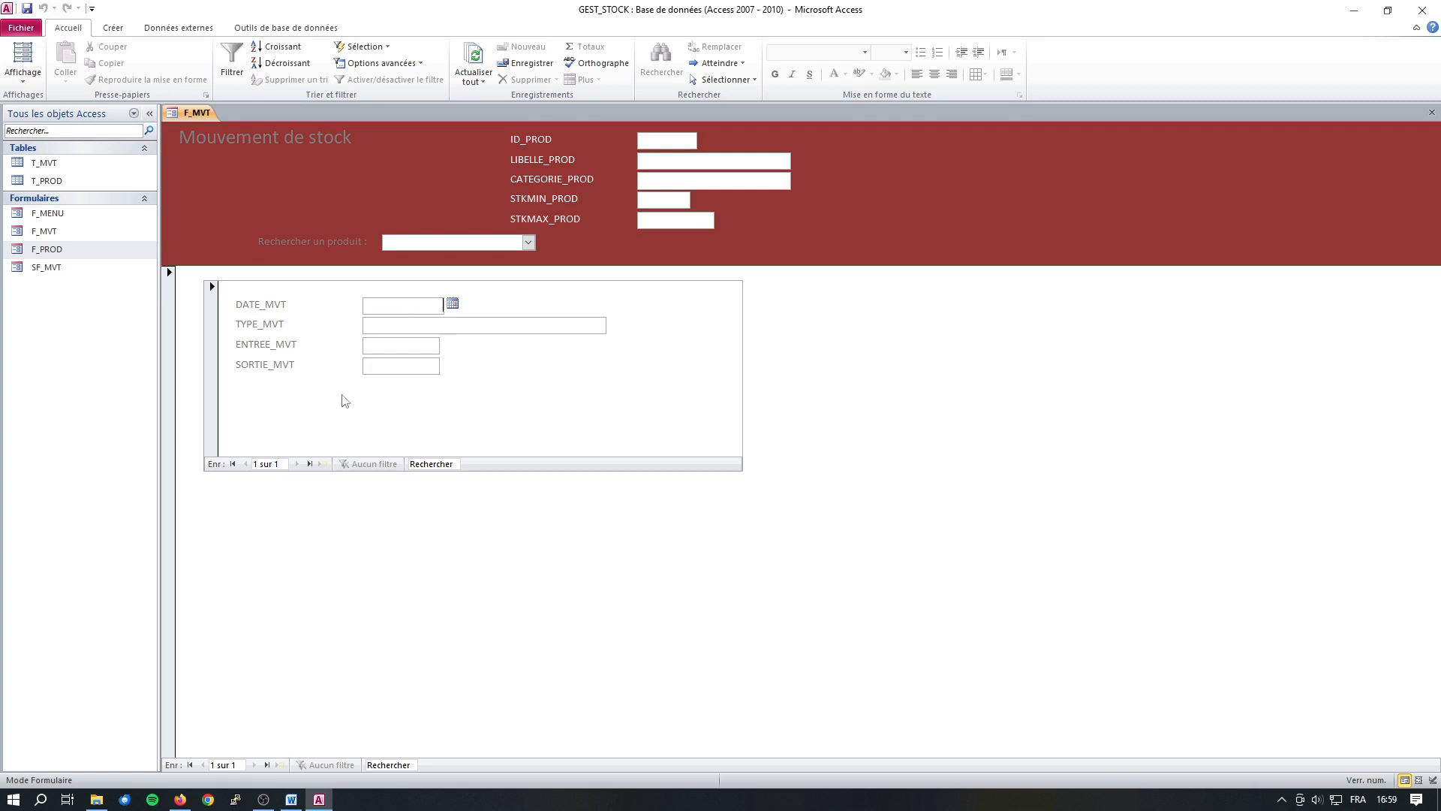
In design view, set the default value of the subform's DATE_MVT text box to Date() and check it in form view
{"action": "right_click", "coordinate": [210, 117]}
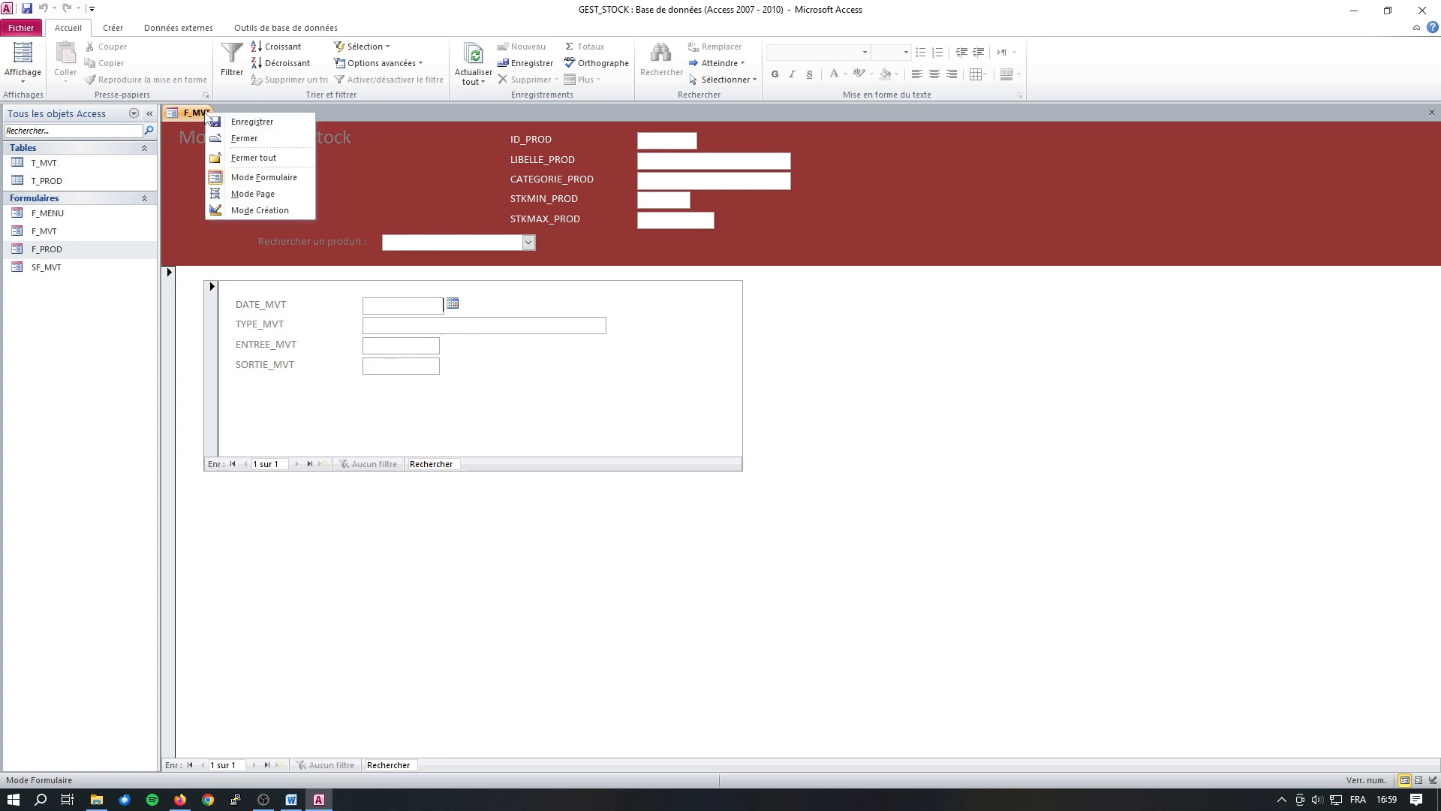
{"action": "left_click", "coordinate": [238, 211]}
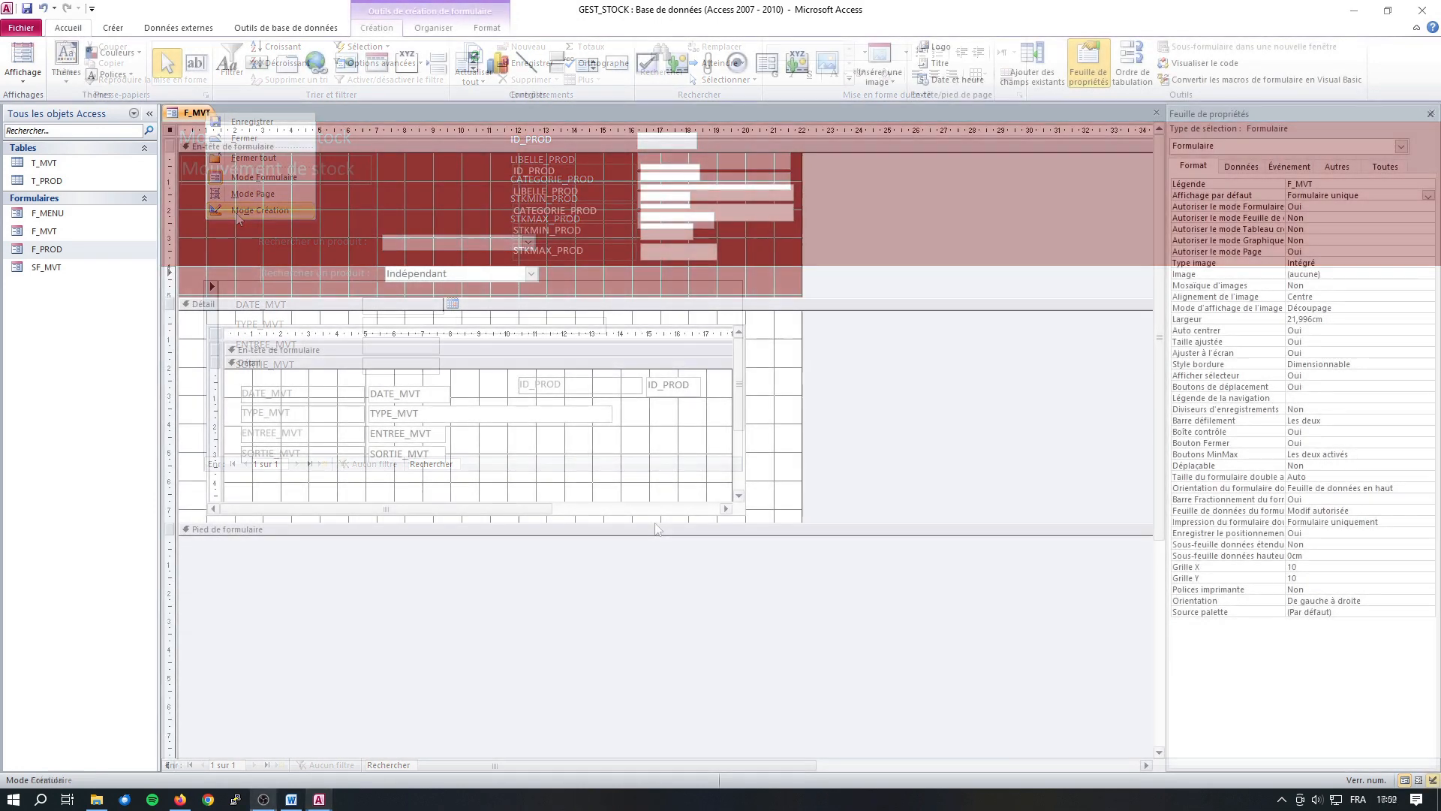
{"action": "left_click", "coordinate": [405, 400]}
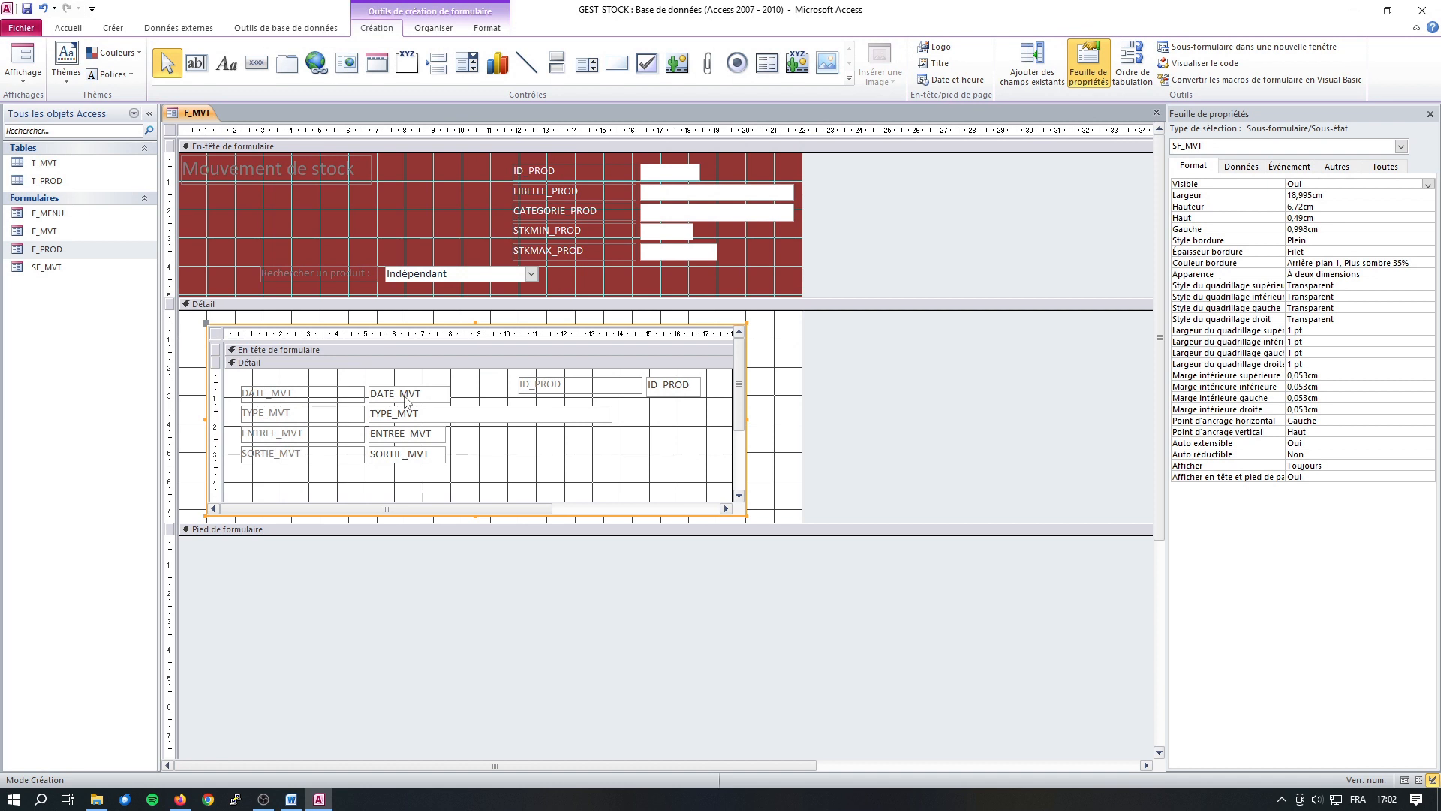
{"action": "left_click", "coordinate": [404, 398]}
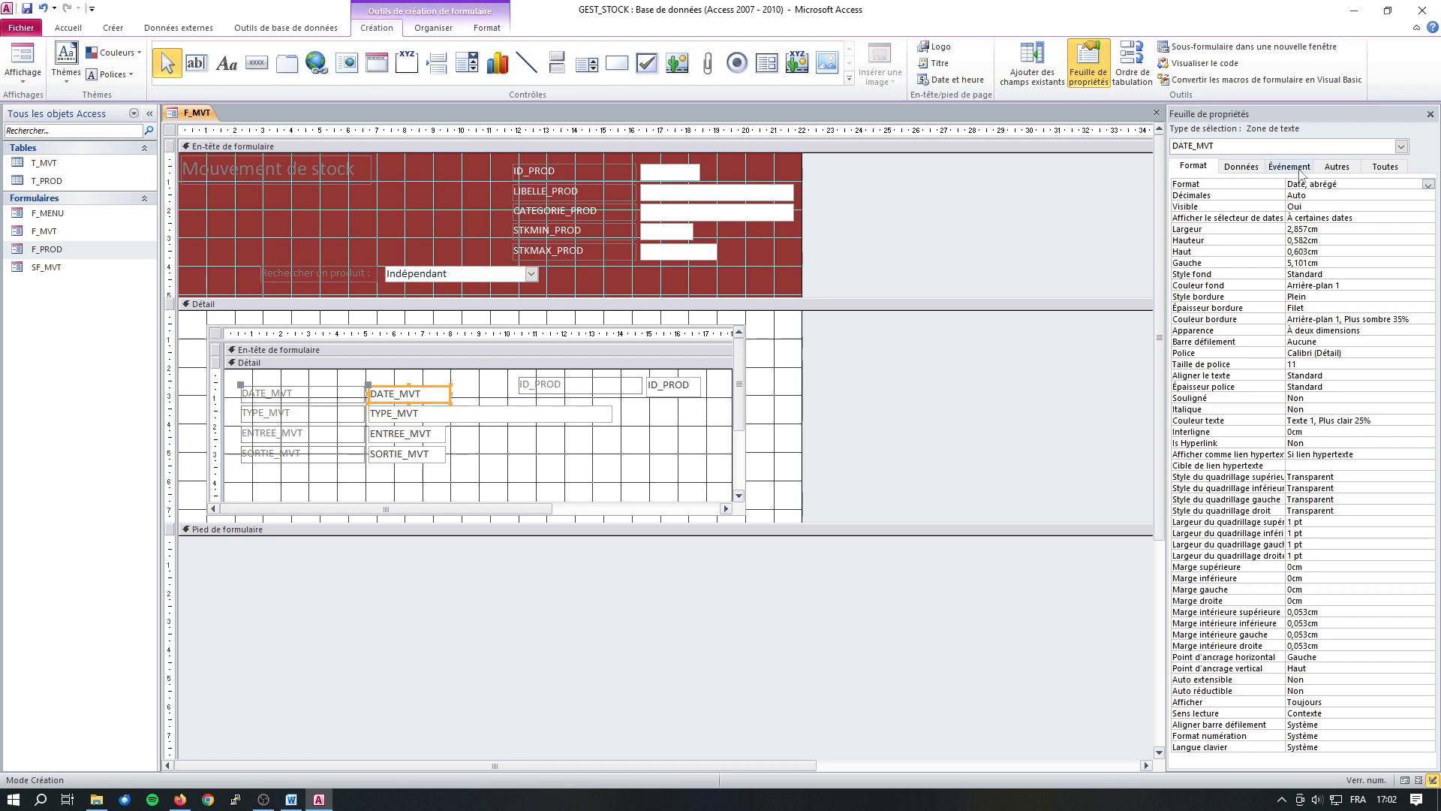
{"action": "left_click", "coordinate": [1240, 169]}
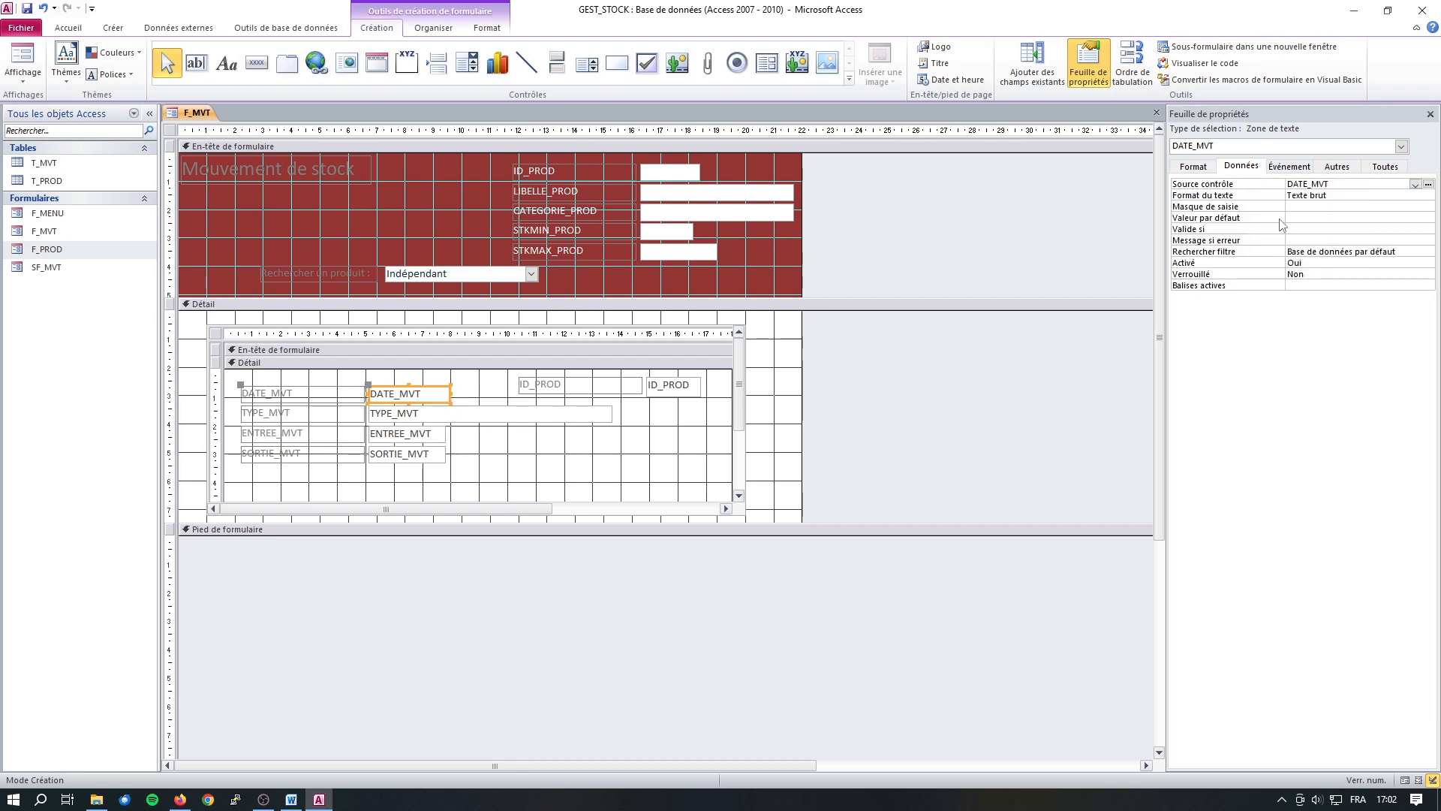
{"action": "left_click", "coordinate": [1301, 219]}
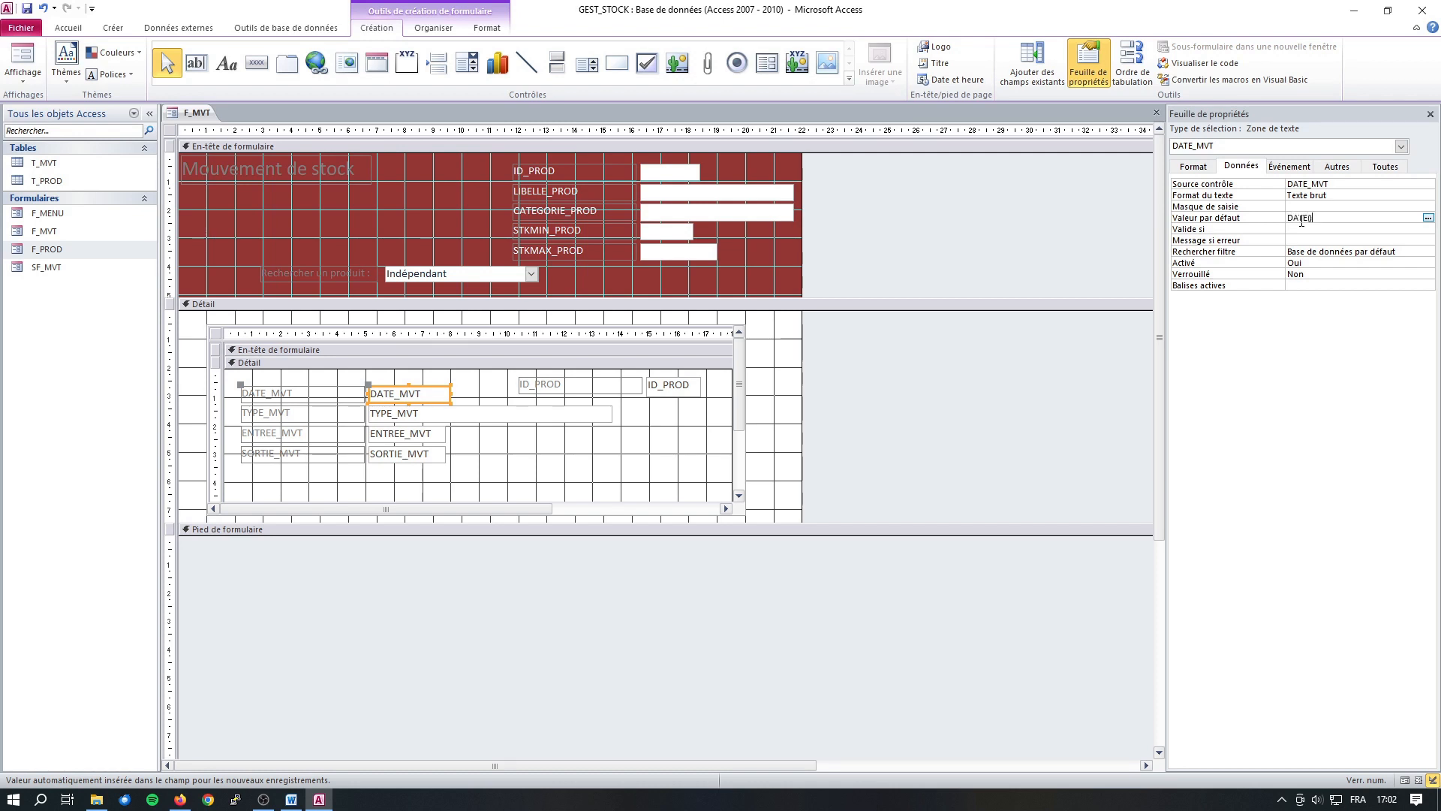
{"action": "key", "text": "Return"}
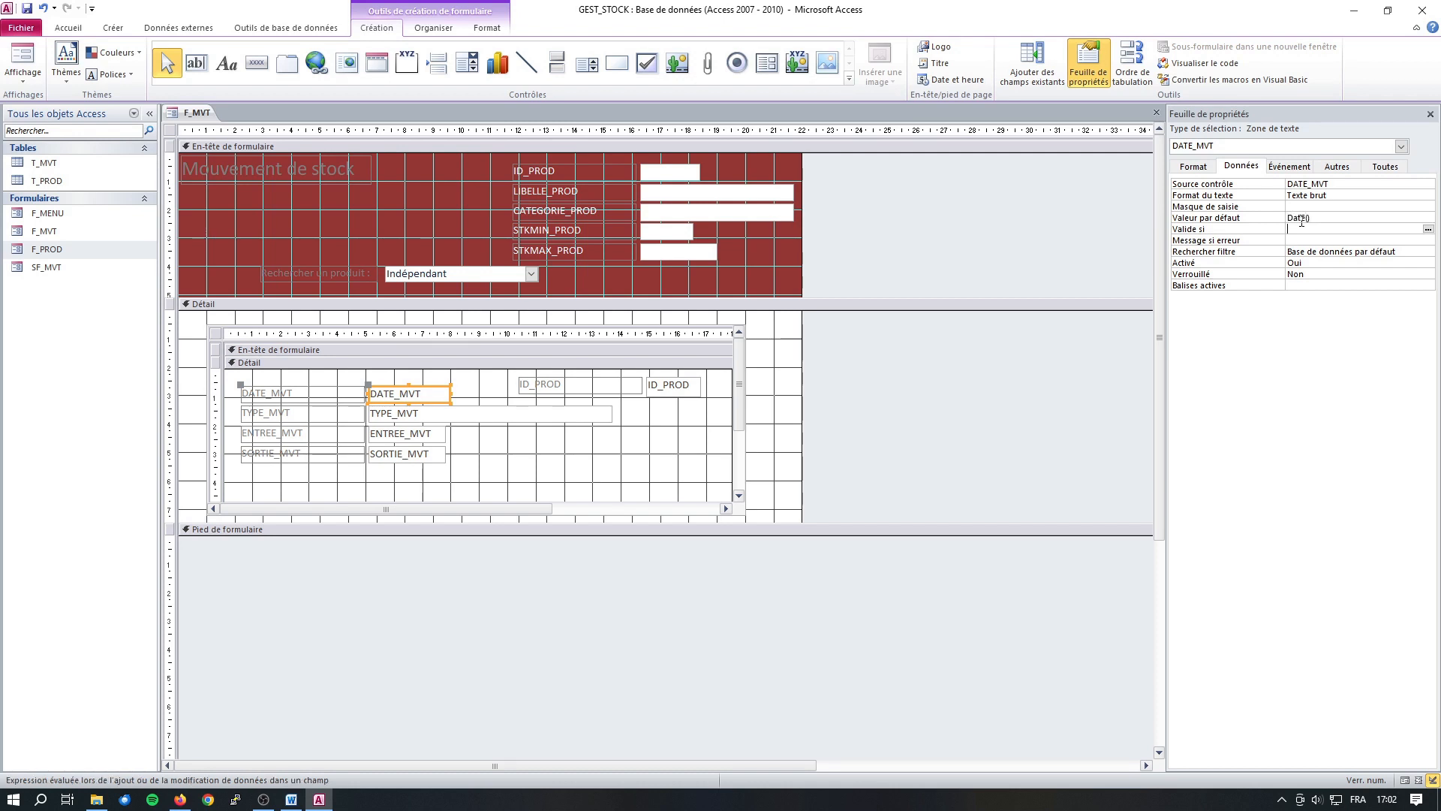
{"action": "right_click", "coordinate": [197, 120]}
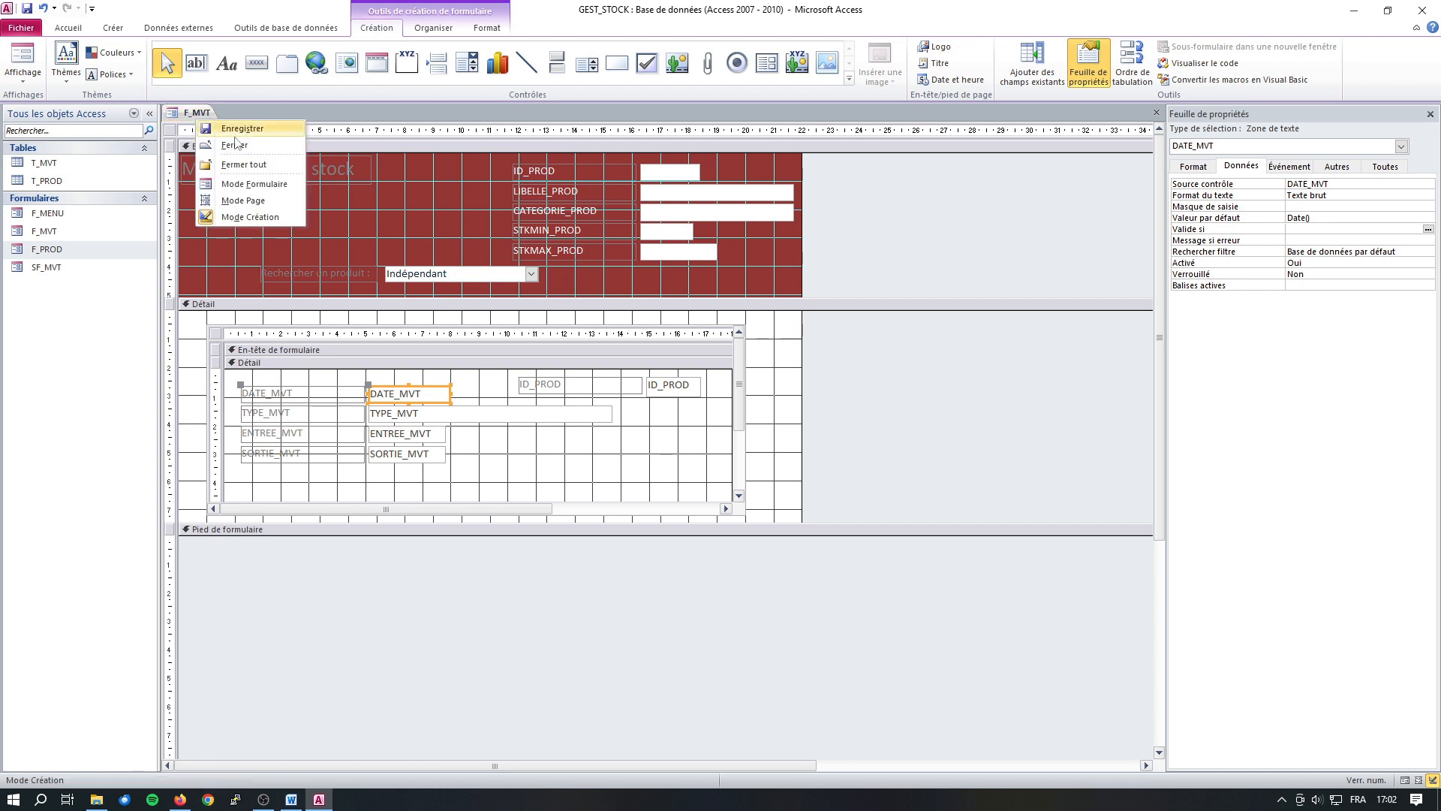
{"action": "left_click", "coordinate": [244, 185]}
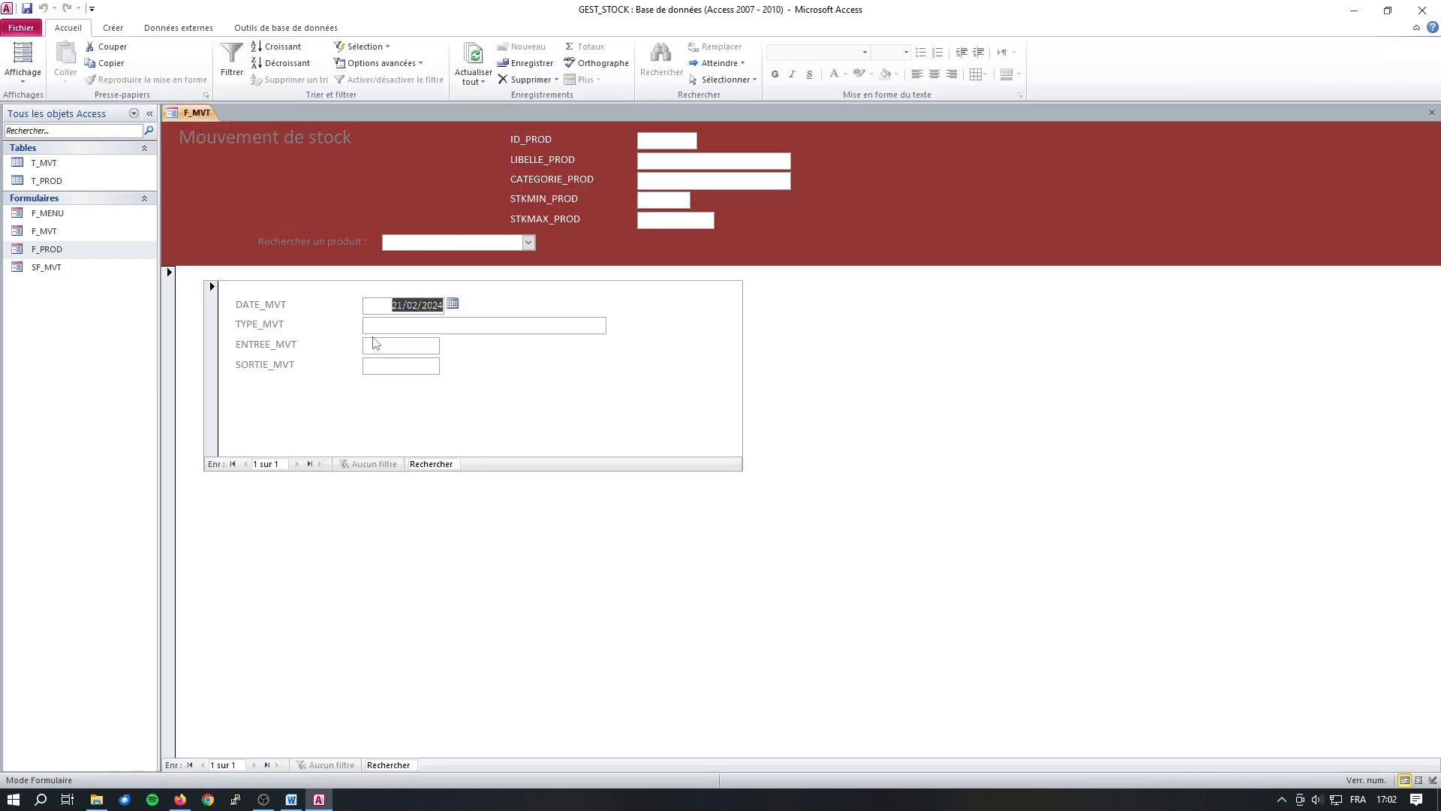
Back in design view, extend F_MVT's detail section to about 9.5 cm and the SF_MVT subform downward to about 8 cm high
{"action": "right_click", "coordinate": [186, 113]}
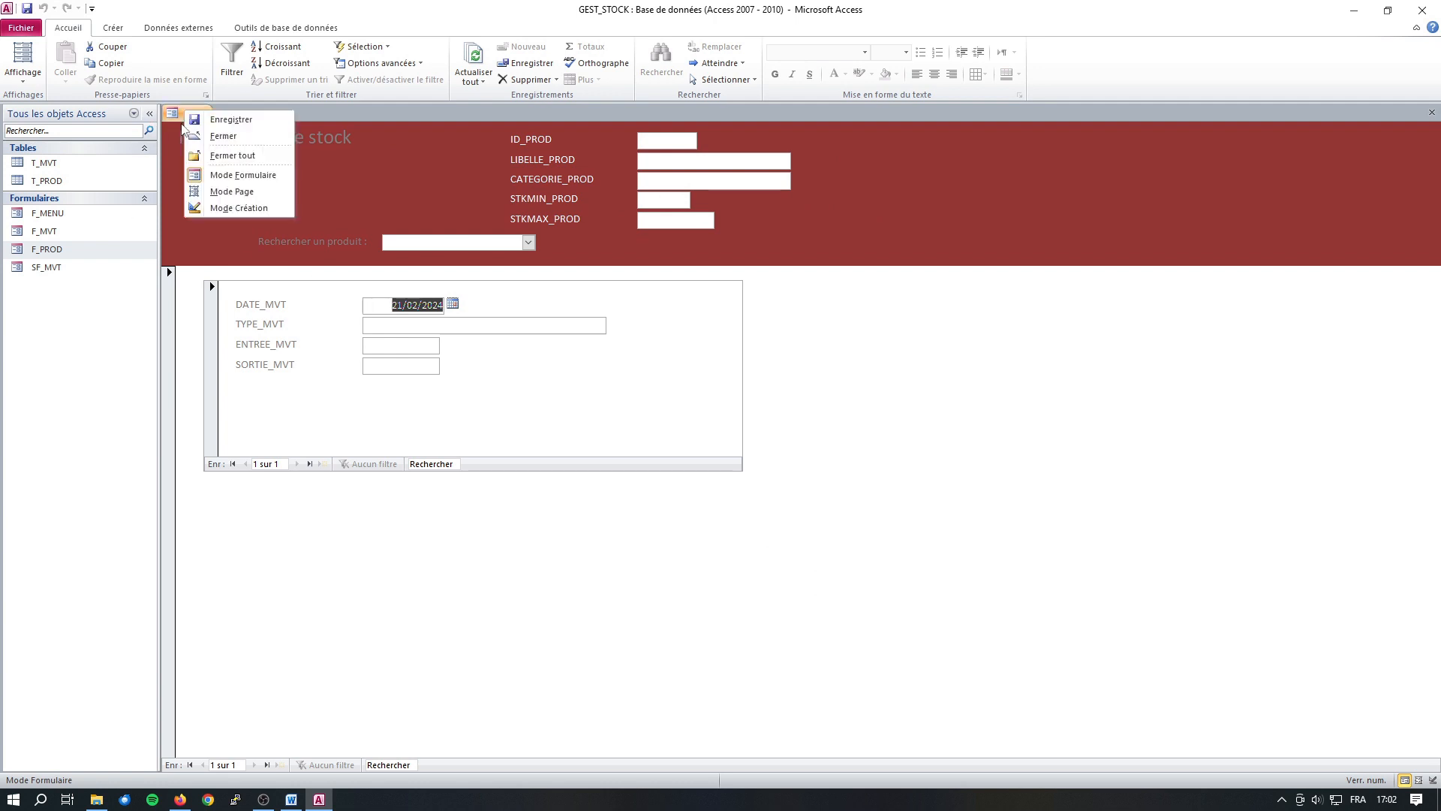
{"action": "left_click", "coordinate": [239, 208]}
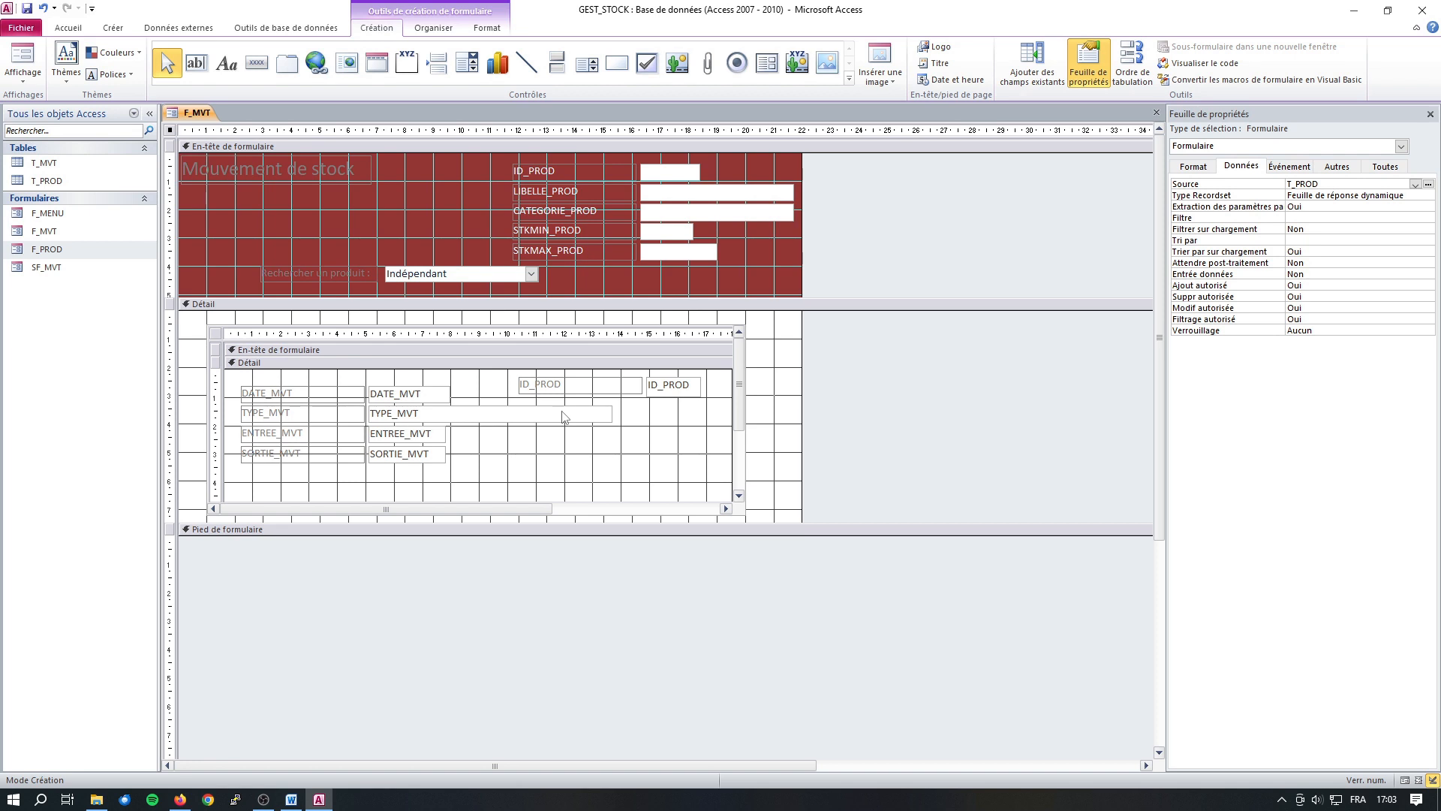
{"action": "left_click", "coordinate": [593, 523]}
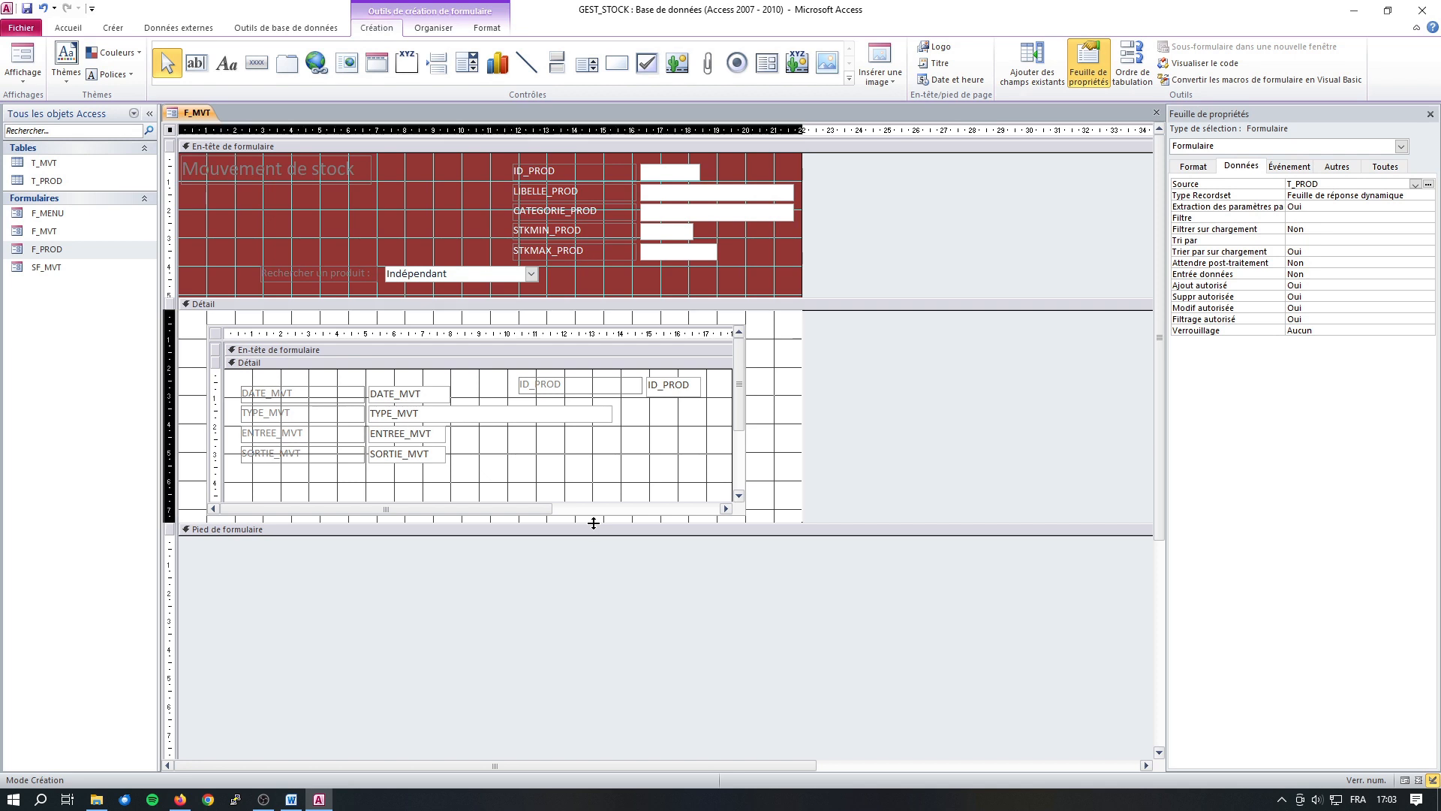
{"action": "left_click_drag", "start_coordinate": [593, 523], "coordinate": [579, 583]}
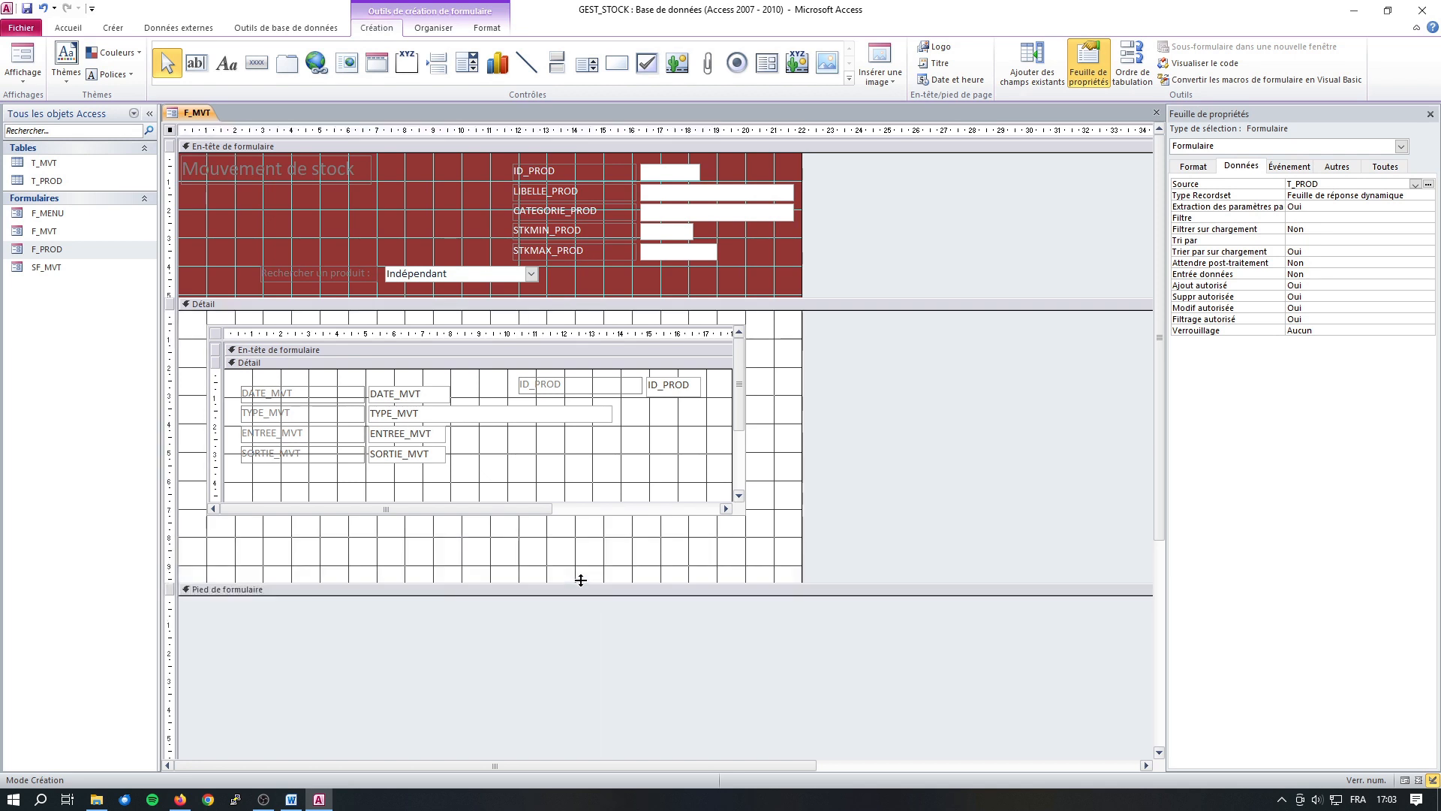
{"action": "left_click", "coordinate": [530, 496]}
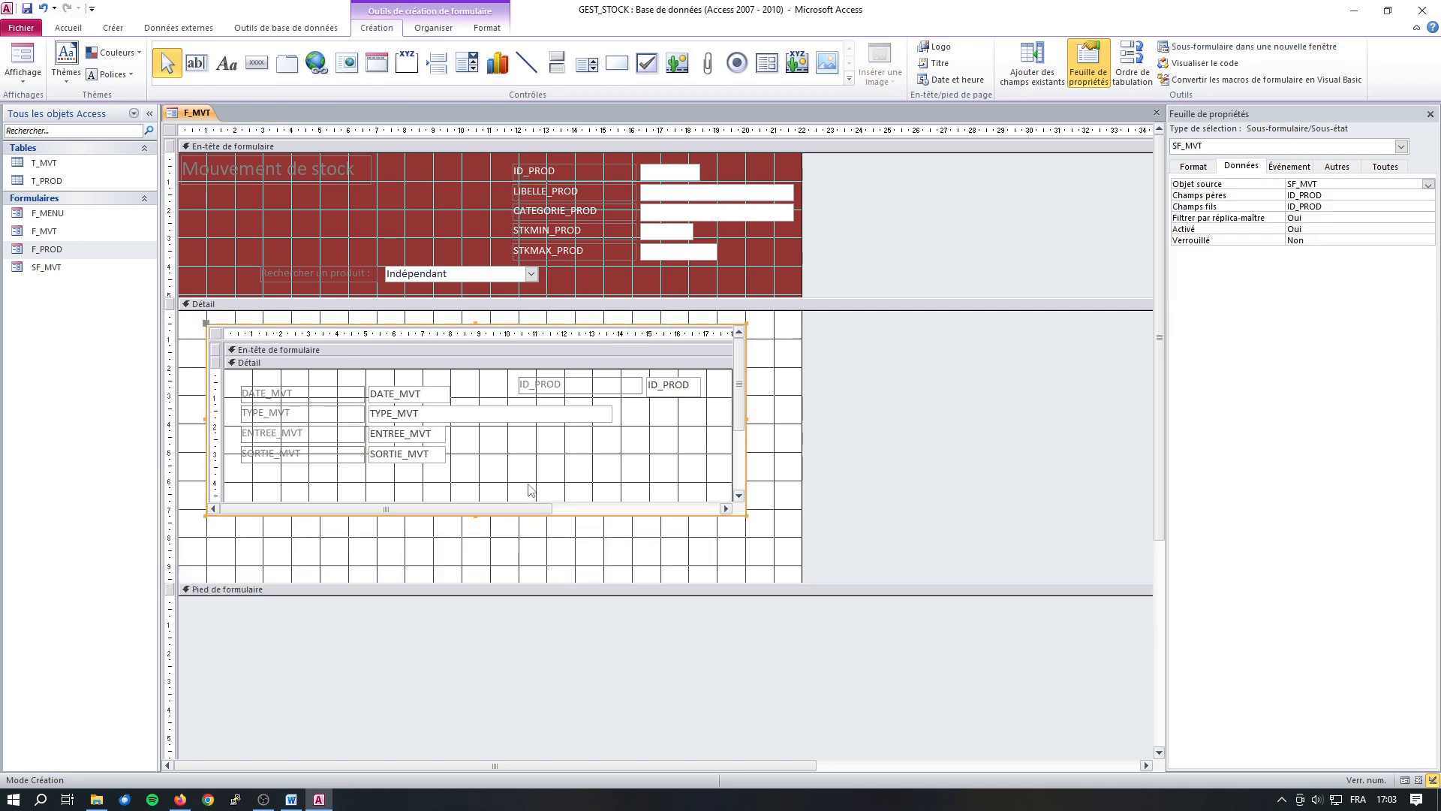
{"action": "mouse_move", "coordinate": [474, 515]}
{"action": "left_mouse_down"}
{"action": "mouse_move", "coordinate": [471, 557]}
{"action": "mouse_move", "coordinate": [470, 534]}
{"action": "left_mouse_up"}
{"action": "left_click", "coordinate": [468, 528]}
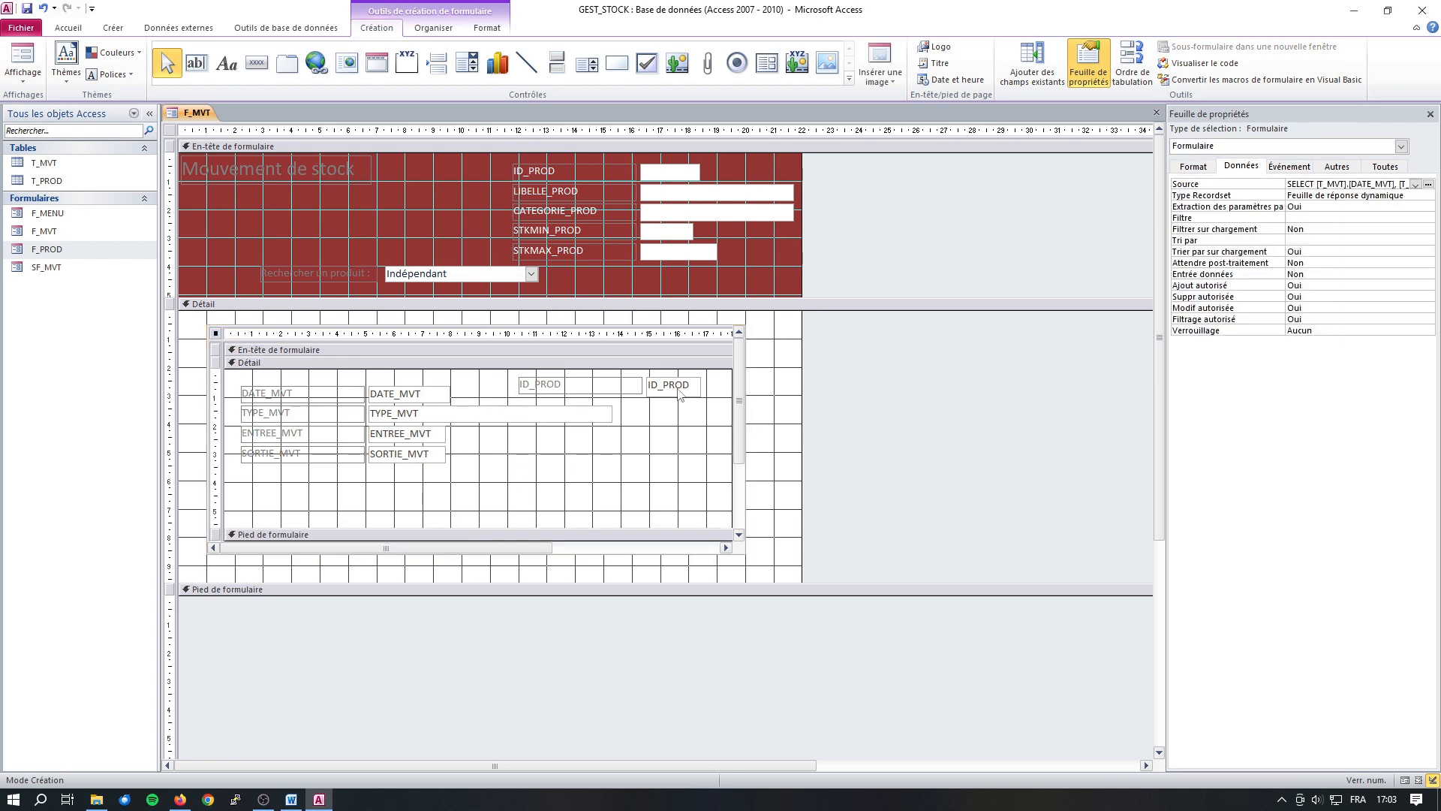
Draw a command button below the subform's SORTIE_MVT field and assign it the record operation Ajouter un nouvel enregistrement
{"action": "left_click", "coordinate": [257, 64]}
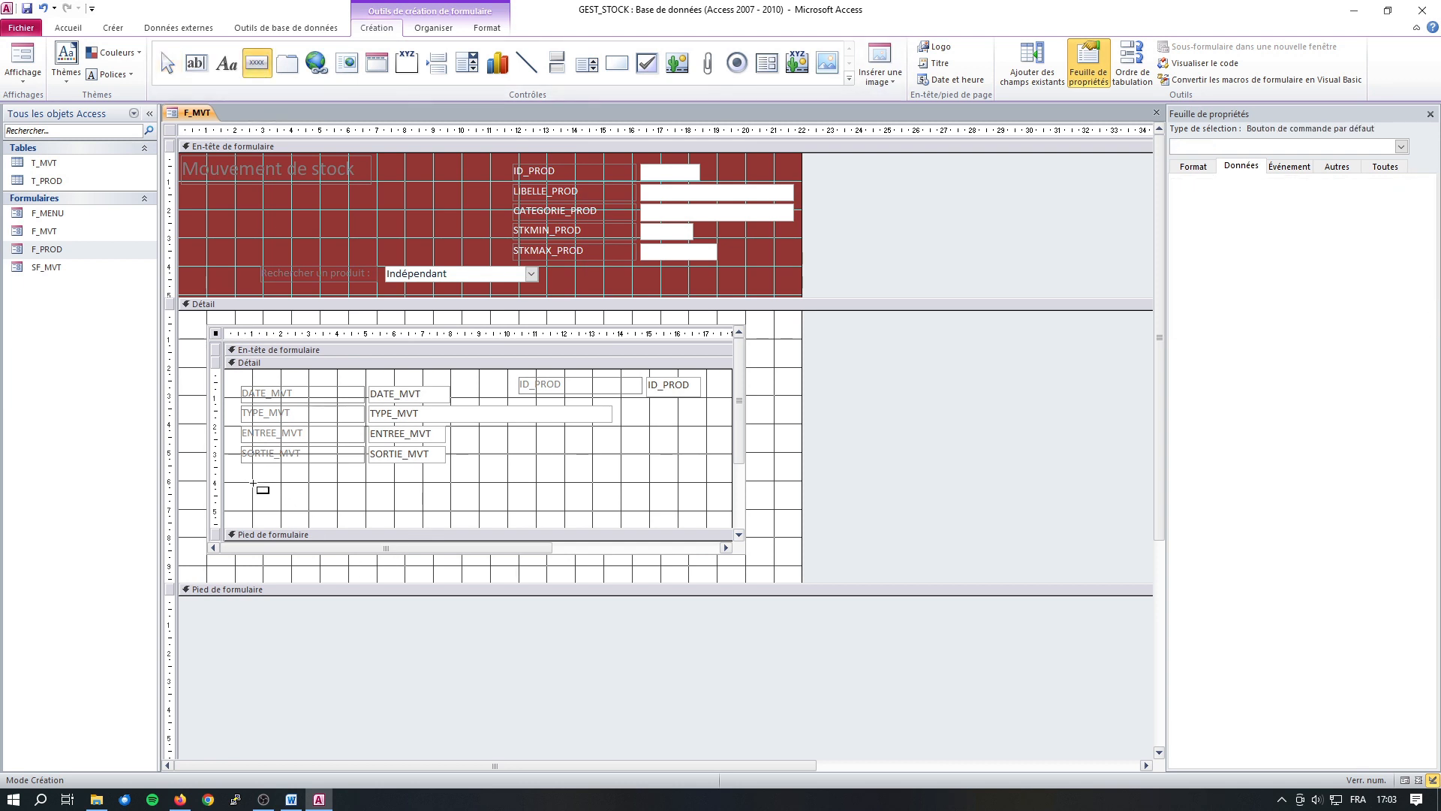
{"action": "left_click_drag", "start_coordinate": [253, 485], "coordinate": [338, 503]}
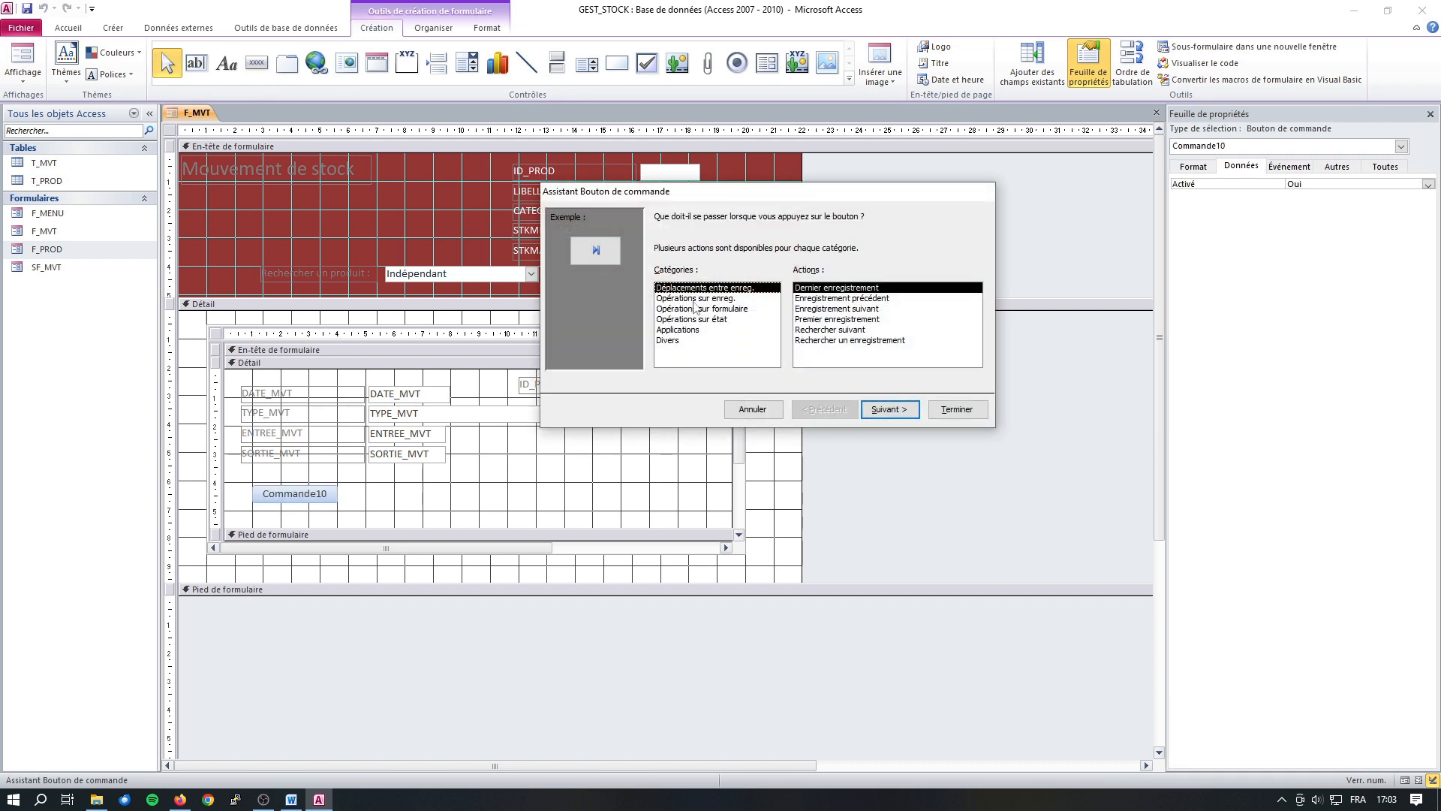
{"action": "left_click", "coordinate": [696, 300]}
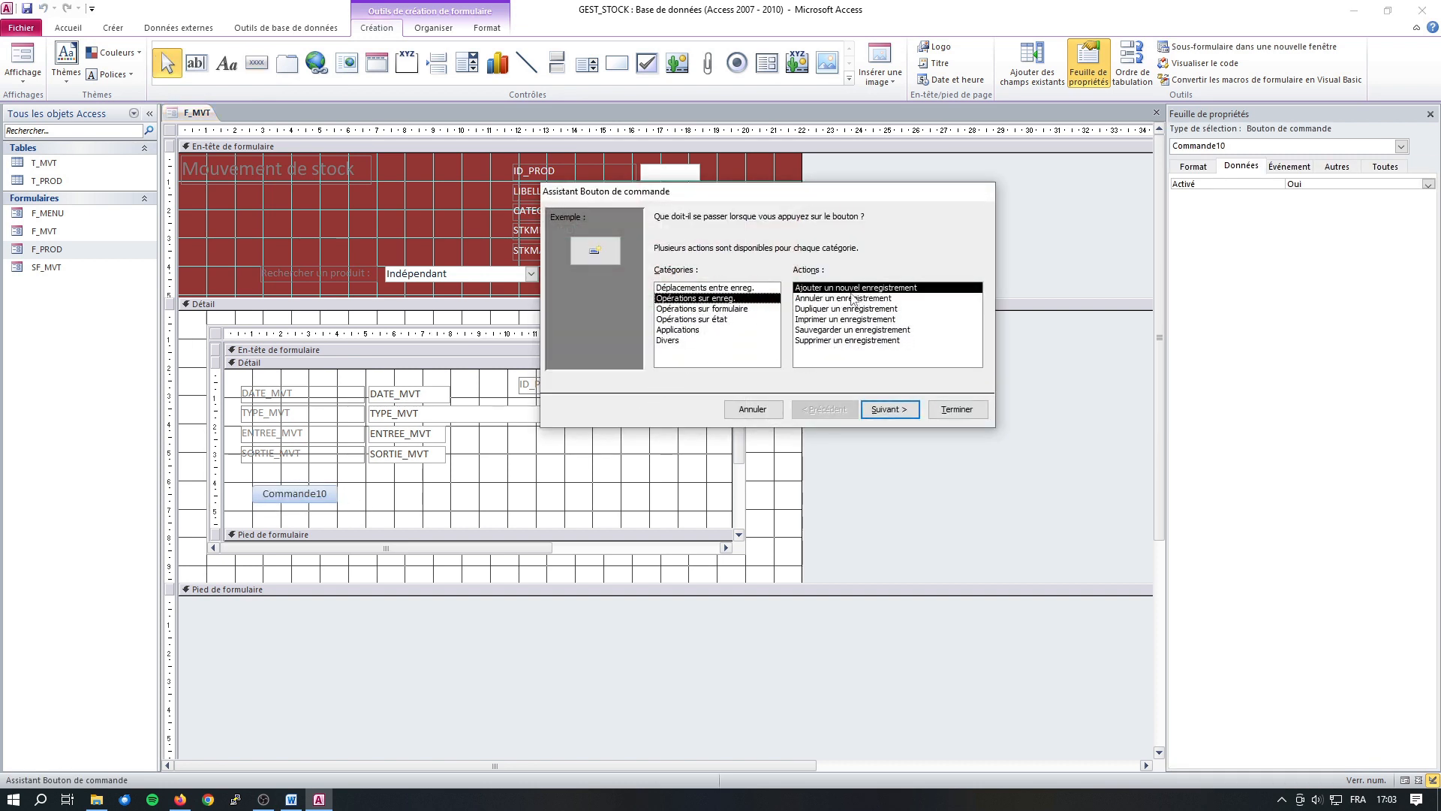
{"action": "left_click", "coordinate": [888, 411]}
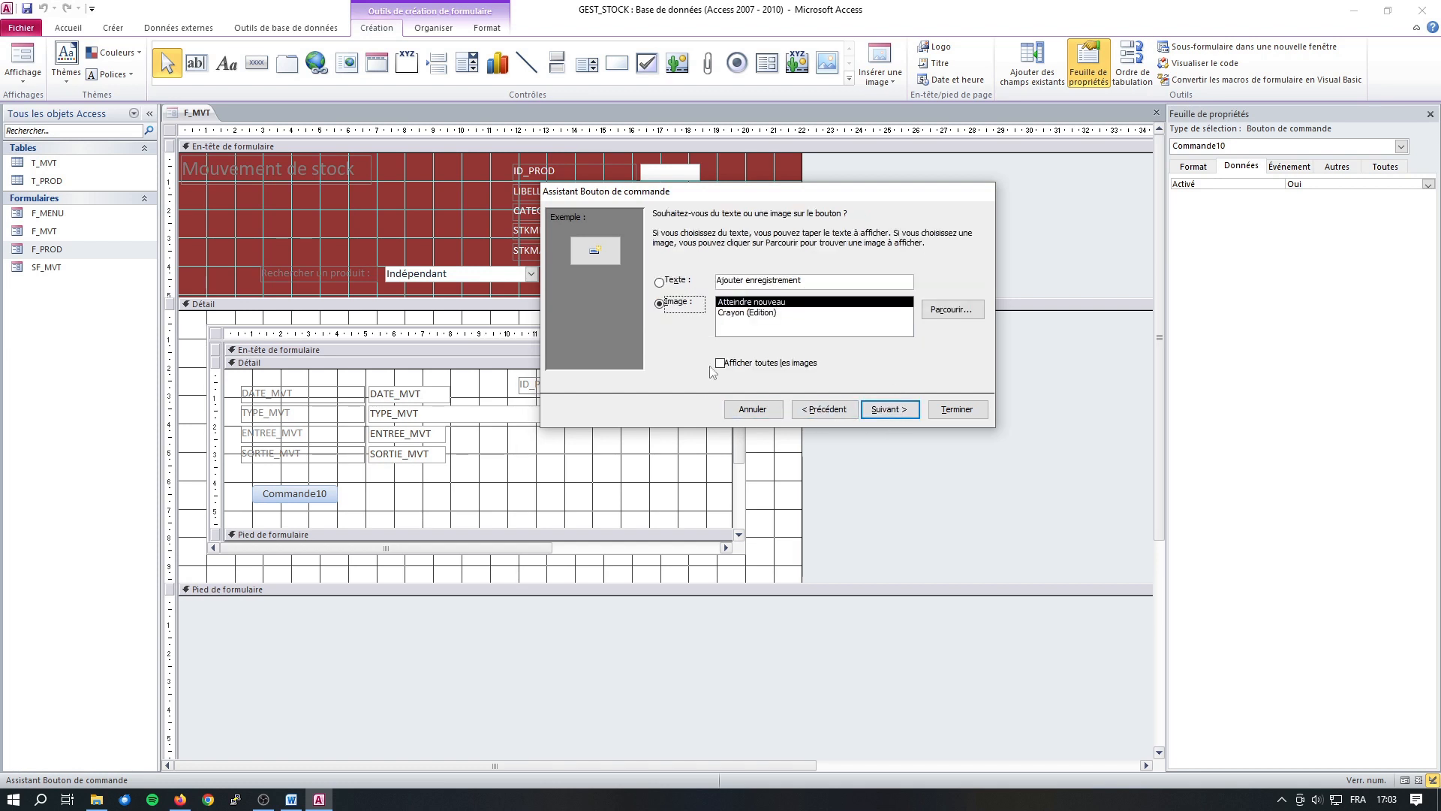
Give the add-record button the text caption Nouveau and finish the wizard with the default button name
{"action": "left_click", "coordinate": [814, 281]}
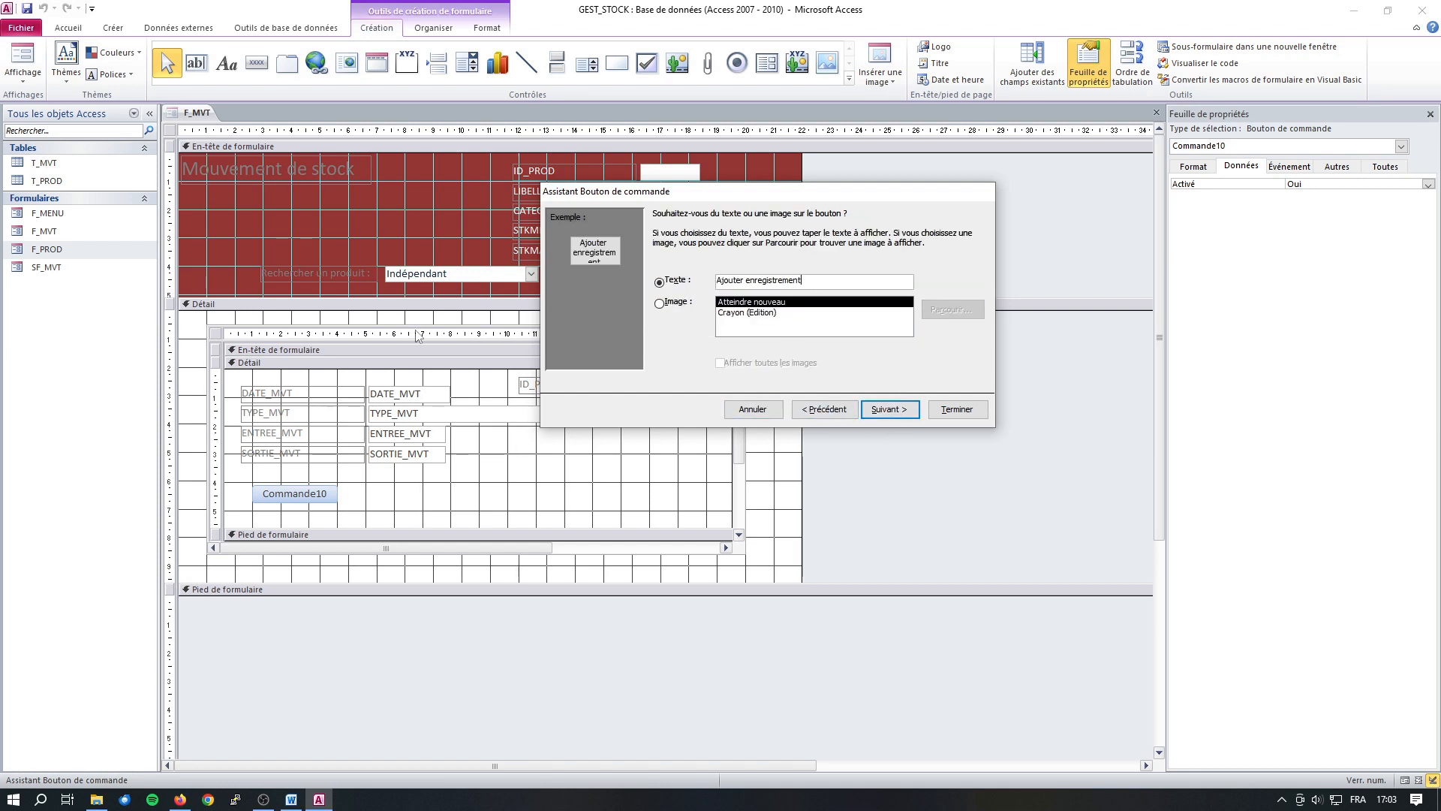
{"action": "key", "text": "BackSpace"}
{"action": "key", "text": "BackSpace"}
{"action": "key", "text": "BackSpace"}
{"action": "key", "text": "BackSpace"}
{"action": "key", "text": "BackSpace"}
{"action": "key", "text": "BackSpace"}
{"action": "key", "text": "BackSpace"}
{"action": "key", "text": "BackSpace"}
{"action": "key", "text": "BackSpace"}
{"action": "key", "text": "BackSpace"}
{"action": "key", "text": "BackSpace"}
{"action": "key", "text": "BackSpace"}
{"action": "key", "text": "BackSpace"}
{"action": "key", "text": "BackSpace"}
{"action": "key", "text": "BackSpace"}
{"action": "key", "text": "BackSpace"}
{"action": "key", "text": "BackSpace"}
{"action": "key", "text": "BackSpace"}
{"action": "key", "text": "BackSpace"}
{"action": "key", "text": "BackSpace"}
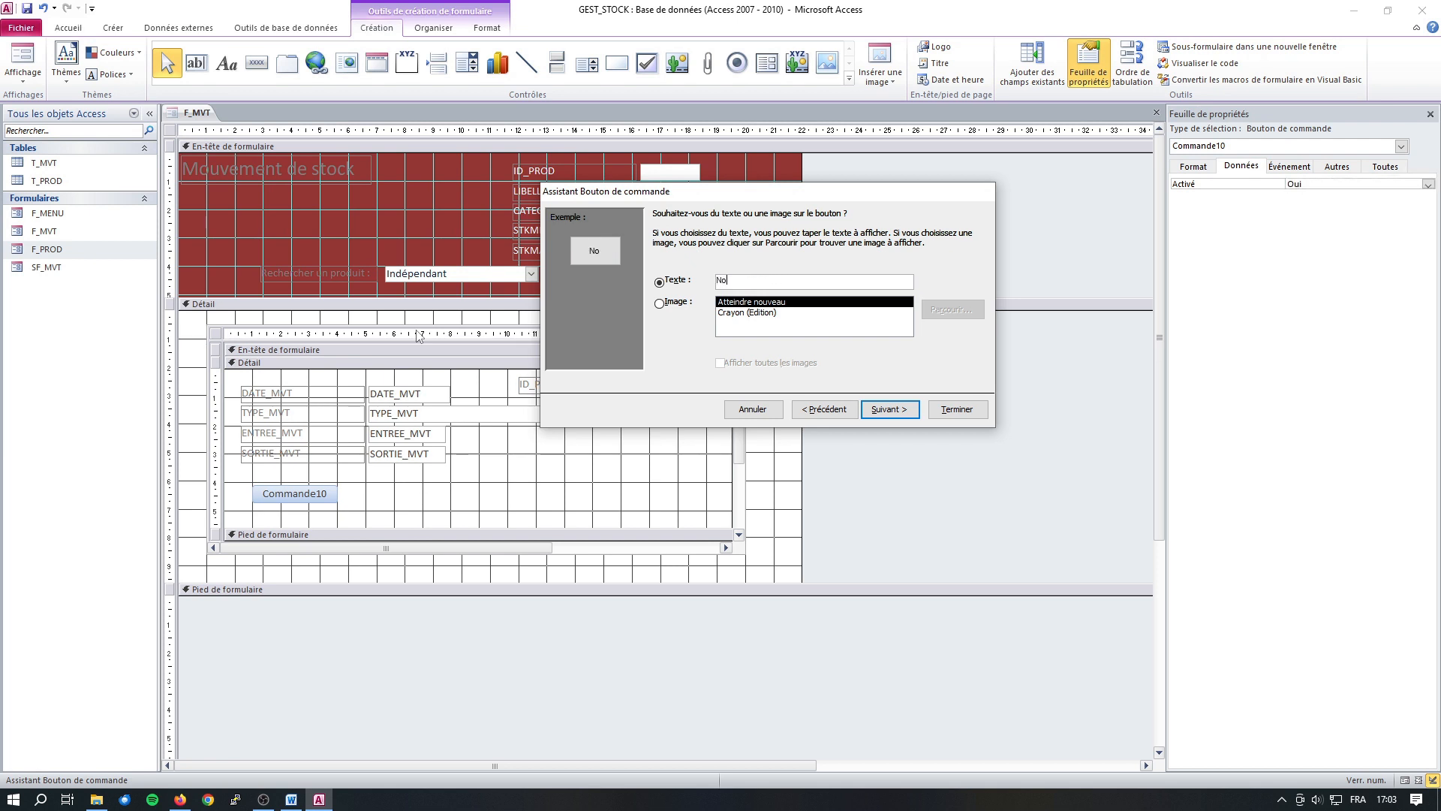
{"action": "type", "text": "Nouveau"}
{"action": "left_click", "coordinate": [888, 409]}
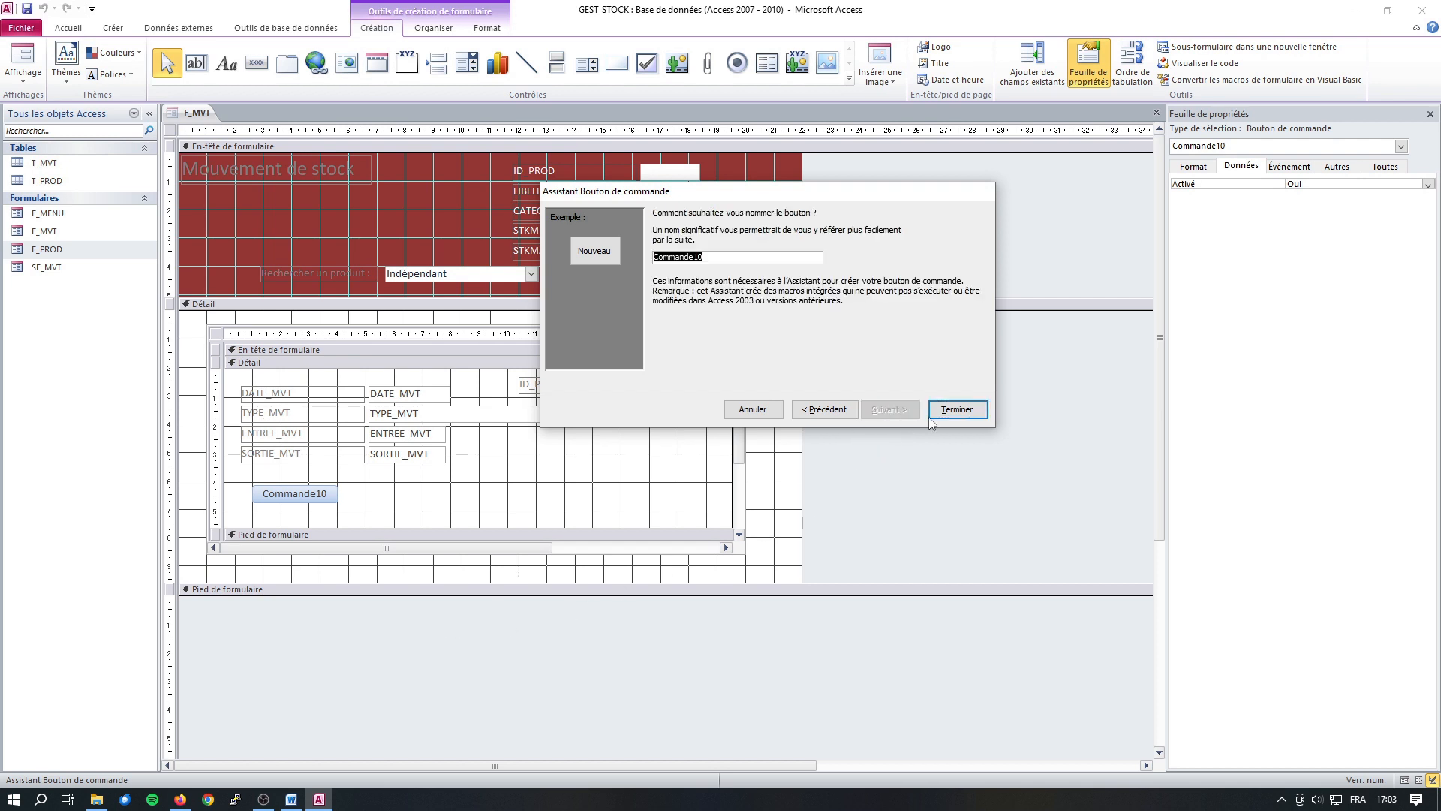
{"action": "left_click", "coordinate": [958, 409]}
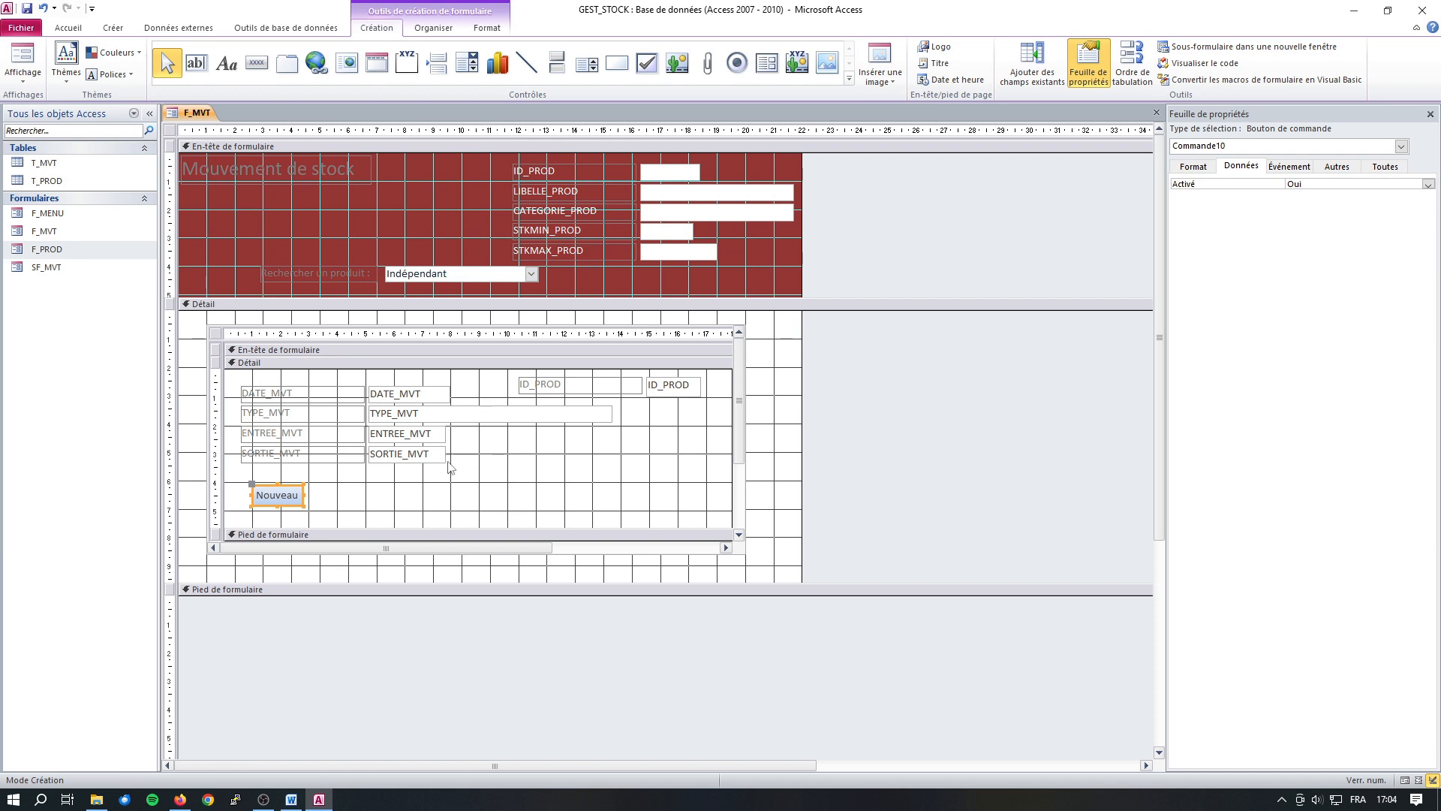
Draw a second command button beside Nouveau and assign it the record operation Sauvegarder un enregistrement
{"action": "left_click", "coordinate": [394, 492]}
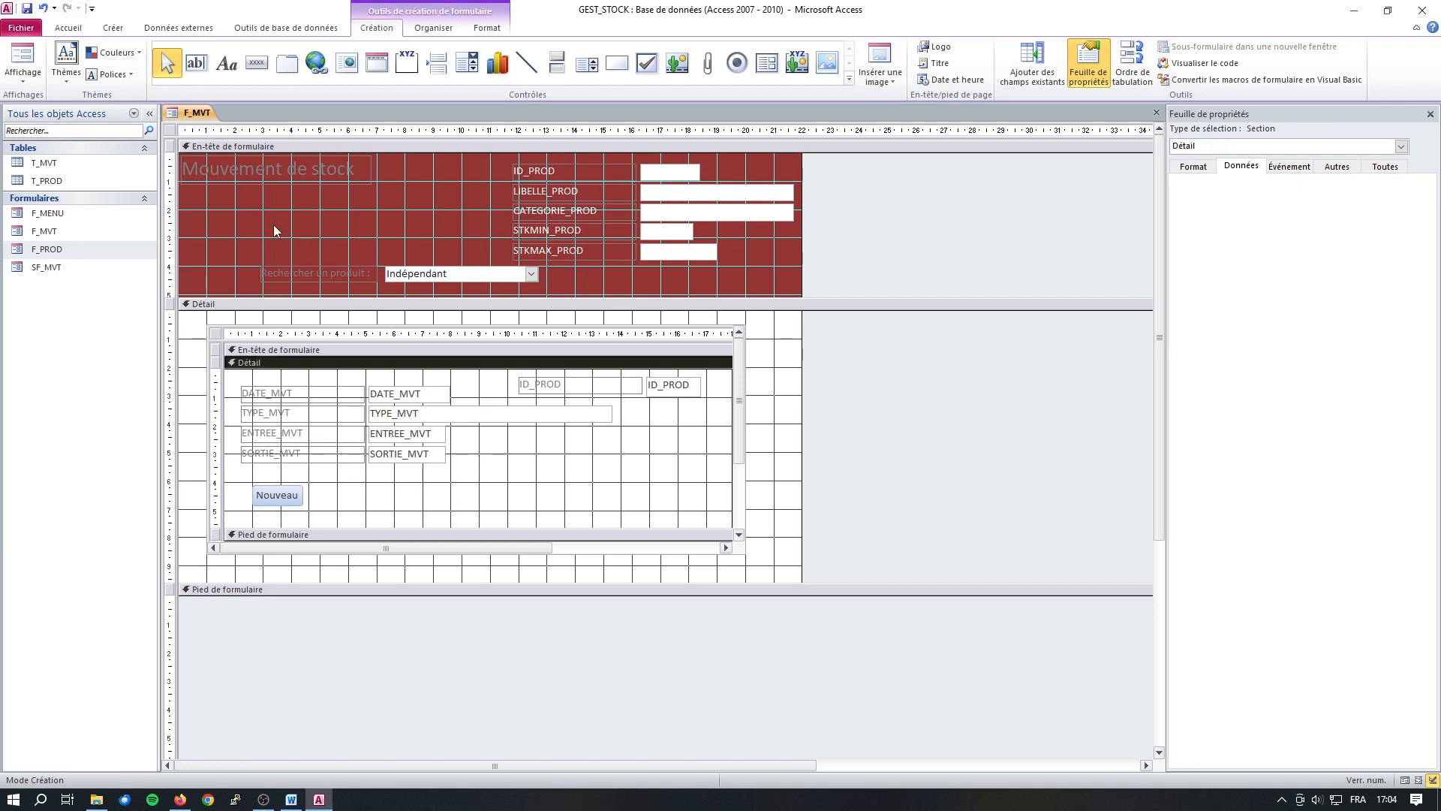
{"action": "left_click", "coordinate": [256, 62]}
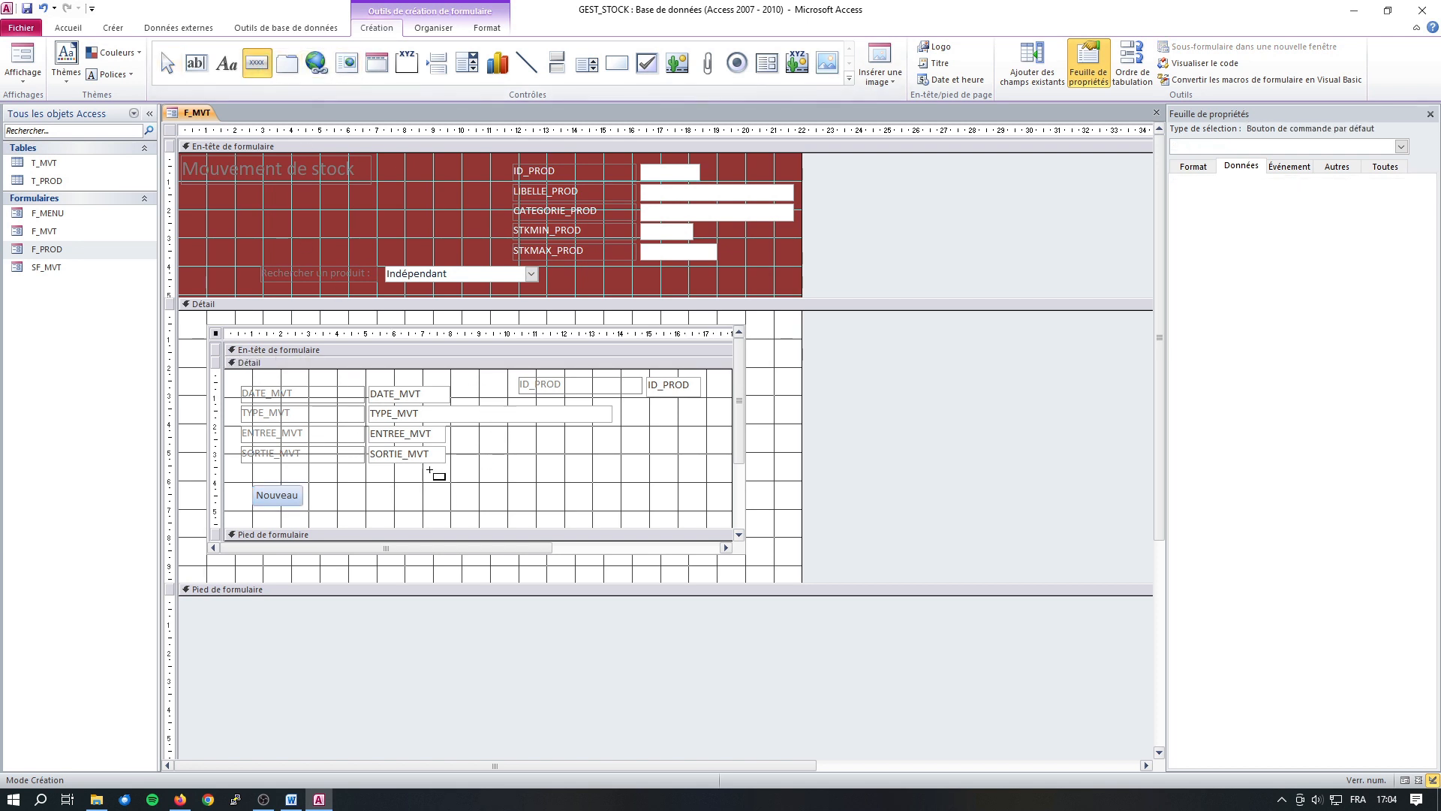
{"action": "left_click_drag", "start_coordinate": [324, 492], "coordinate": [390, 508]}
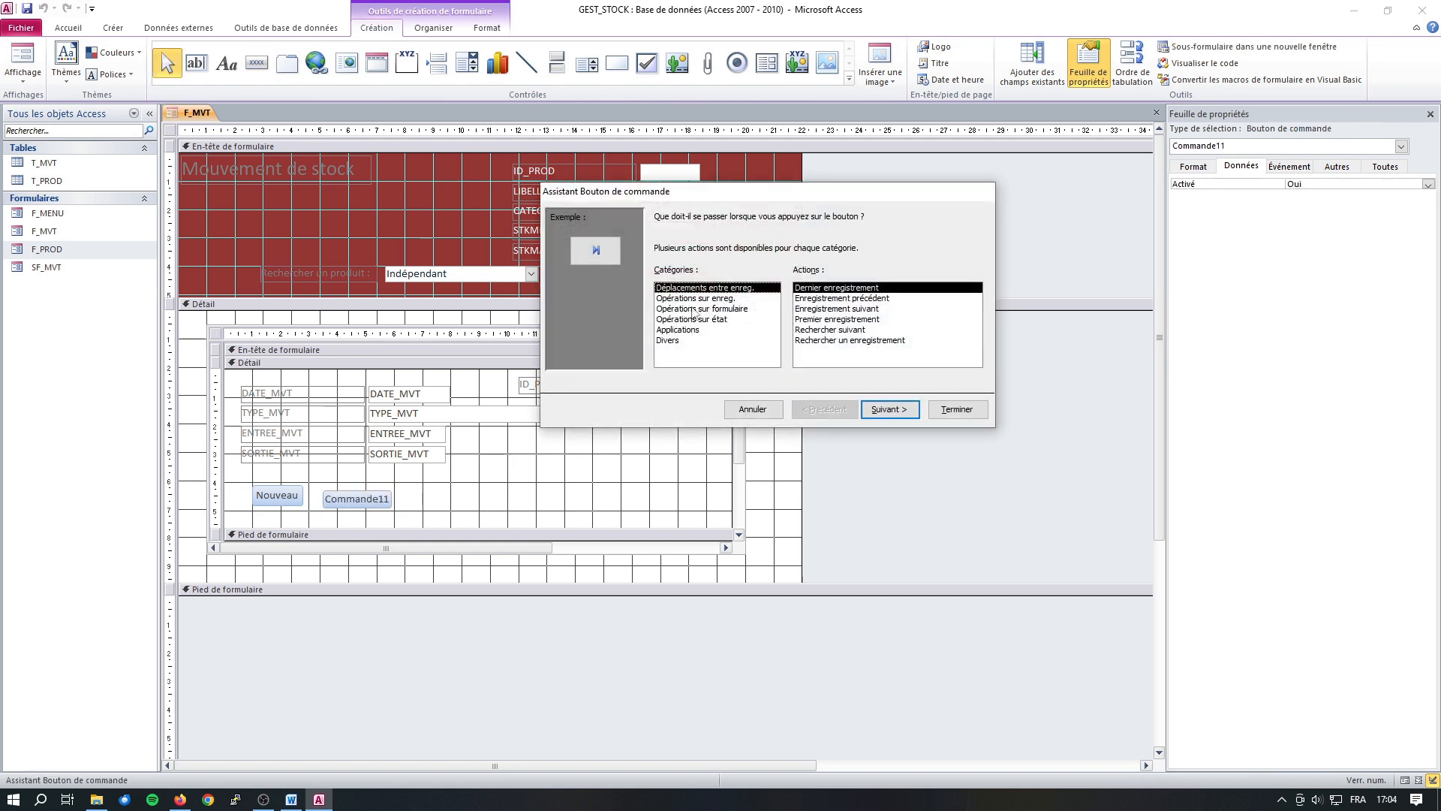
{"action": "left_click", "coordinate": [696, 298]}
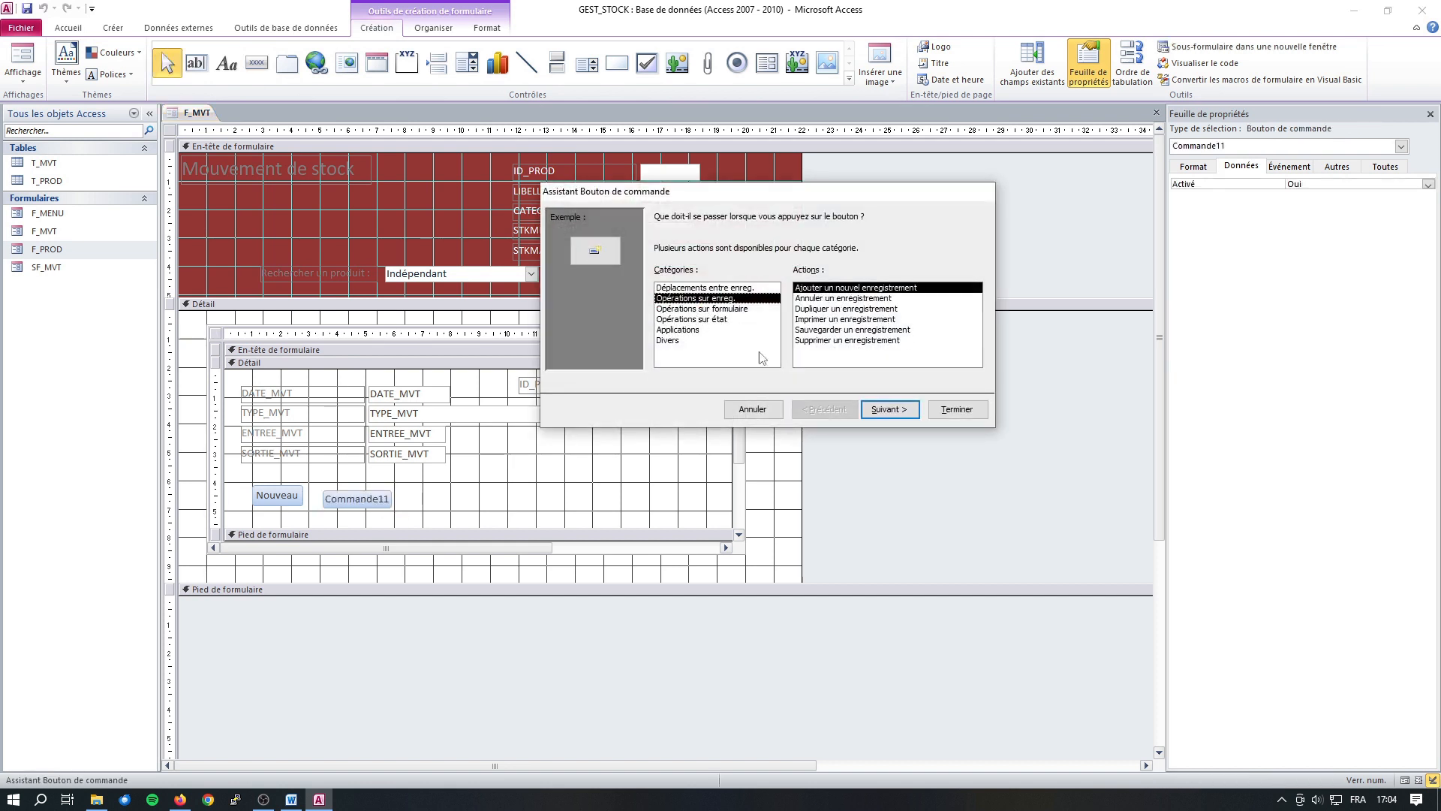
{"action": "left_click", "coordinate": [836, 331]}
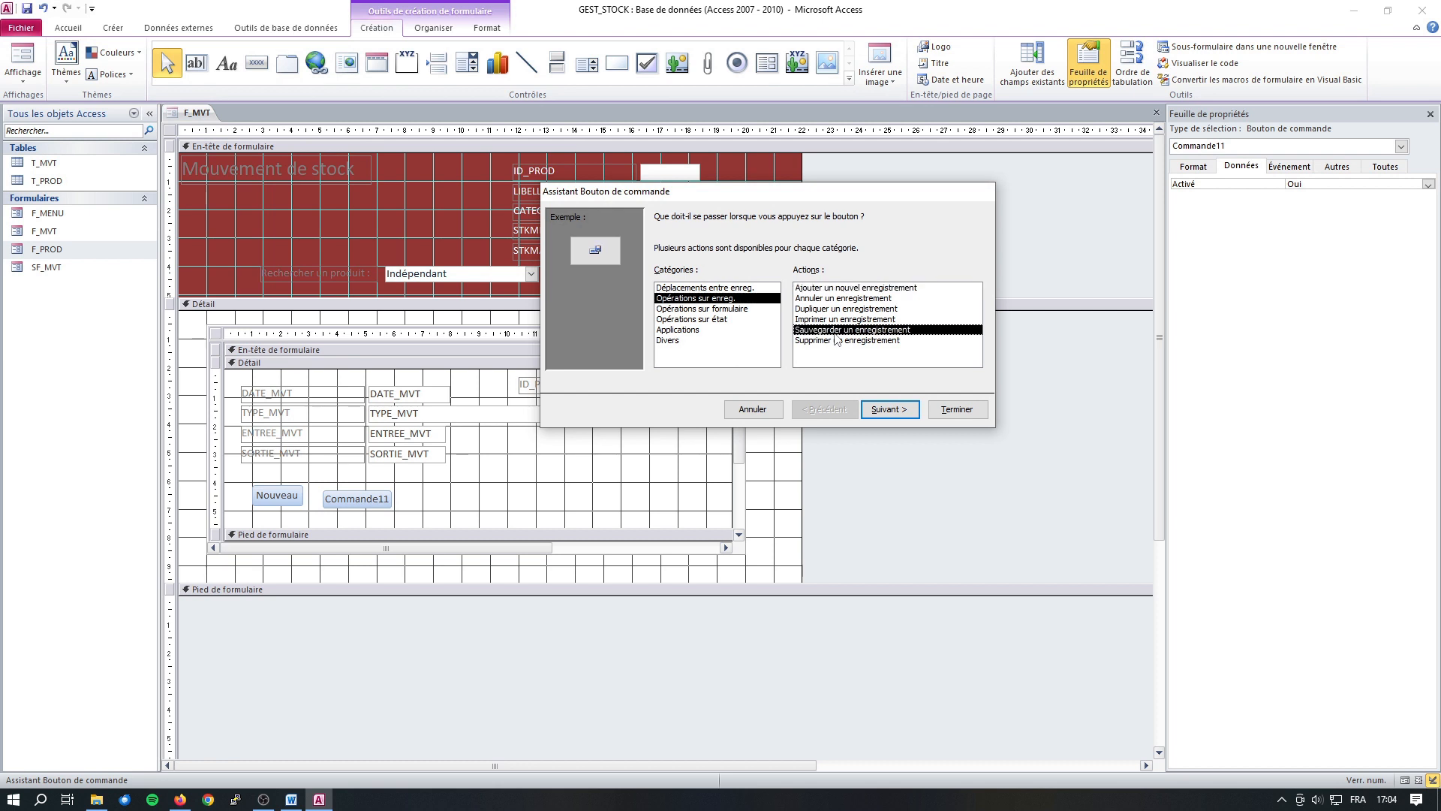
{"action": "left_click", "coordinate": [893, 411]}
Shorten the save button's text caption to Sauvegarder and finish the wizard with the default button name
{"action": "left_click", "coordinate": [833, 281]}
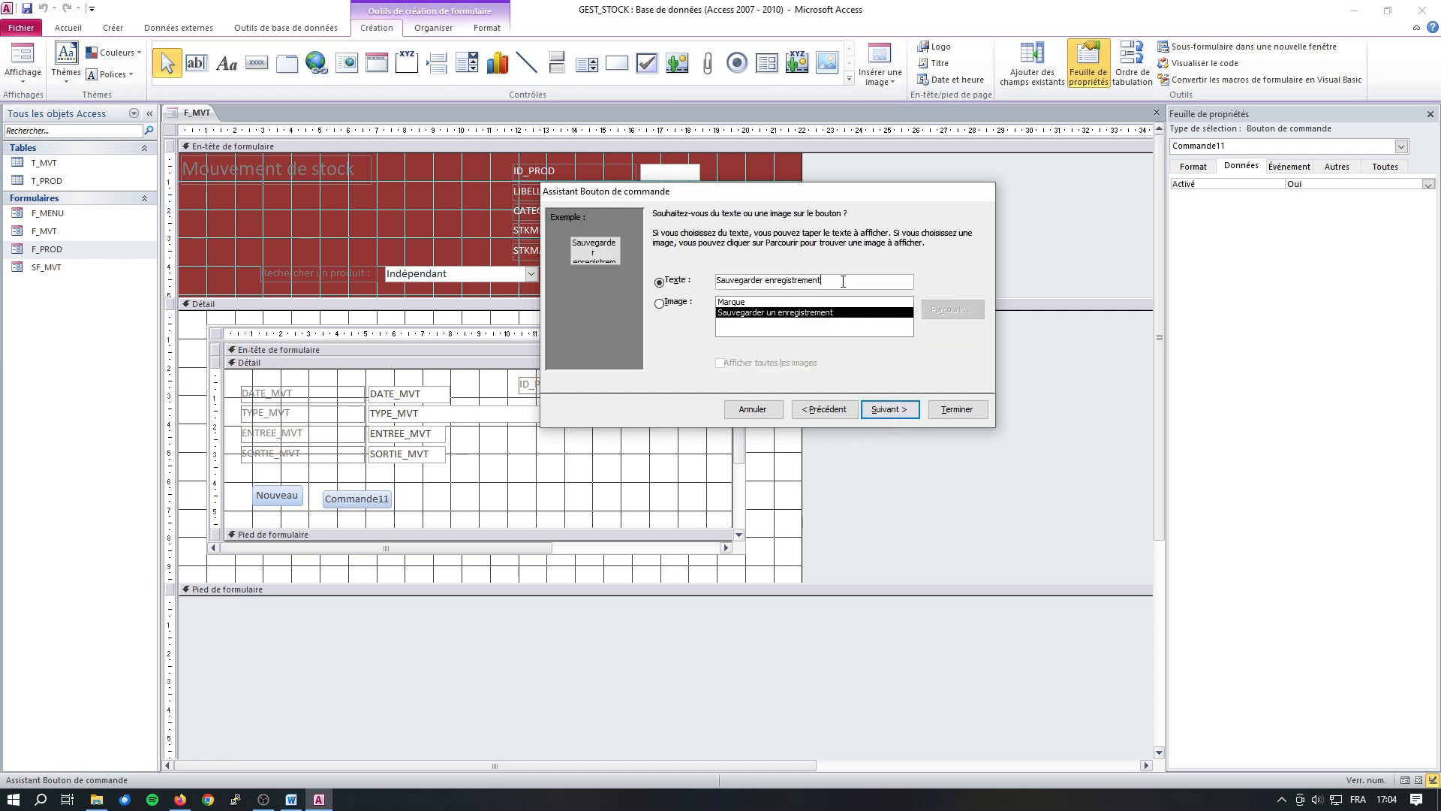
{"action": "key", "text": "BackSpace"}
{"action": "key", "text": "BackSpace"}
{"action": "key", "text": "BackSpace"}
{"action": "key", "text": "BackSpace"}
{"action": "key", "text": "BackSpace"}
{"action": "key", "text": "BackSpace"}
{"action": "key", "text": "BackSpace"}
{"action": "key", "text": "BackSpace"}
{"action": "key", "text": "BackSpace"}
{"action": "key", "text": "BackSpace"}
{"action": "key", "text": "BackSpace"}
{"action": "key", "text": "BackSpace"}
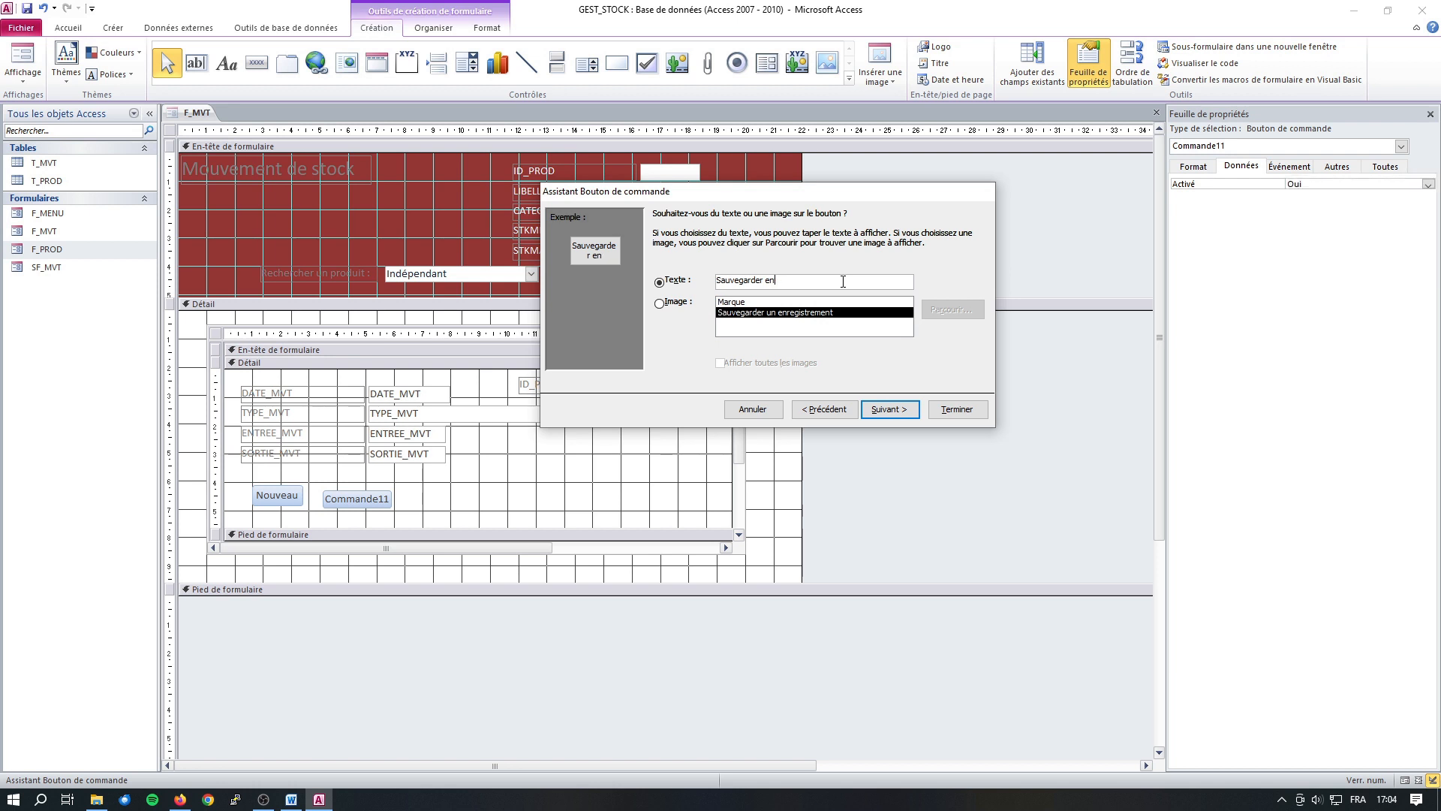
{"action": "left_click", "coordinate": [900, 415]}
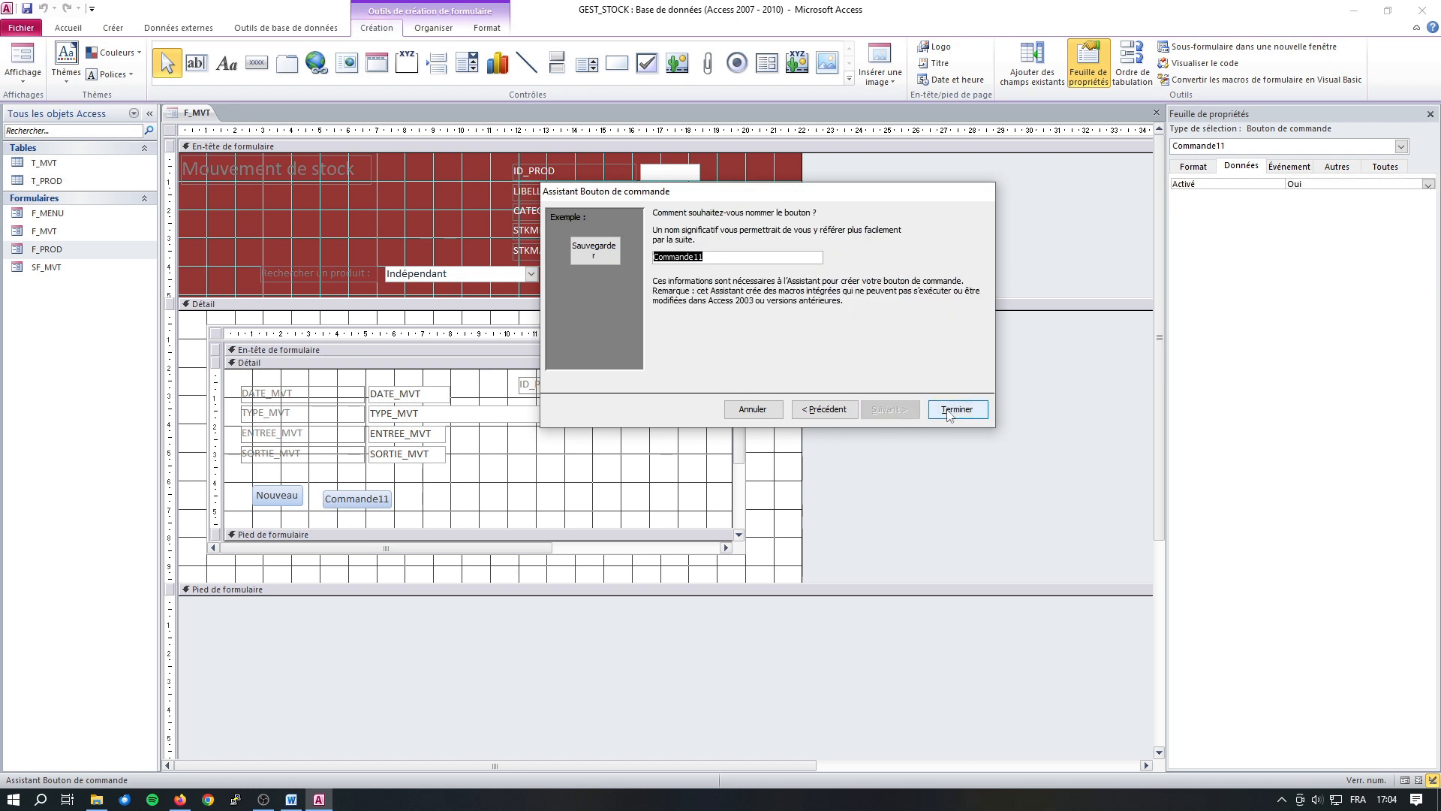
{"action": "key", "text": "Return"}
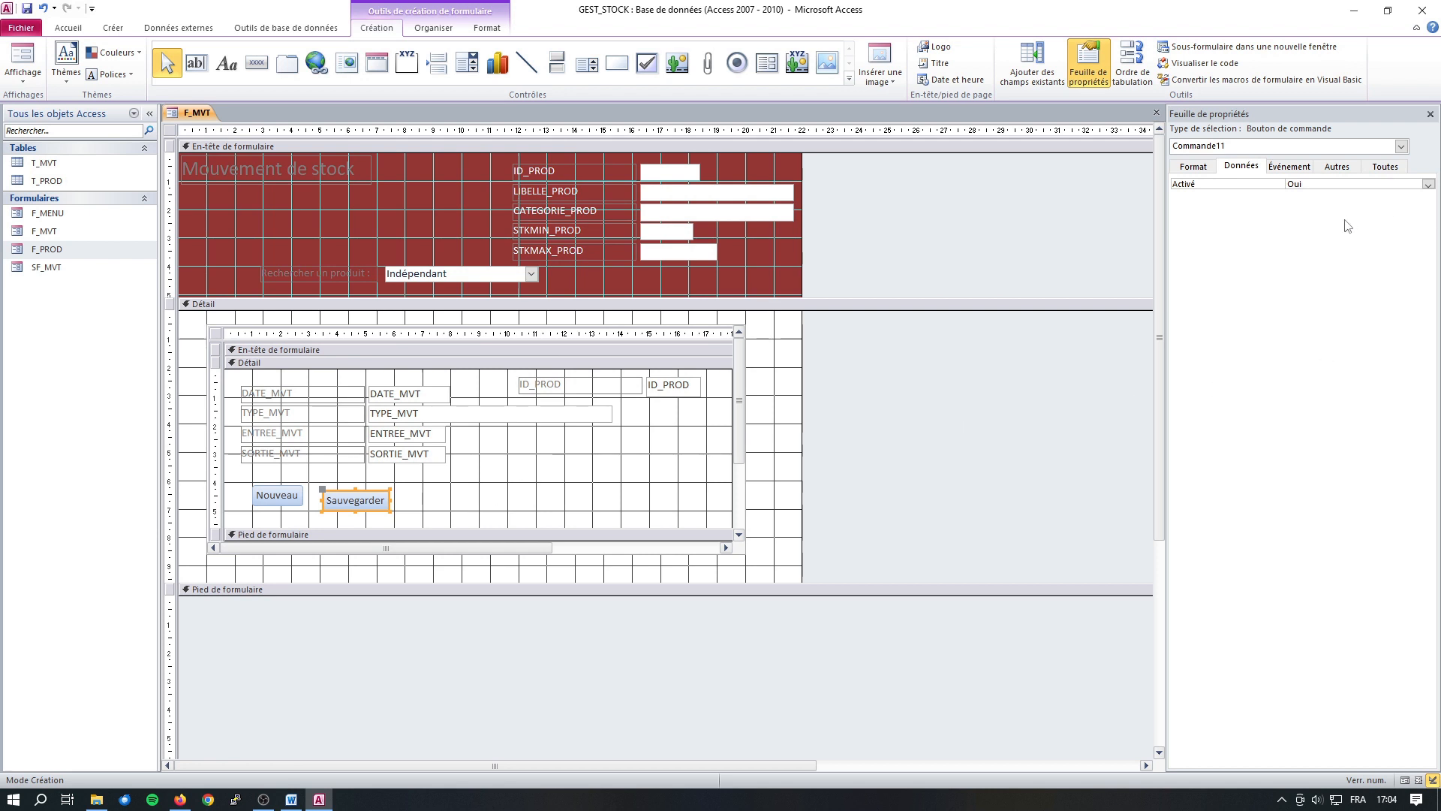
Add an AtteindreEnregistrement action with Enregistrement set to Nouveau at the end of the Sauvegarder button's Sur clic macro
{"action": "left_click", "coordinate": [1288, 166]}
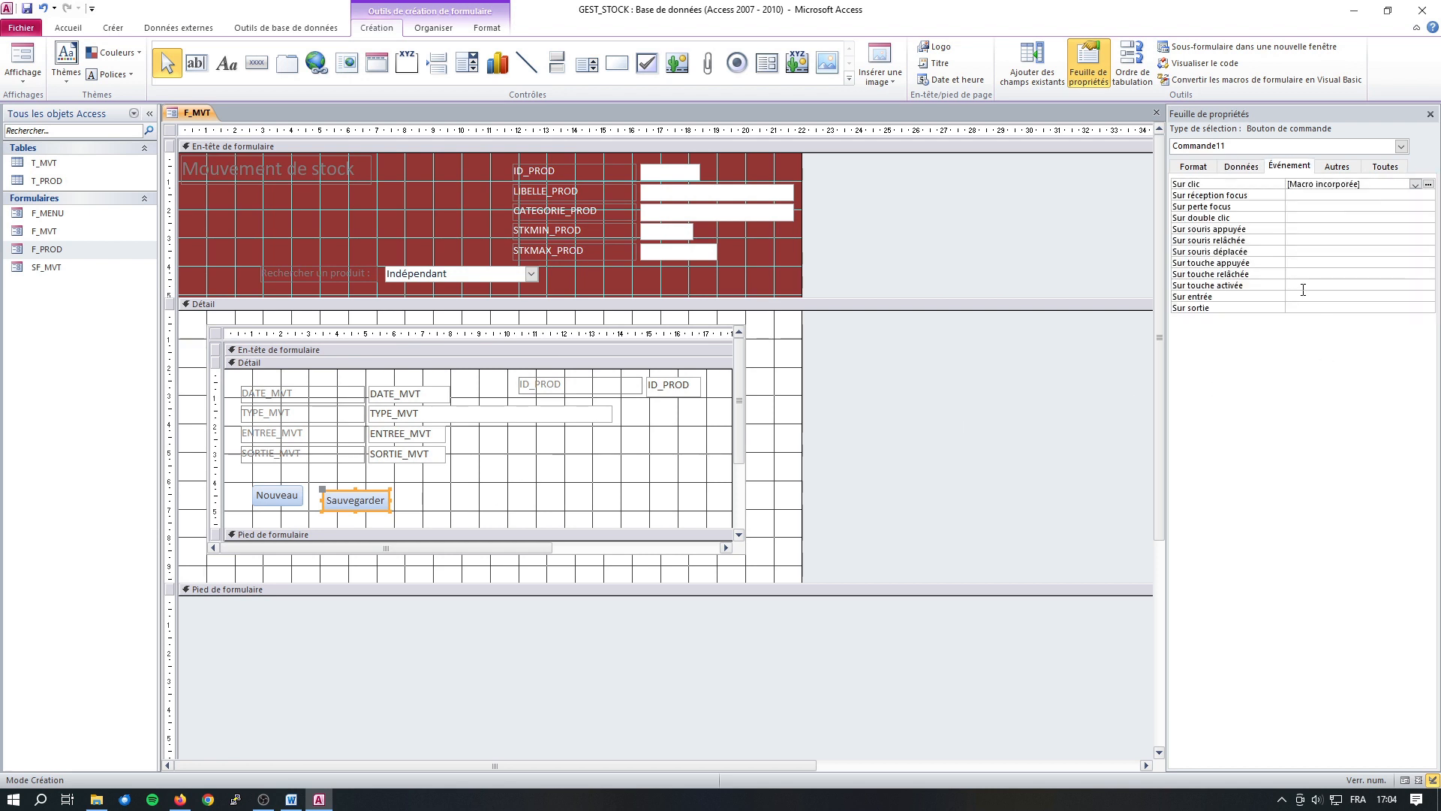
{"action": "left_click", "coordinate": [1428, 185]}
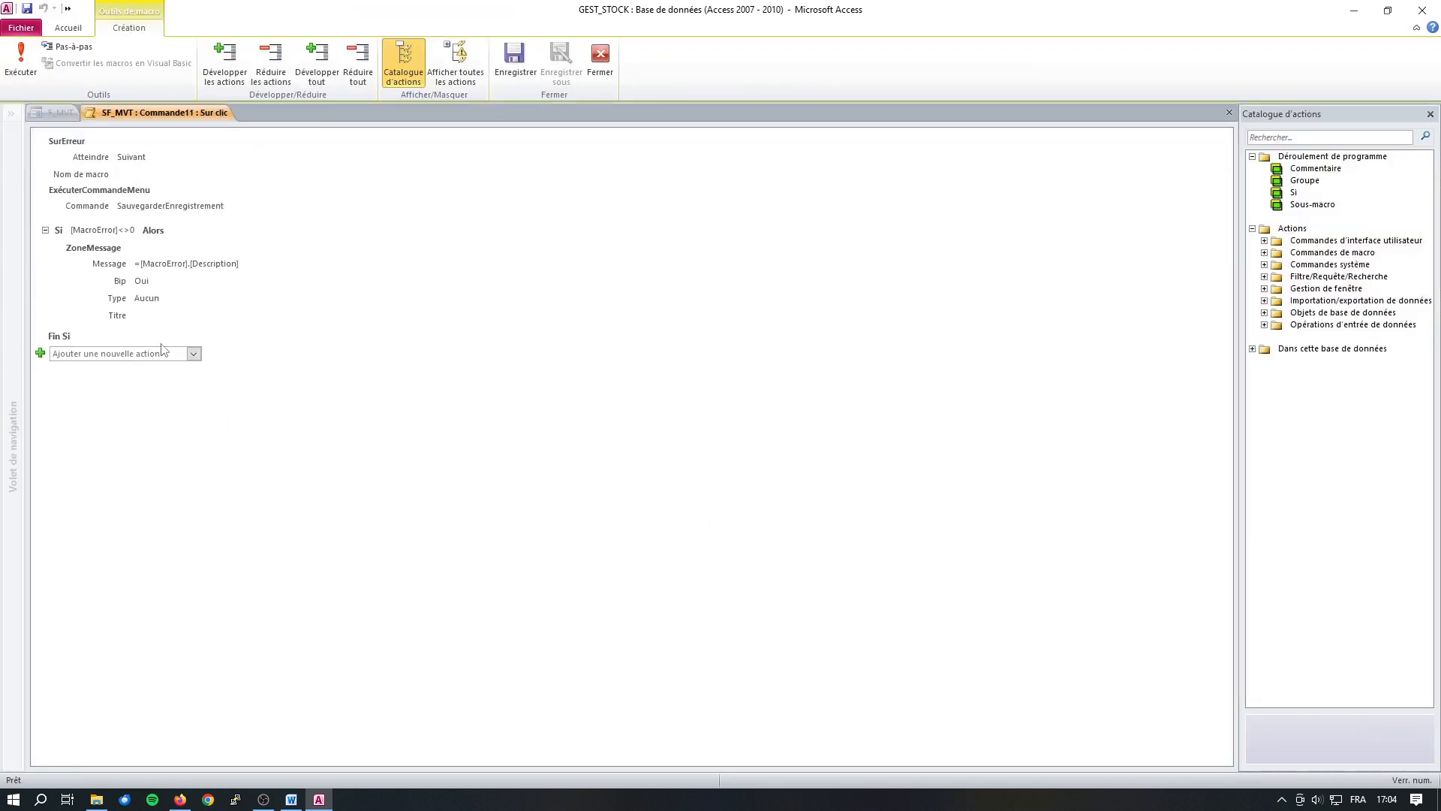
{"action": "left_click", "coordinate": [193, 355]}
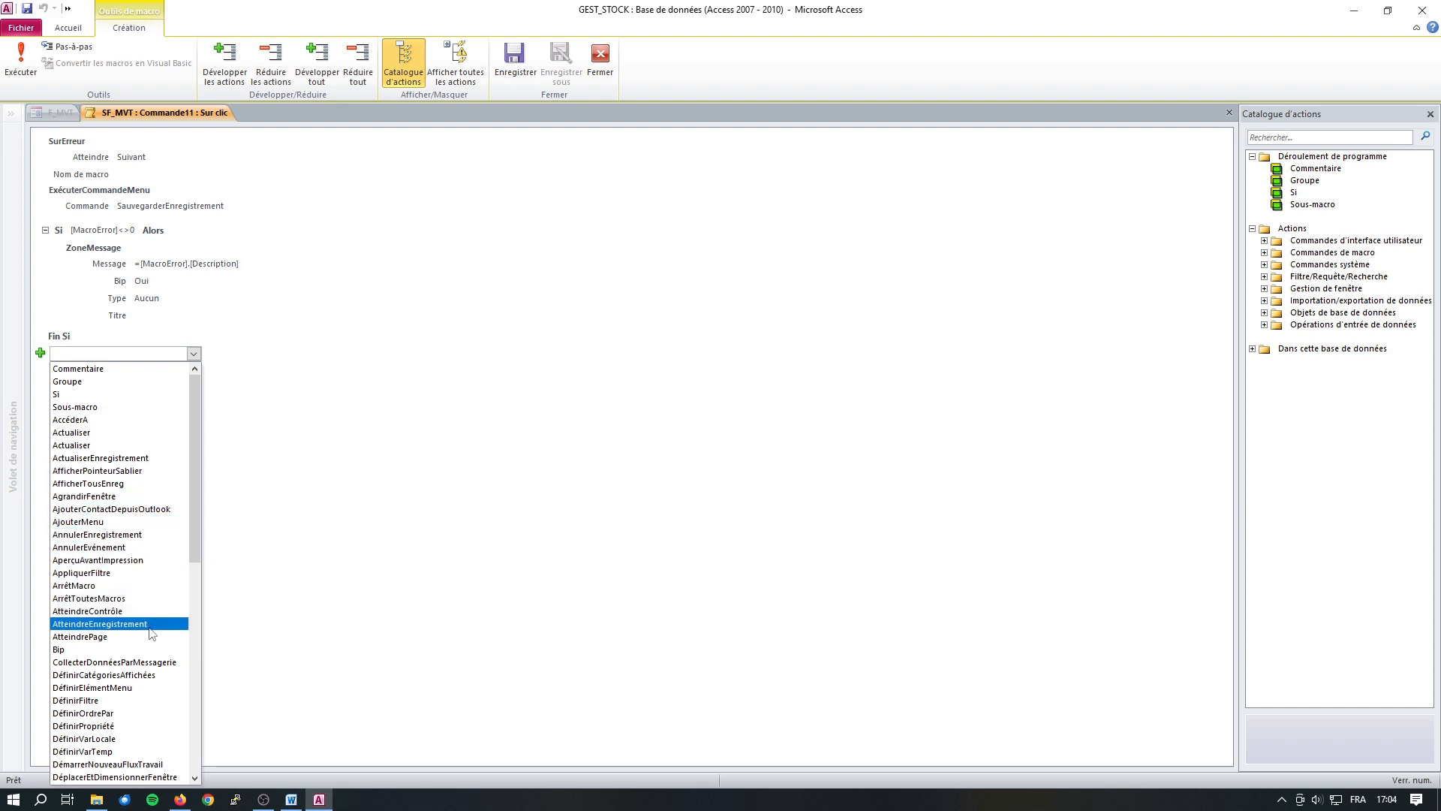
{"action": "left_click", "coordinate": [112, 624]}
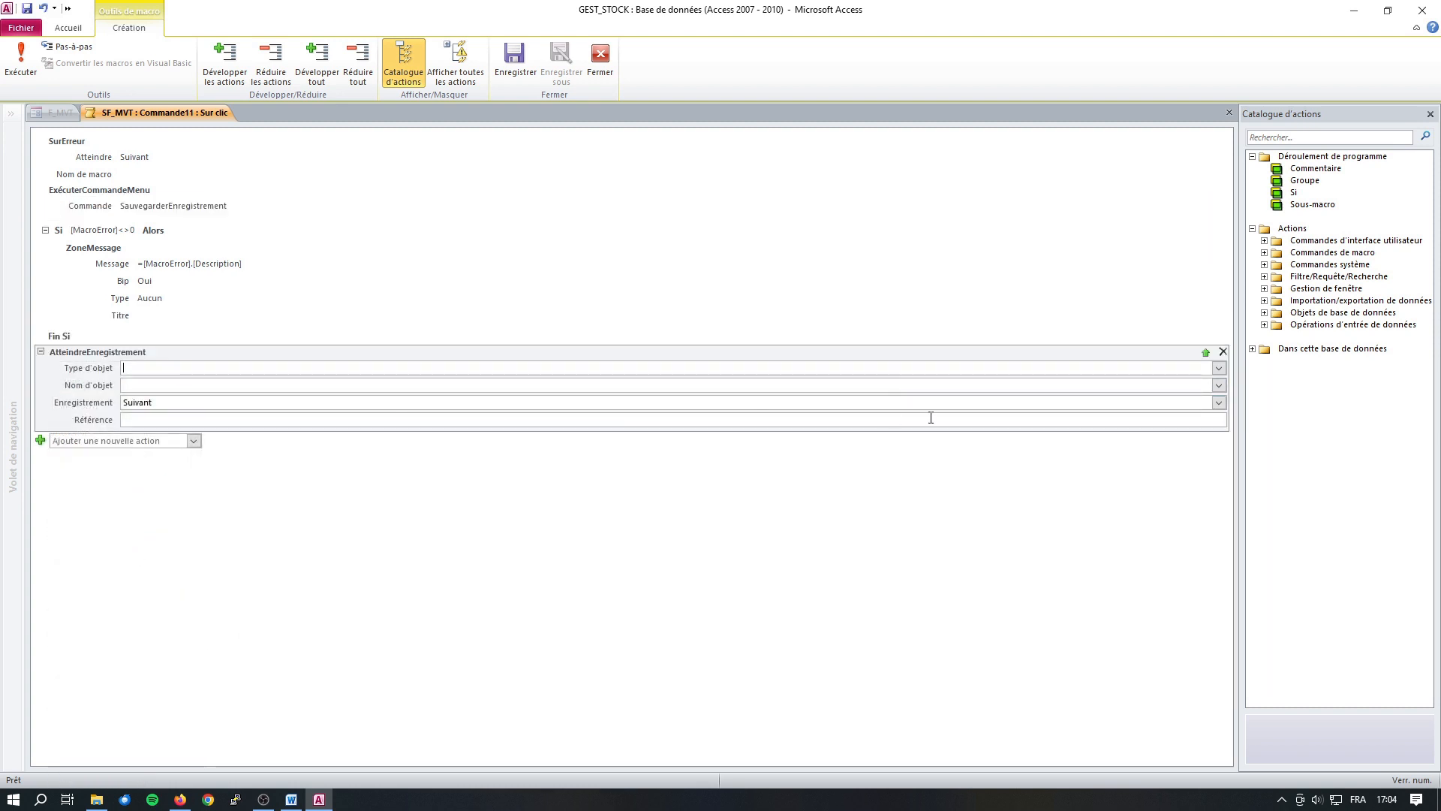
{"action": "left_click", "coordinate": [1219, 403]}
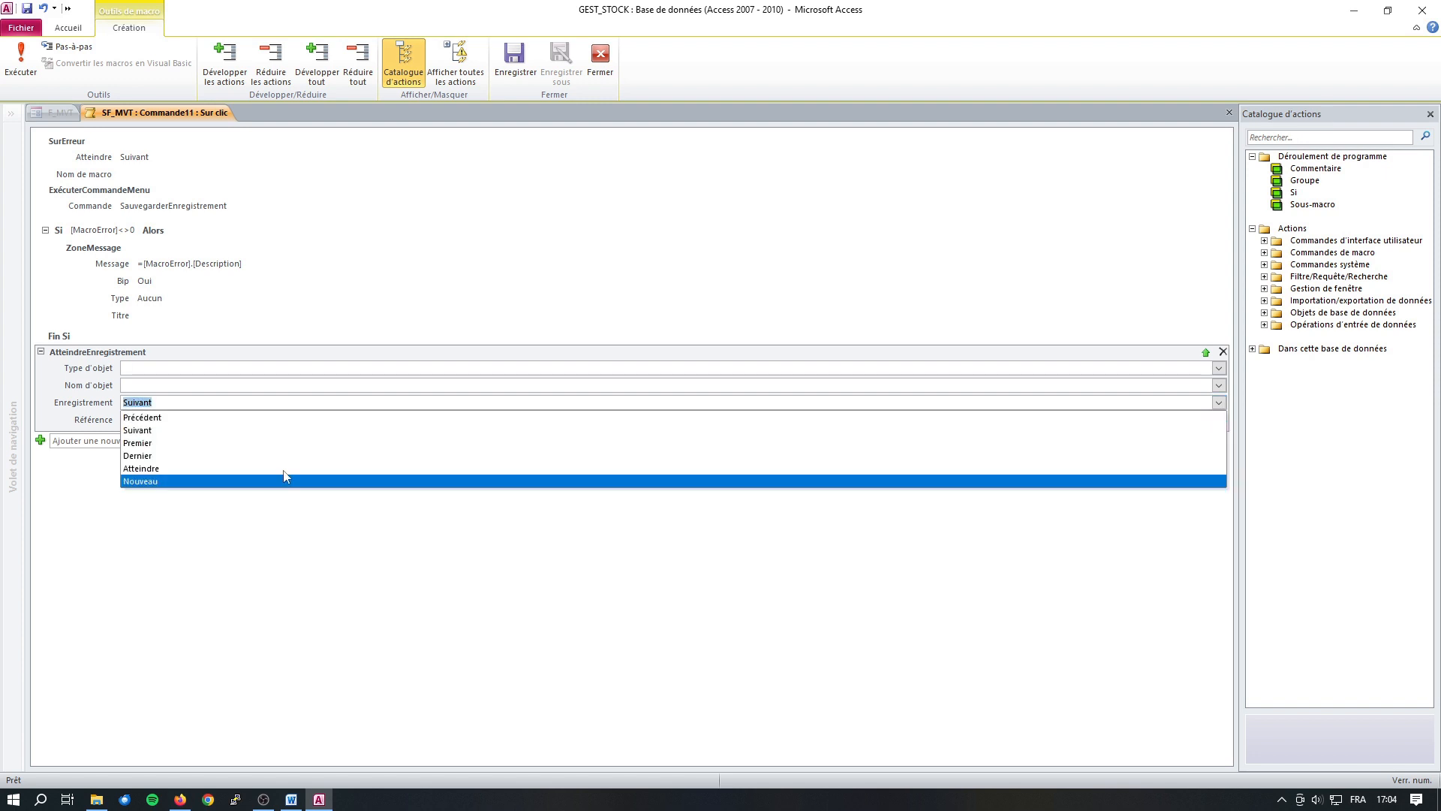
{"action": "left_click", "coordinate": [166, 482]}
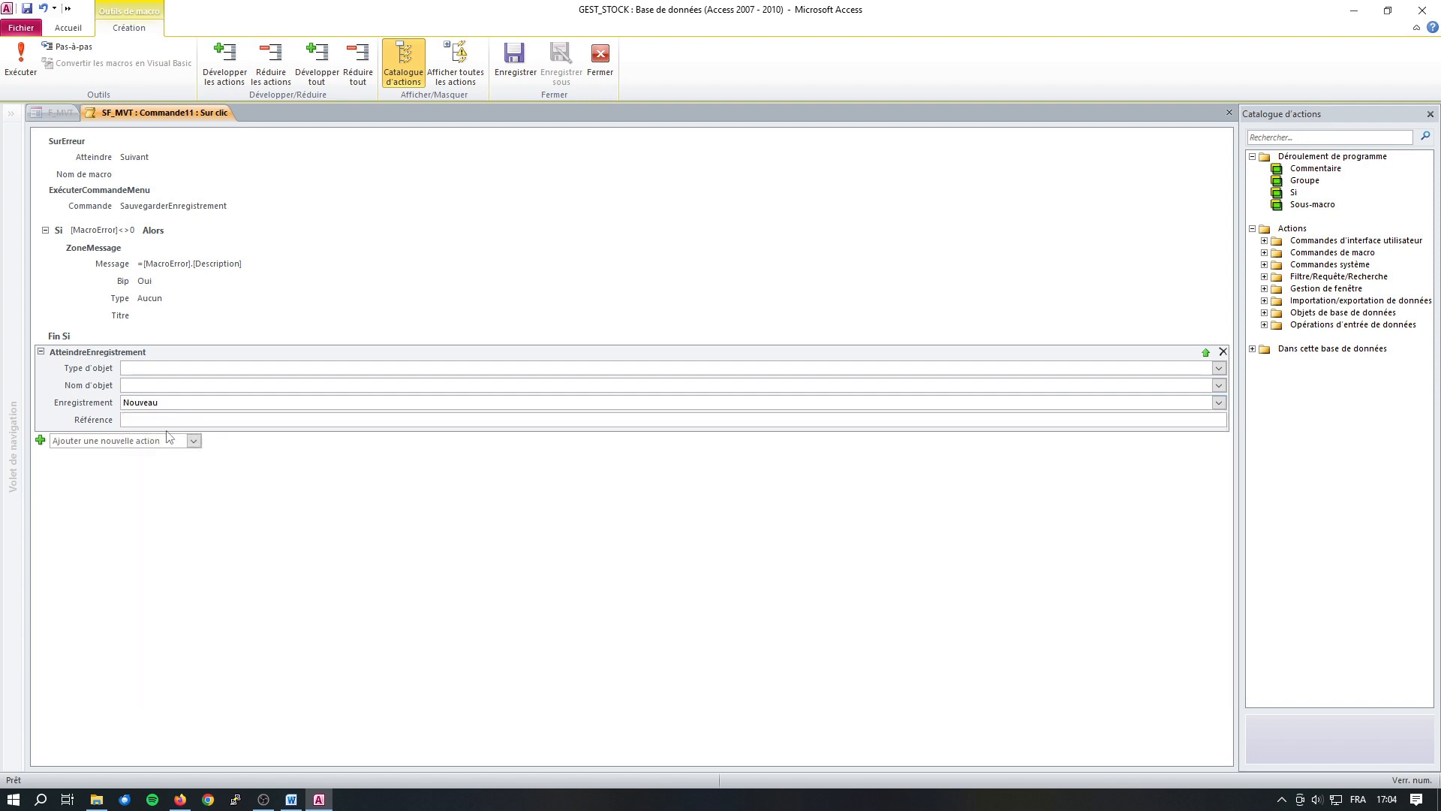
Add a ZoneMessage action with the message "Mouvement sauvegardé" after AtteindreEnregistrement, and save and close the macro
{"action": "left_click", "coordinate": [193, 441]}
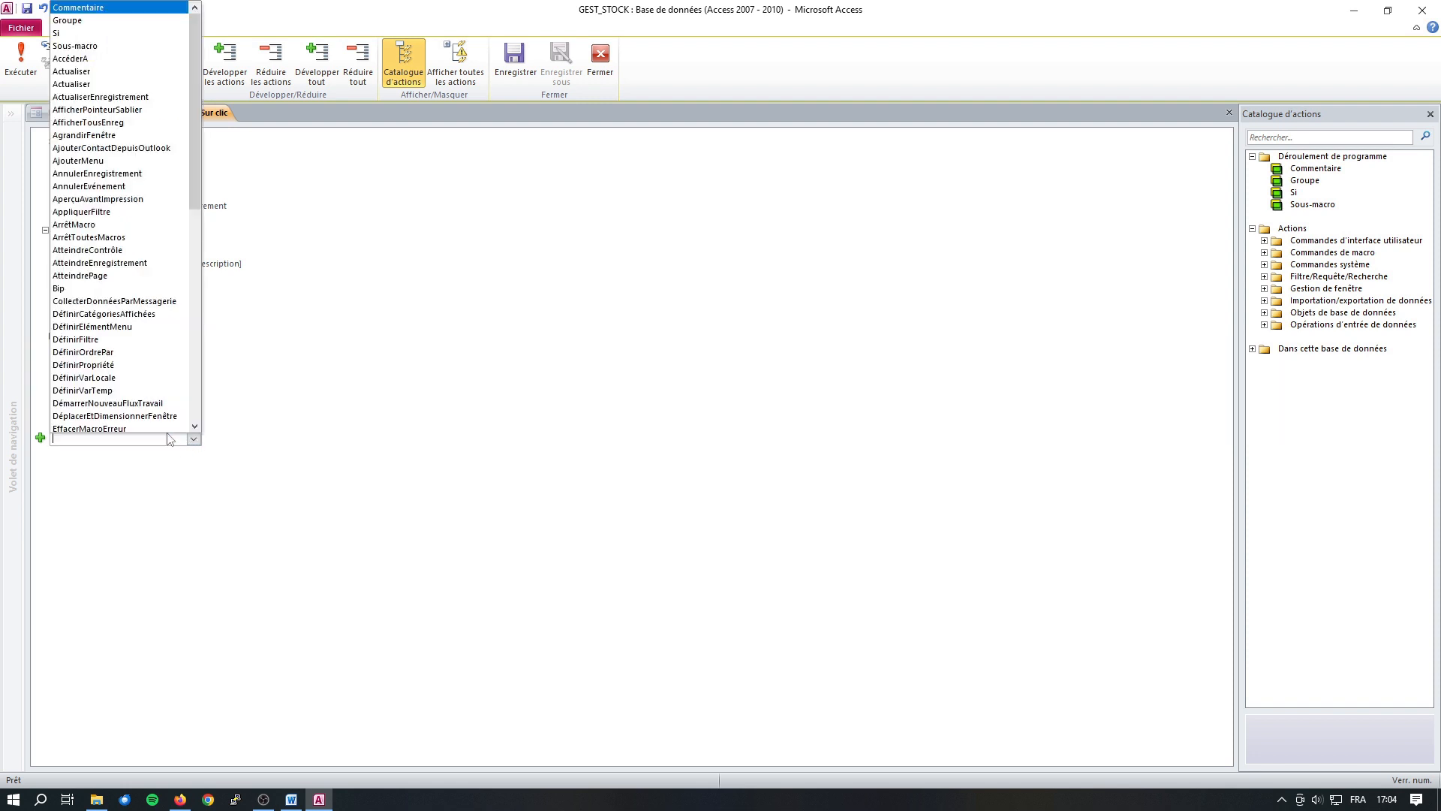
{"action": "scroll", "coordinate": [112, 361], "scroll_direction": "down", "scroll_amount": 10}
{"action": "left_click", "coordinate": [106, 427]}
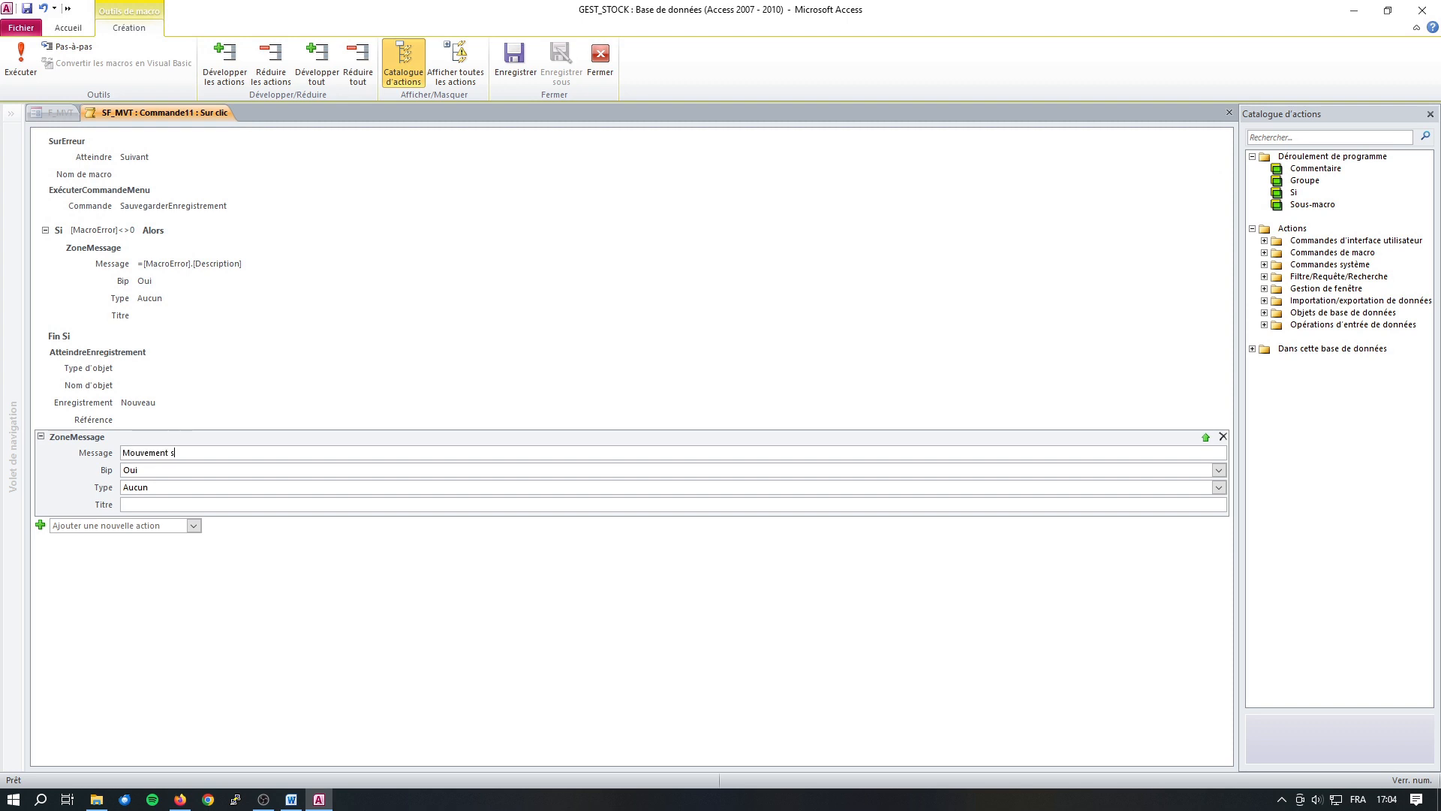
{"action": "type", "text": "Mouvement sauvegardé"}
{"action": "left_click", "coordinate": [515, 64]}
{"action": "right_click", "coordinate": [130, 111]}
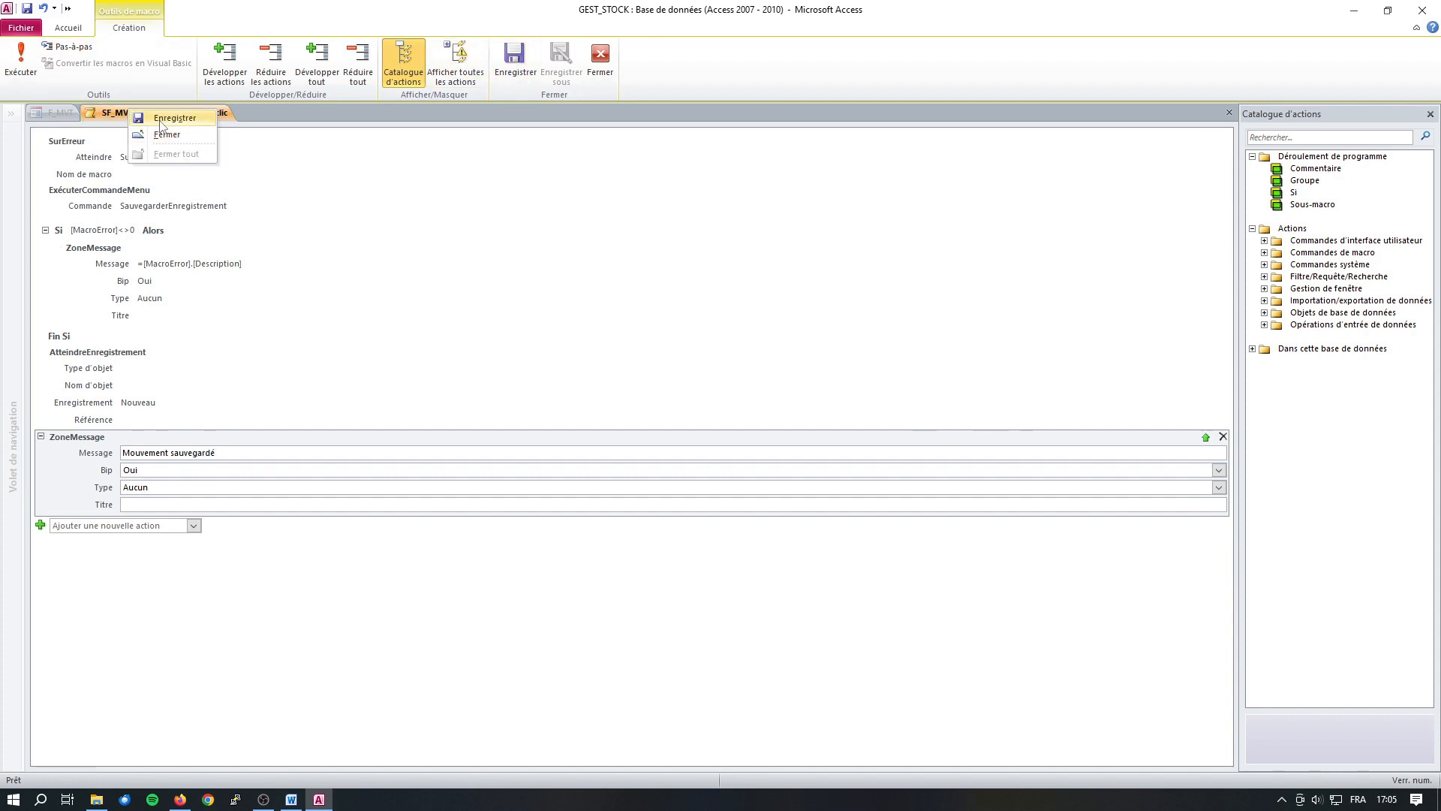
{"action": "left_click", "coordinate": [162, 118]}
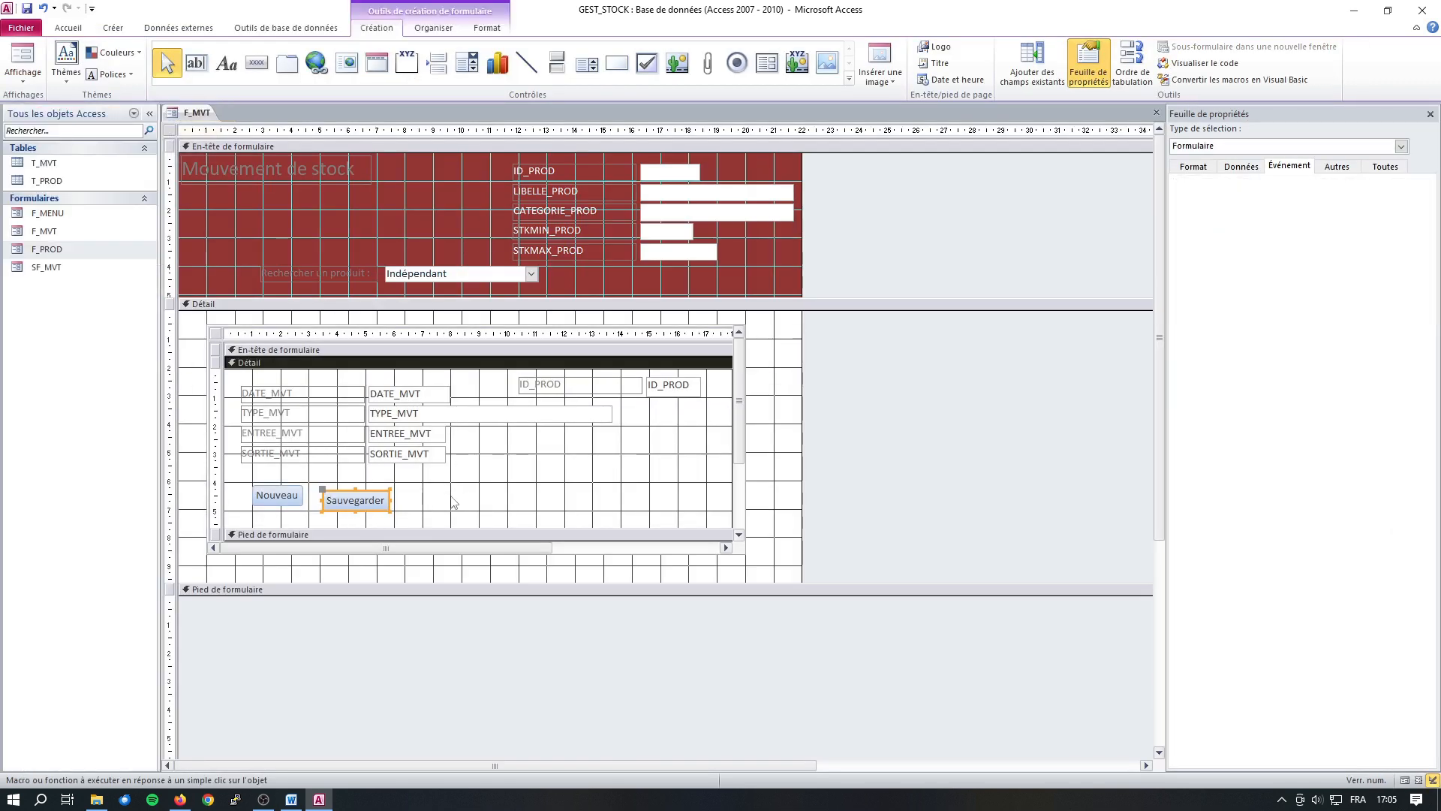
Draw a third command button beside Sauvegarder in the subform and assign it the record operation Annuler un enregistrement
{"action": "left_click", "coordinate": [454, 502]}
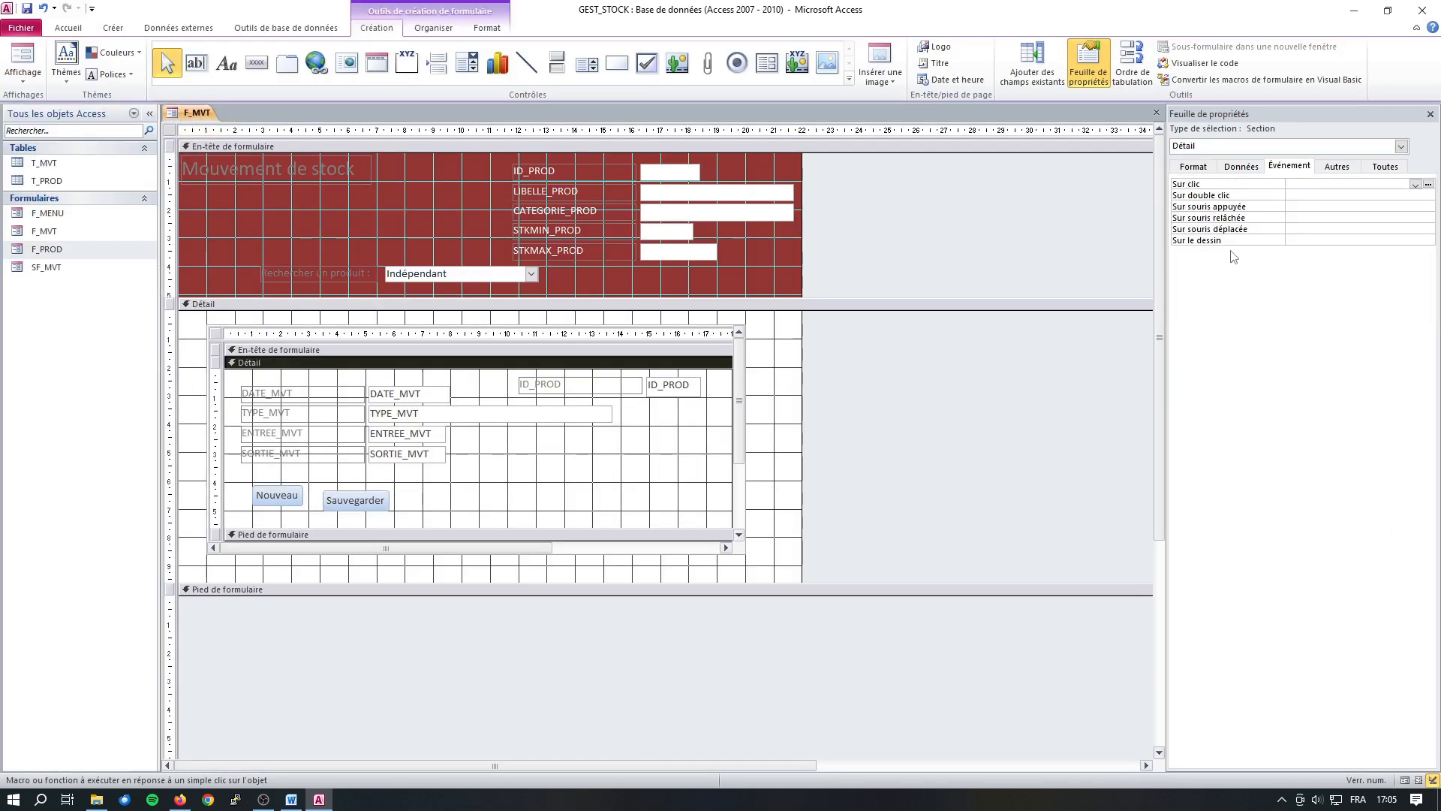
{"action": "left_click", "coordinate": [257, 63]}
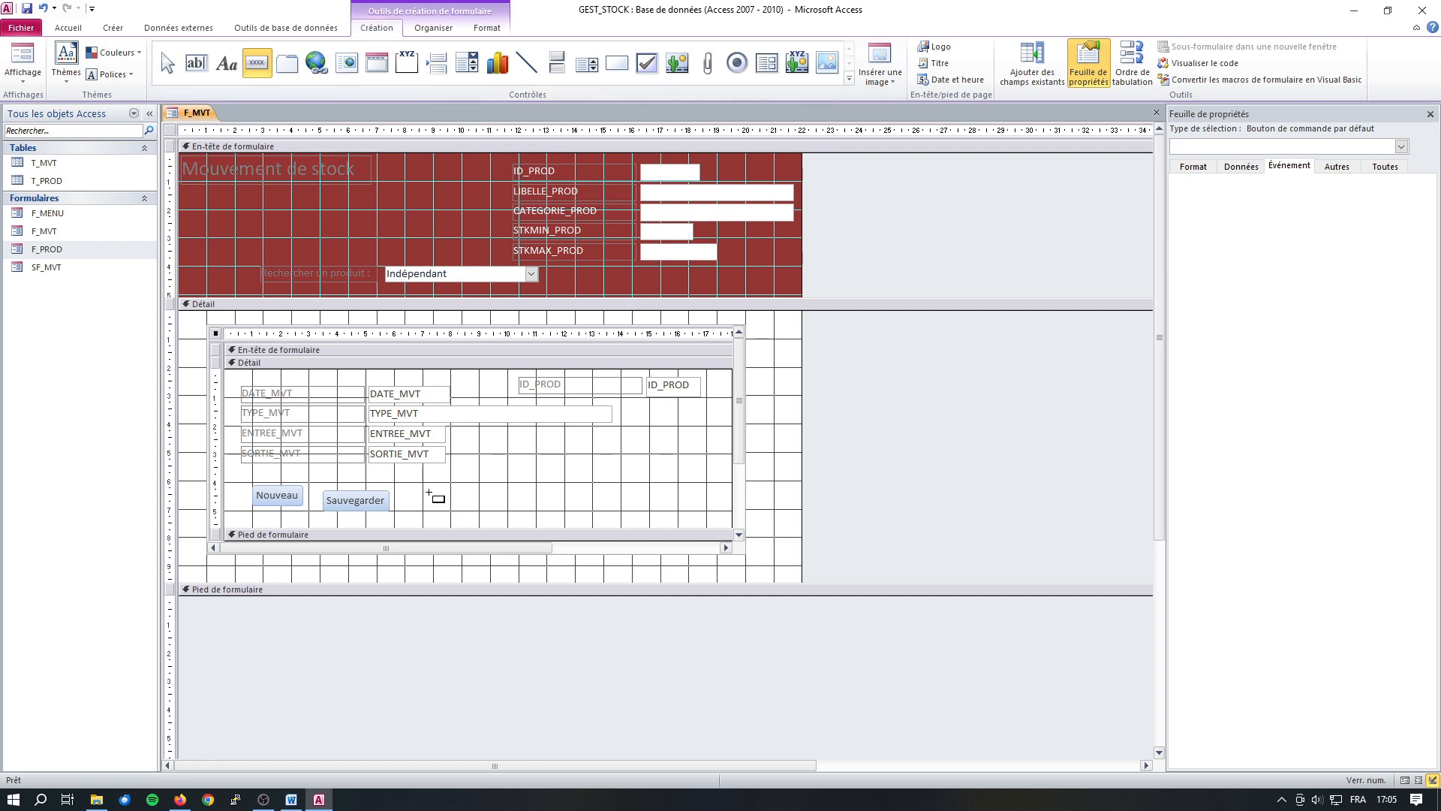
{"action": "left_click_drag", "start_coordinate": [408, 490], "coordinate": [491, 509]}
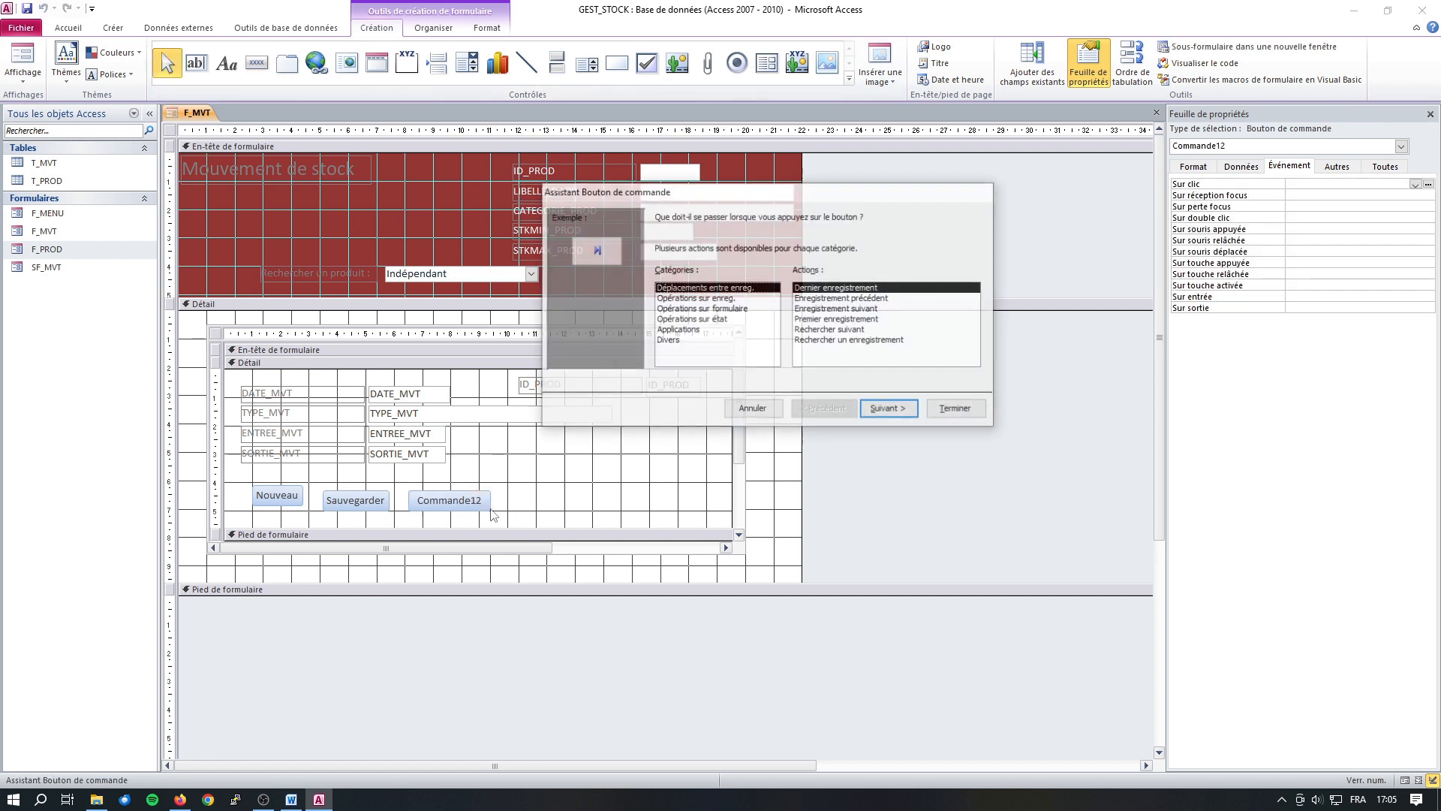
{"action": "left_click", "coordinate": [690, 299]}
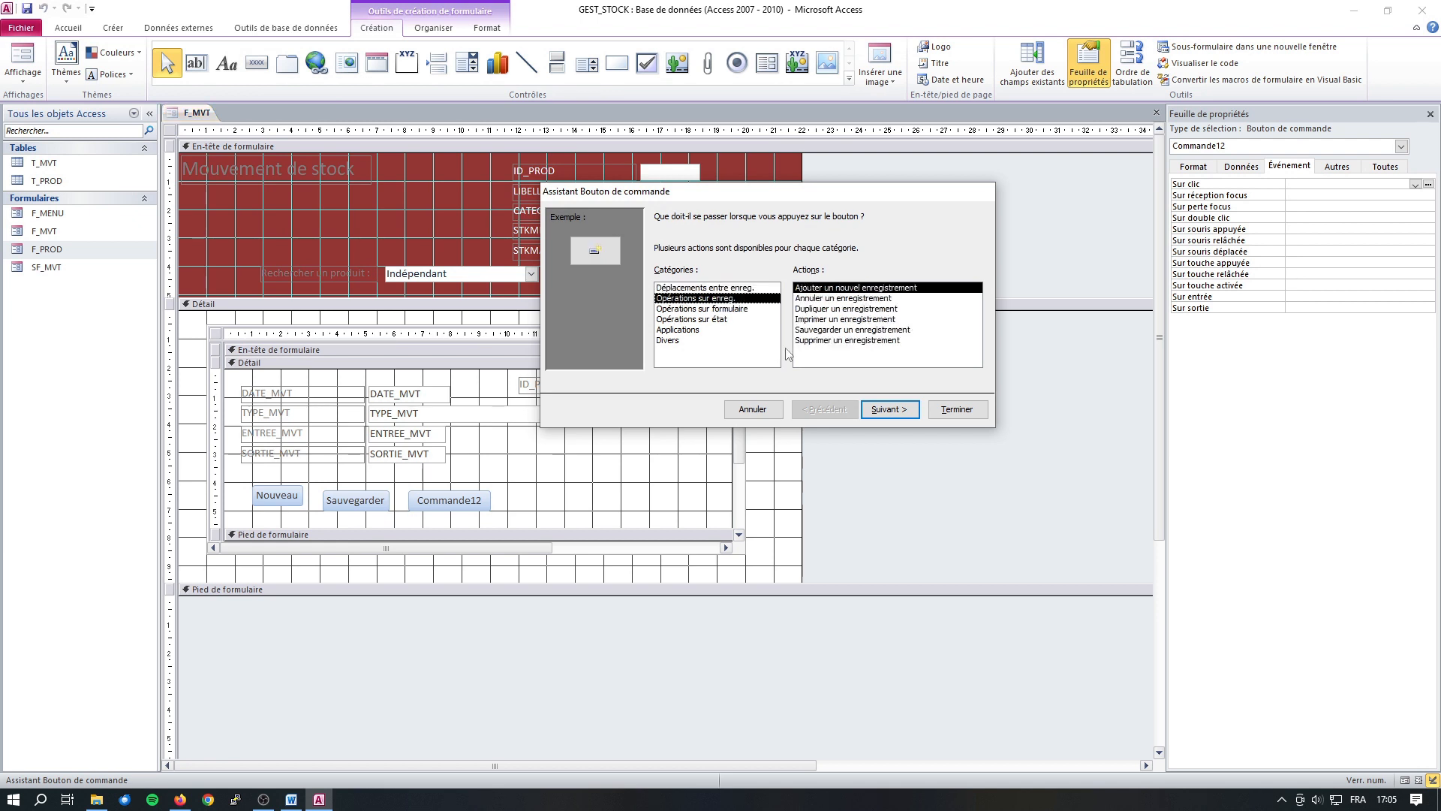
{"action": "left_click", "coordinate": [818, 299]}
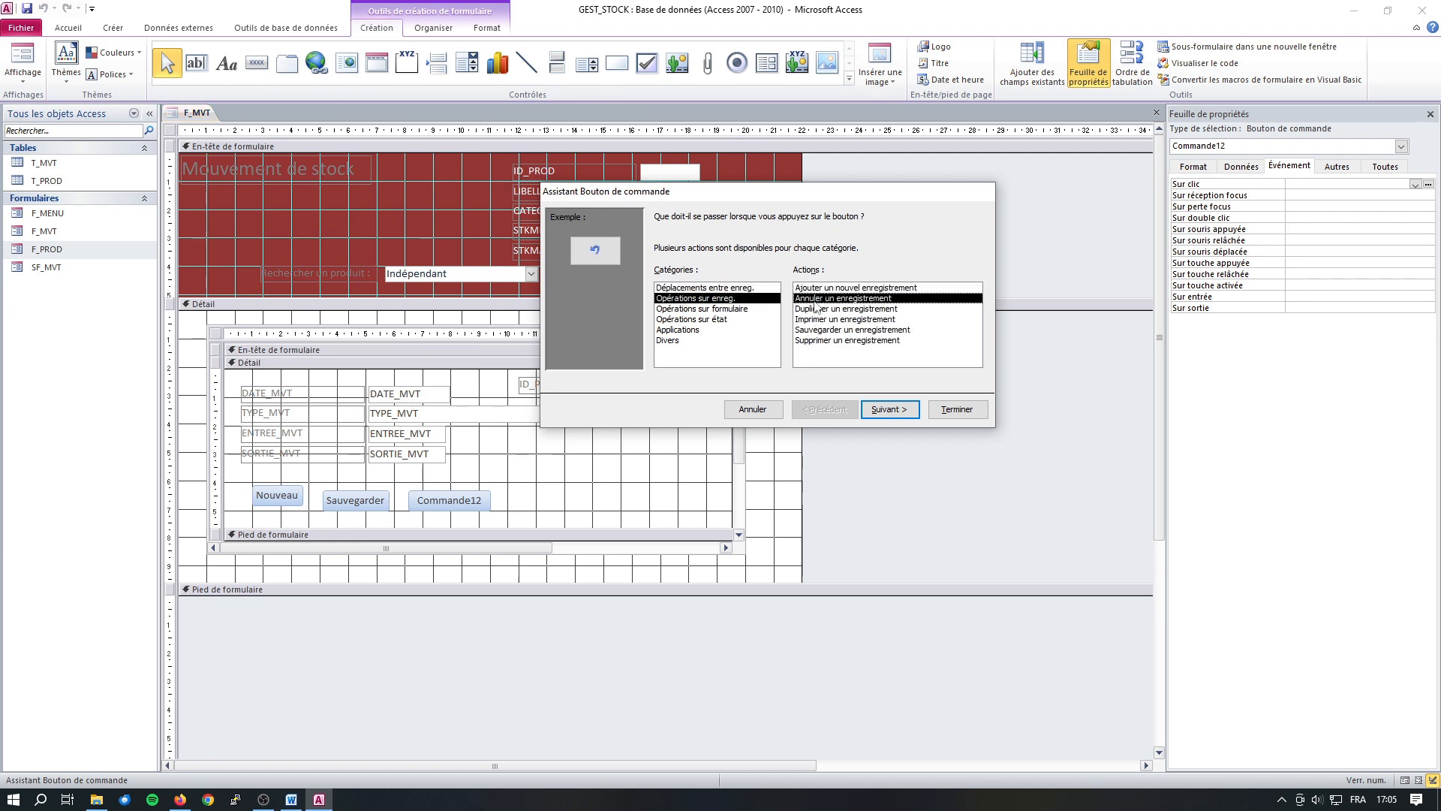
{"action": "left_click", "coordinate": [890, 409]}
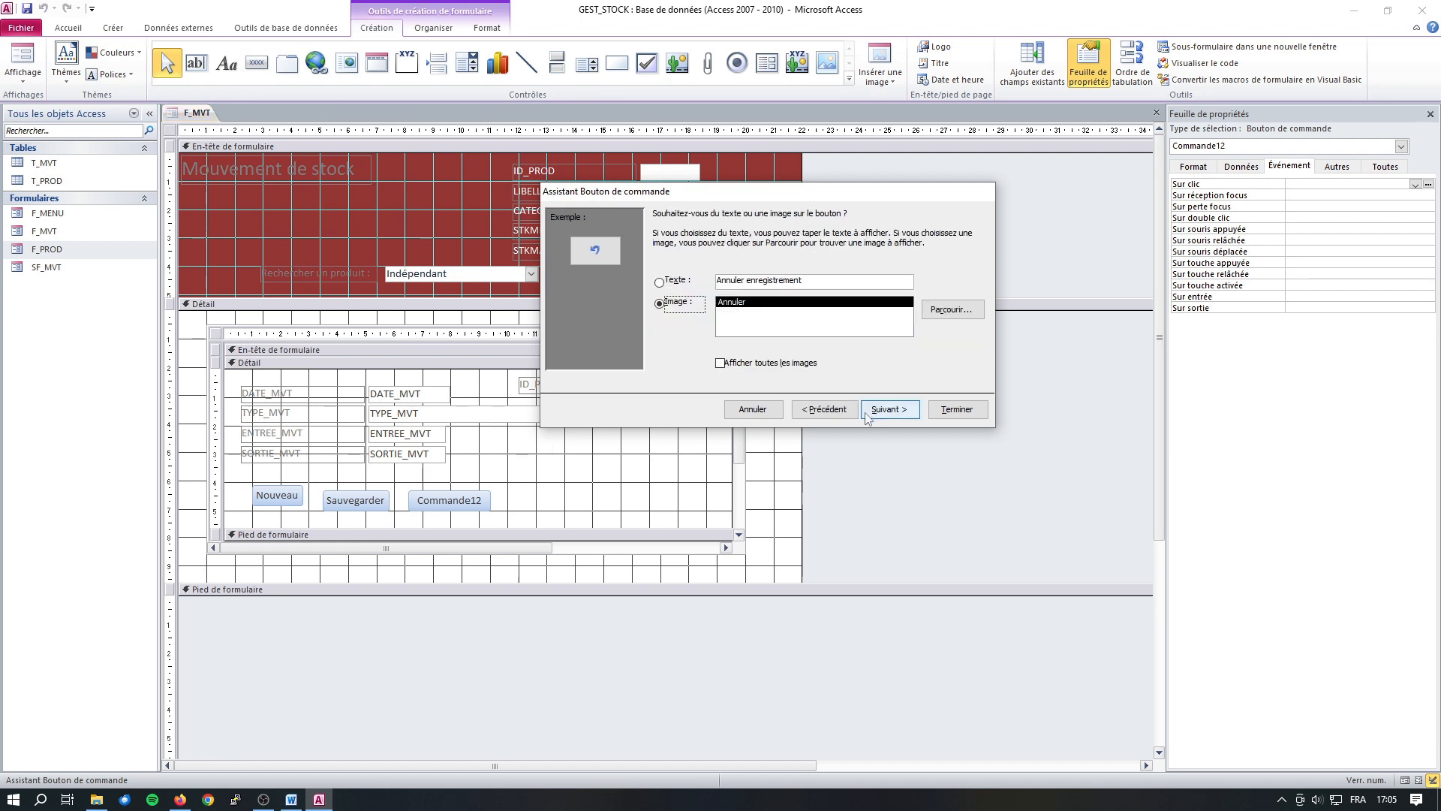
Shorten the cancel button's text caption to Annuler and finish the wizard with the default button name
{"action": "left_click", "coordinate": [804, 282]}
{"action": "key", "text": "BackSpace"}
{"action": "key", "text": "BackSpace"}
{"action": "key", "text": "BackSpace"}
{"action": "key", "text": "BackSpace"}
{"action": "key", "text": "BackSpace"}
{"action": "key", "text": "BackSpace"}
{"action": "key", "text": "BackSpace"}
{"action": "key", "text": "BackSpace"}
{"action": "key", "text": "BackSpace"}
{"action": "key", "text": "BackSpace"}
{"action": "key", "text": "BackSpace"}
{"action": "key", "text": "BackSpace"}
{"action": "key", "text": "BackSpace"}
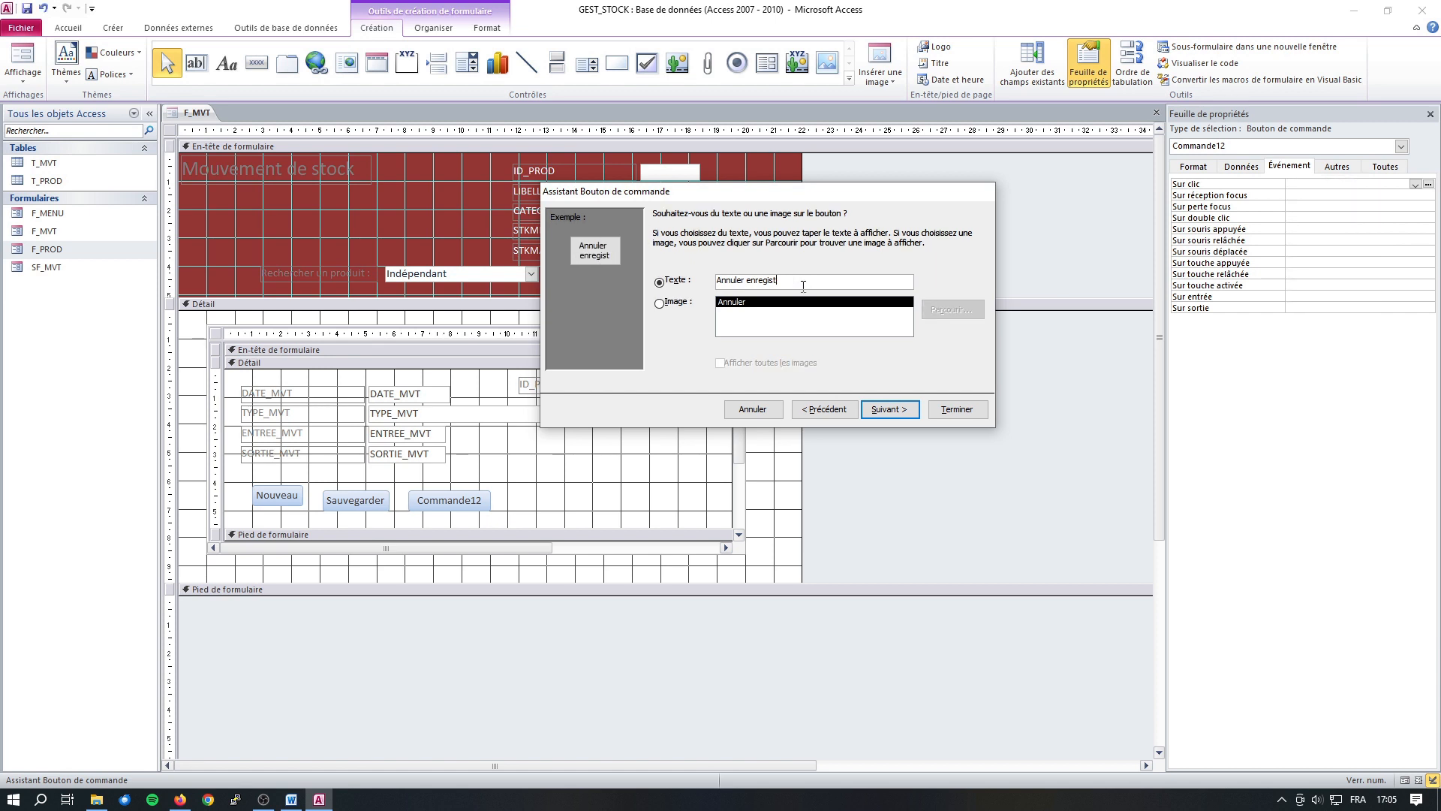
{"action": "key", "text": "BackSpace"}
{"action": "key", "text": "BackSpace"}
{"action": "type", "text": "r"}
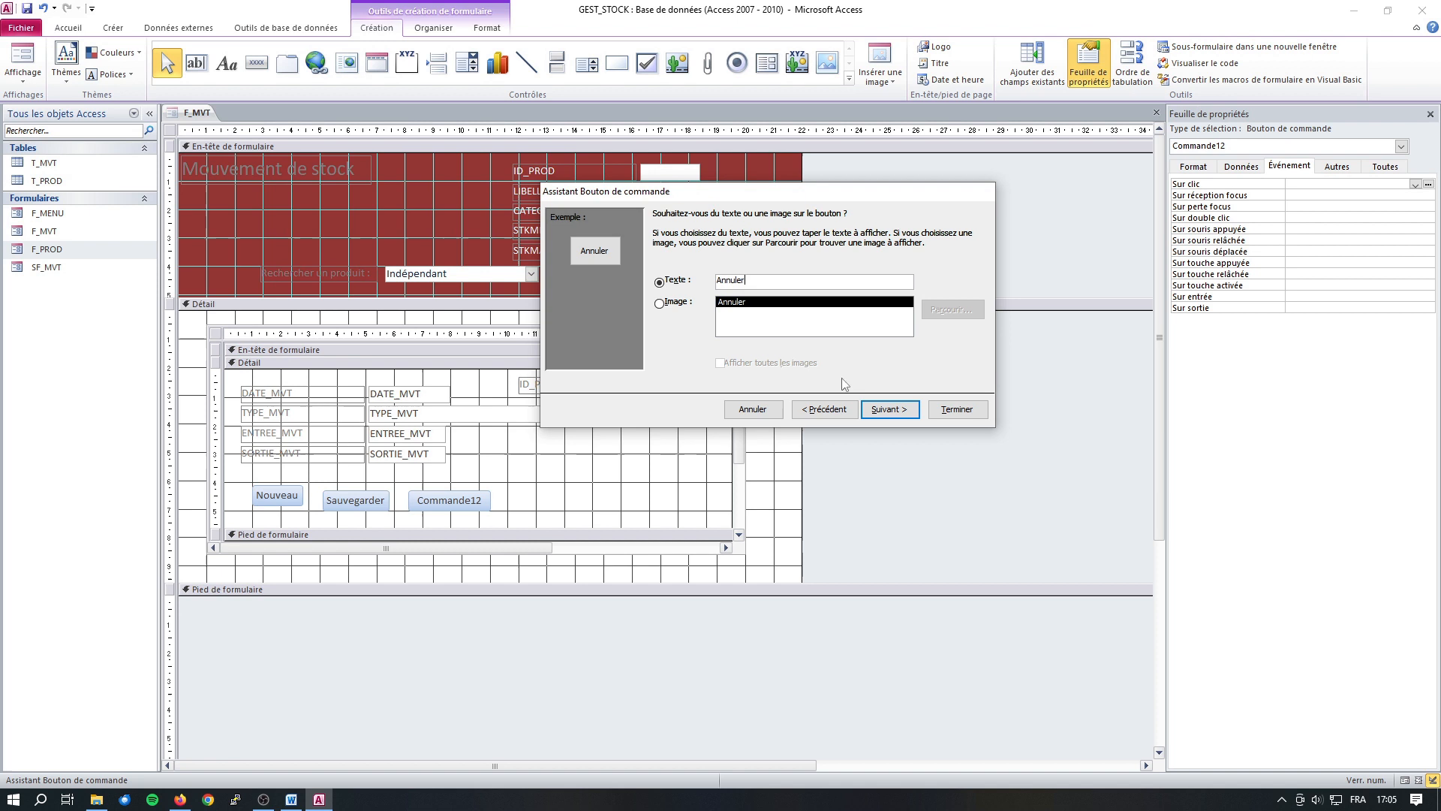
{"action": "left_click", "coordinate": [883, 407]}
{"action": "left_click", "coordinate": [958, 409]}
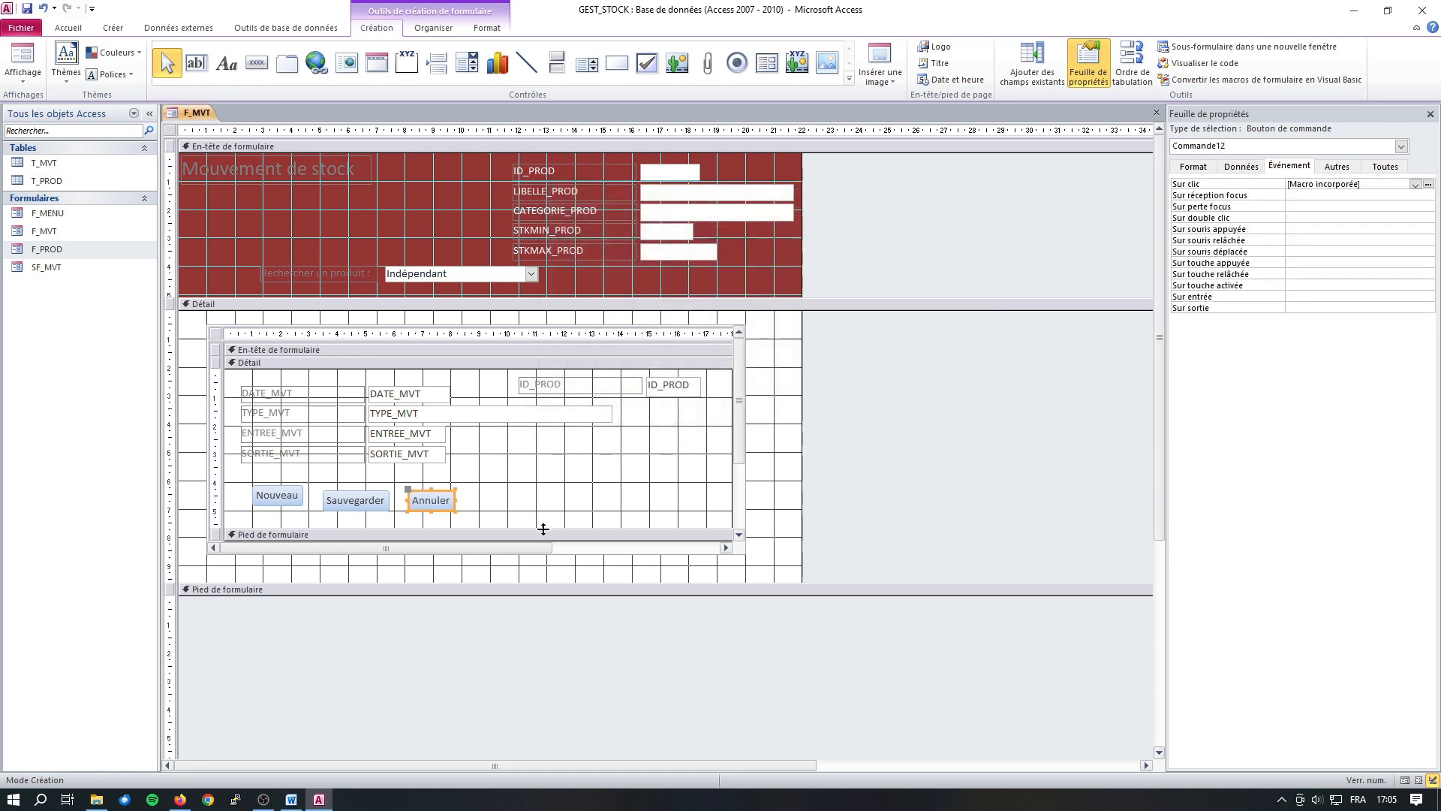
Draw a fourth command button beside Annuler and assign it the form operation Fermer un formulaire
{"action": "left_click", "coordinate": [533, 508]}
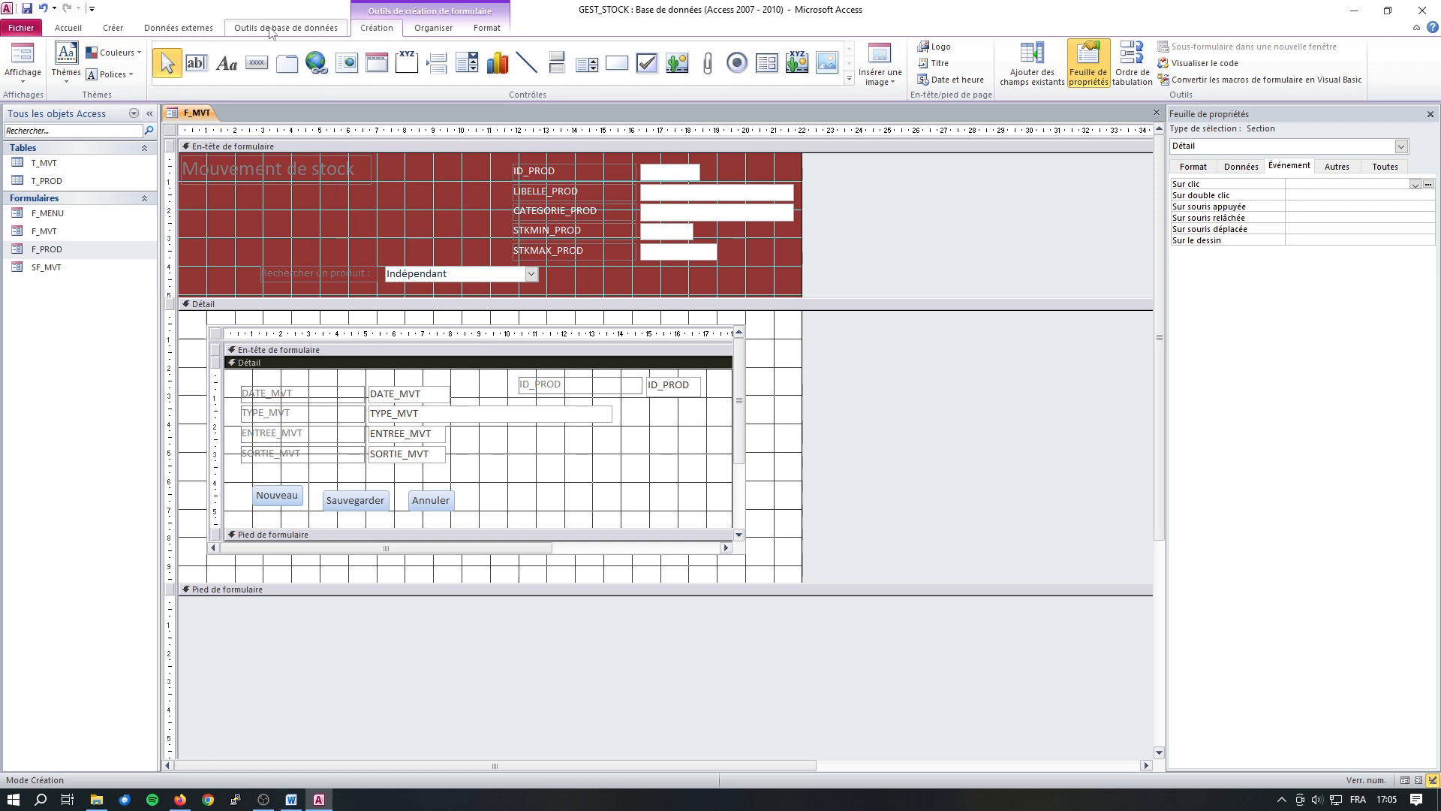
{"action": "left_click", "coordinate": [257, 63]}
{"action": "left_click_drag", "start_coordinate": [488, 496], "coordinate": [582, 514]}
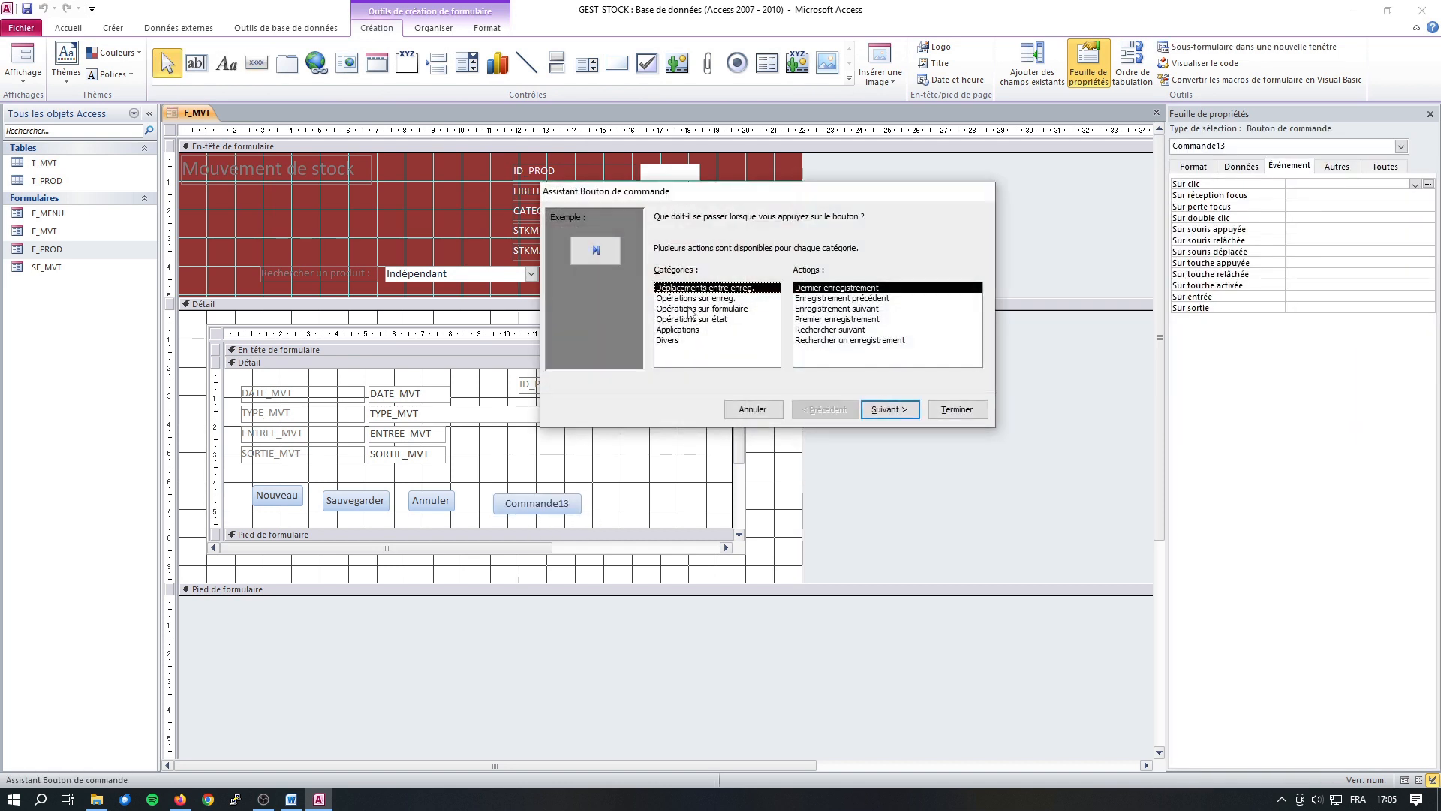
{"action": "left_click", "coordinate": [689, 309]}
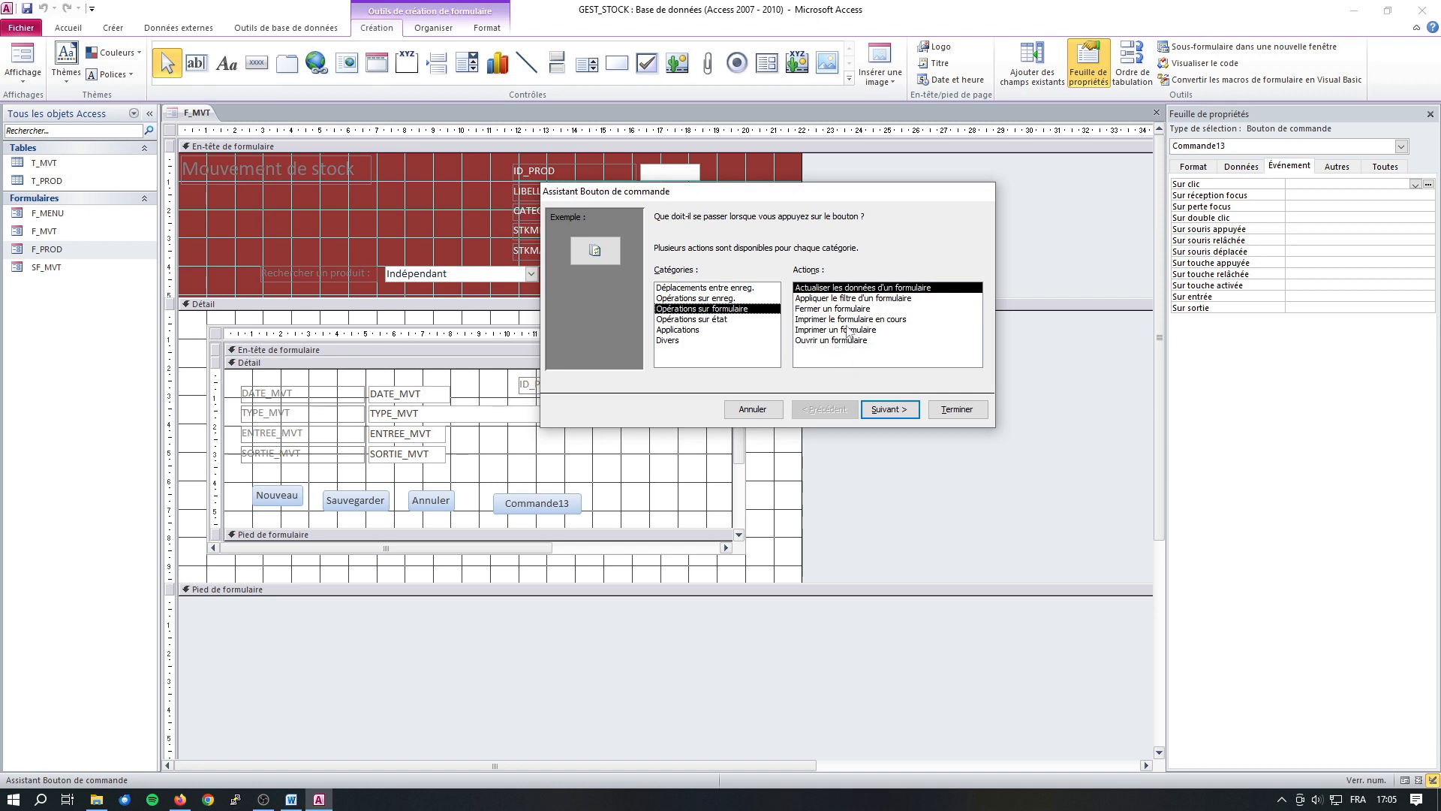
{"action": "left_click", "coordinate": [830, 309]}
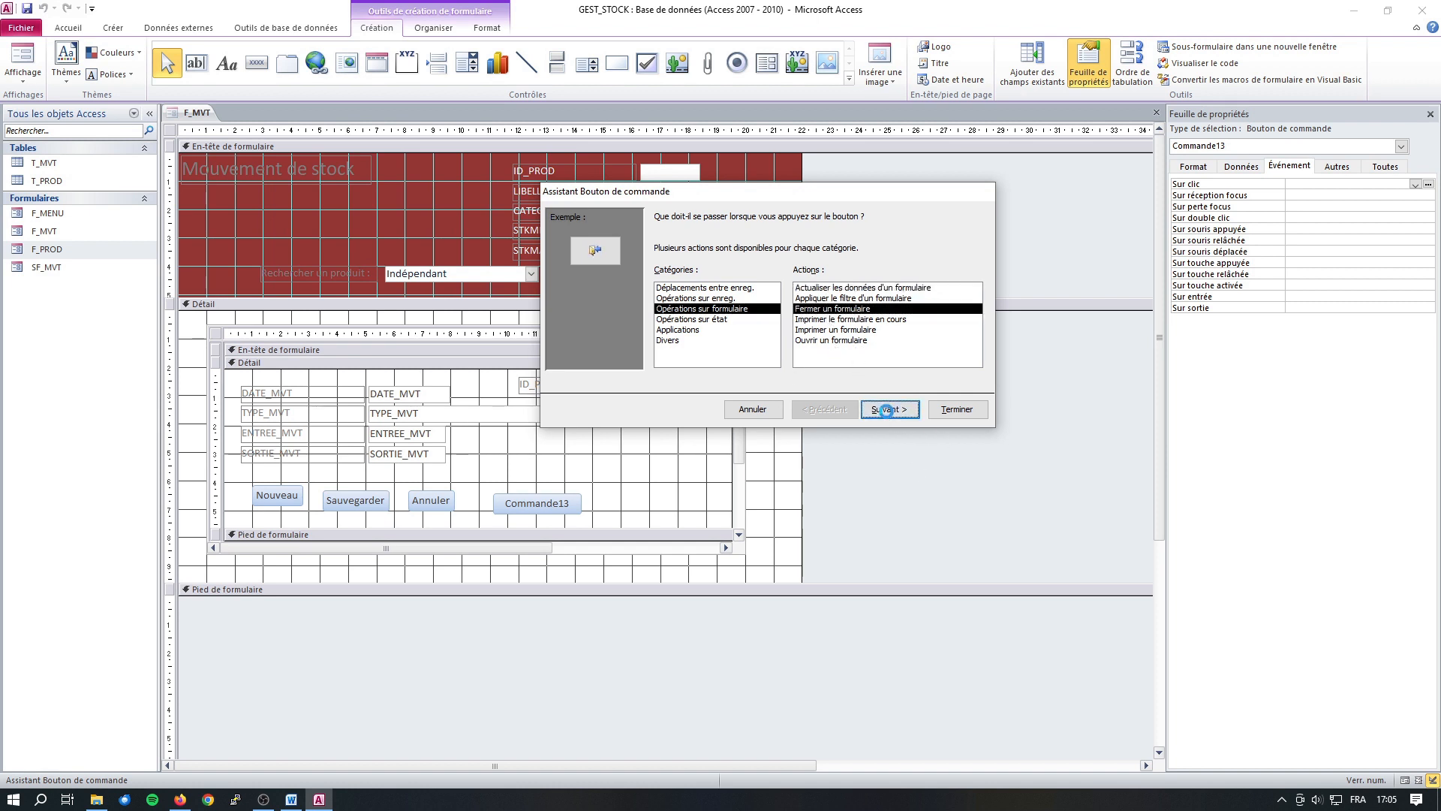
{"action": "left_click", "coordinate": [890, 409]}
Shorten the close button's text caption to Fermer and finish the wizard with the default button name
{"action": "left_click", "coordinate": [804, 287]}
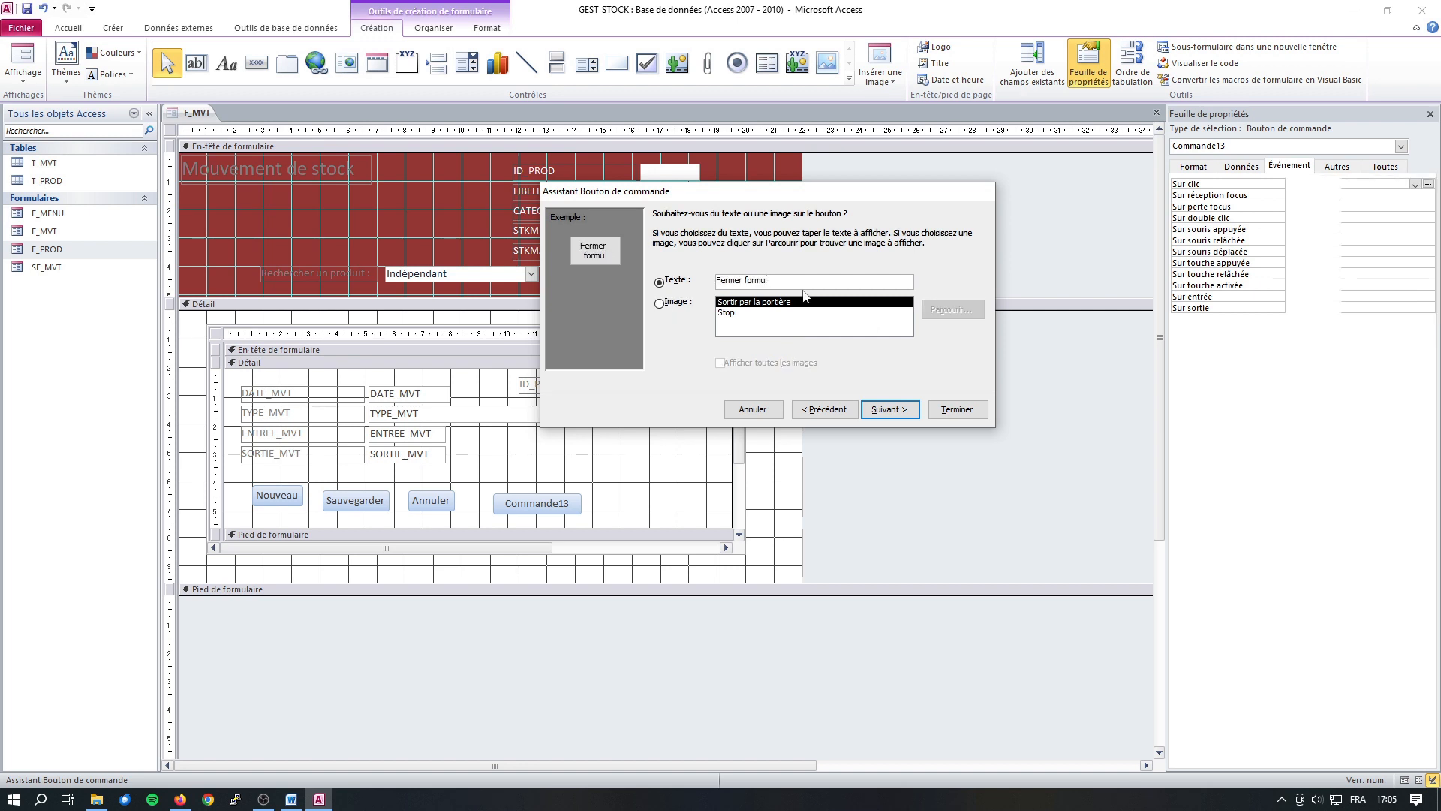
{"action": "key", "text": "BackSpace"}
{"action": "key", "text": "BackSpace"}
{"action": "key", "text": "BackSpace"}
{"action": "key", "text": "BackSpace"}
{"action": "key", "text": "BackSpace"}
{"action": "key", "text": "BackSpace"}
{"action": "key", "text": "BackSpace"}
{"action": "key", "text": "BackSpace"}
{"action": "key", "text": "BackSpace"}
{"action": "key", "text": "BackSpace"}
{"action": "key", "text": "BackSpace"}
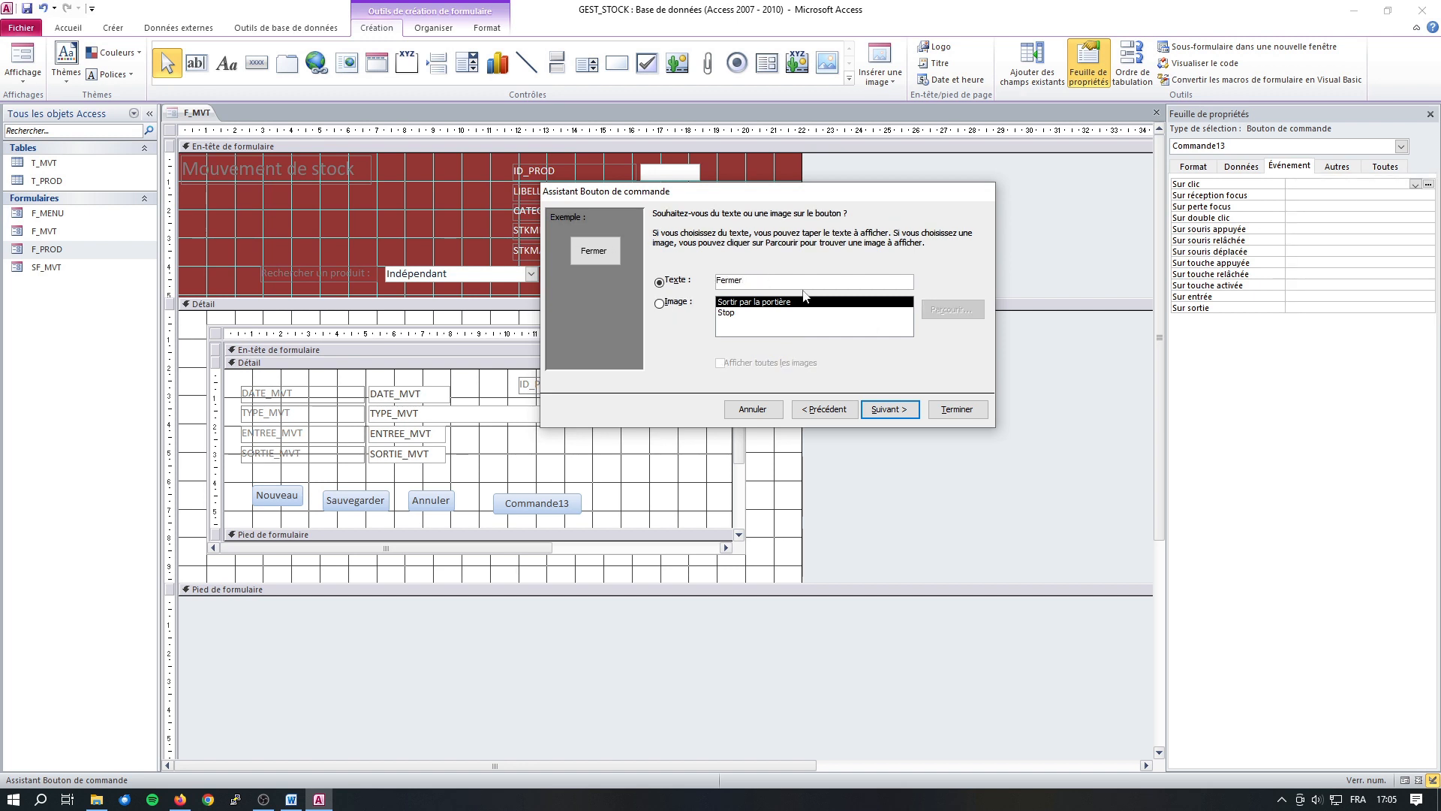
{"action": "left_click", "coordinate": [889, 410]}
{"action": "left_click", "coordinate": [958, 409]}
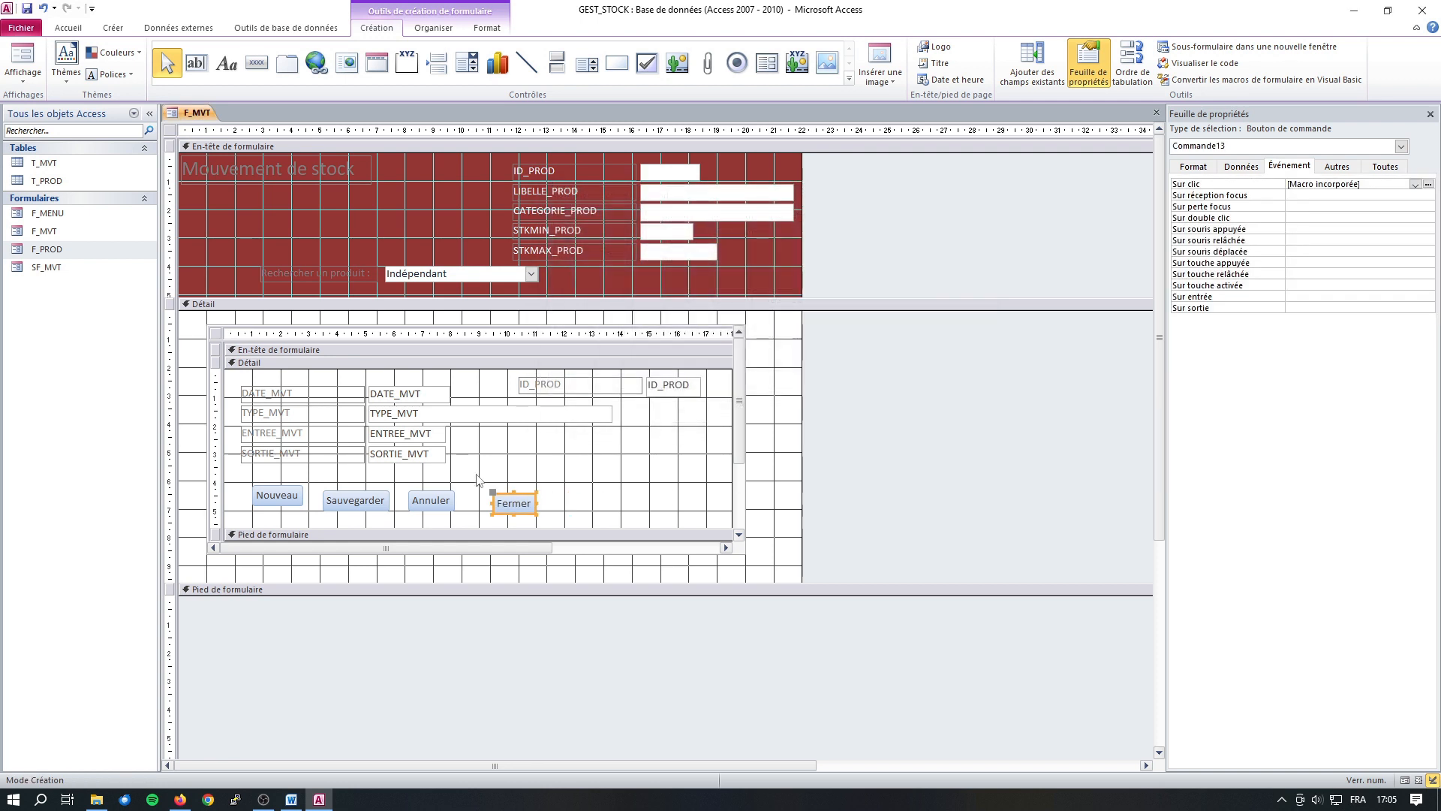
Examine the shared format properties of the subform's four command buttons
{"action": "left_click_drag", "start_coordinate": [244, 478], "coordinate": [550, 524]}
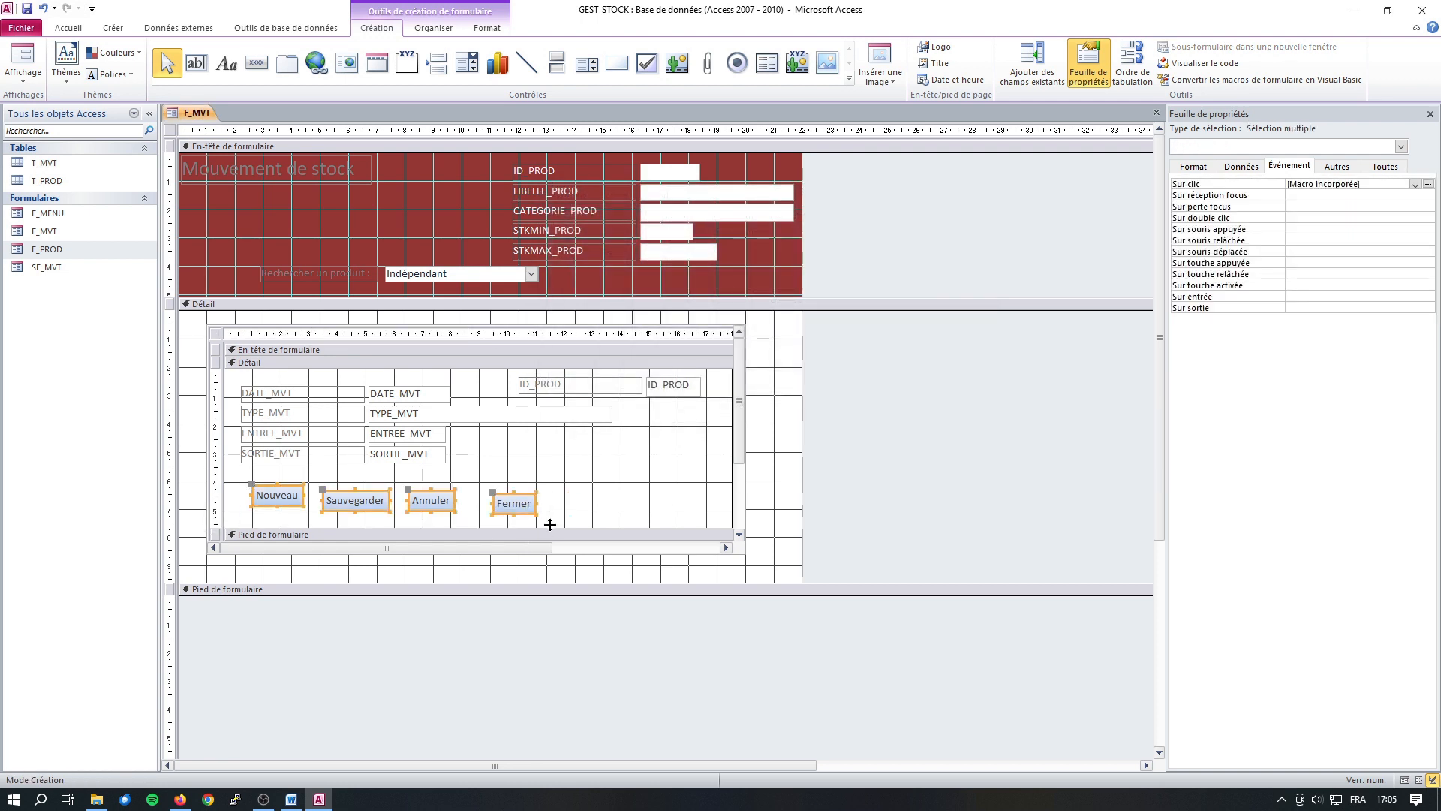
{"action": "left_click", "coordinate": [1195, 170]}
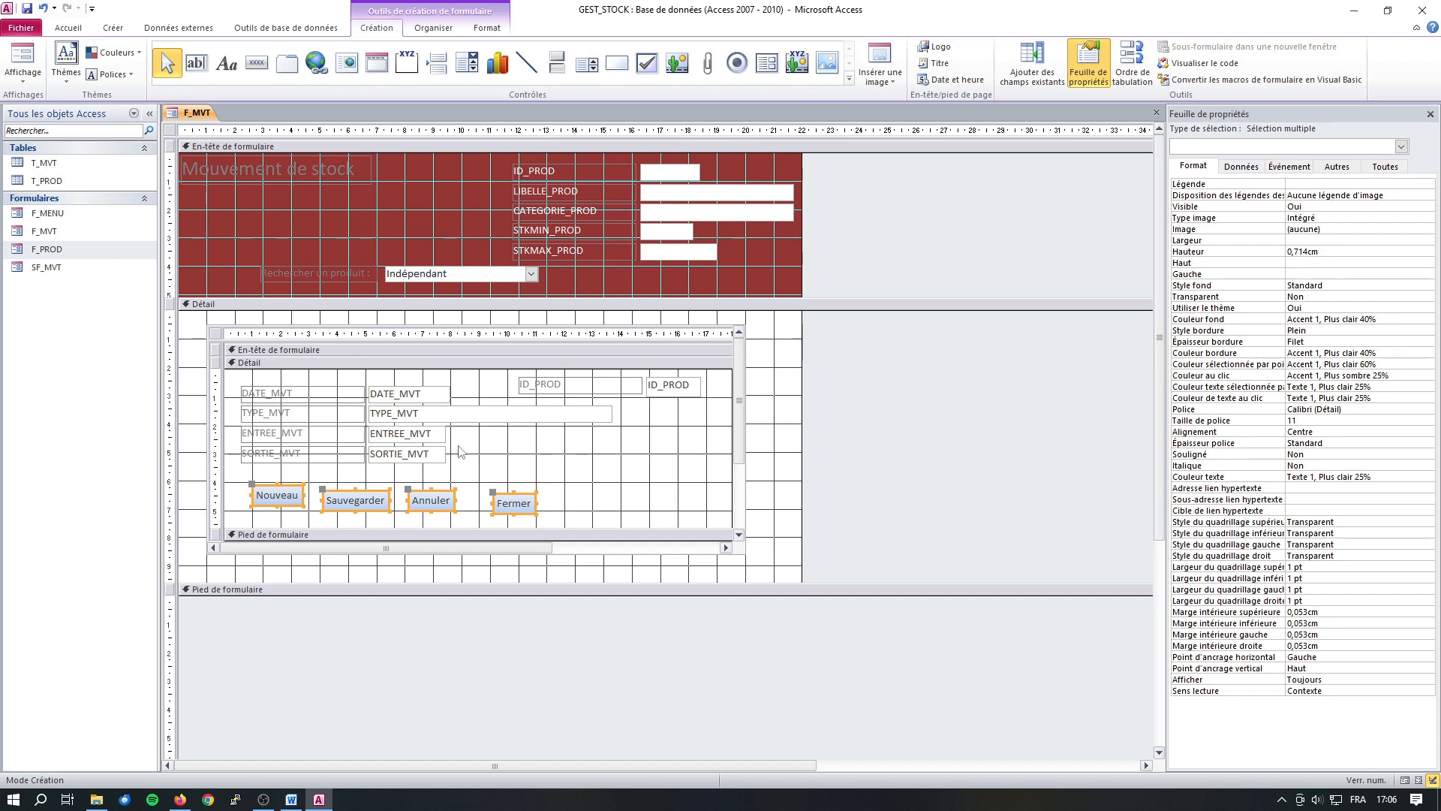
{"action": "left_click", "coordinate": [632, 493]}
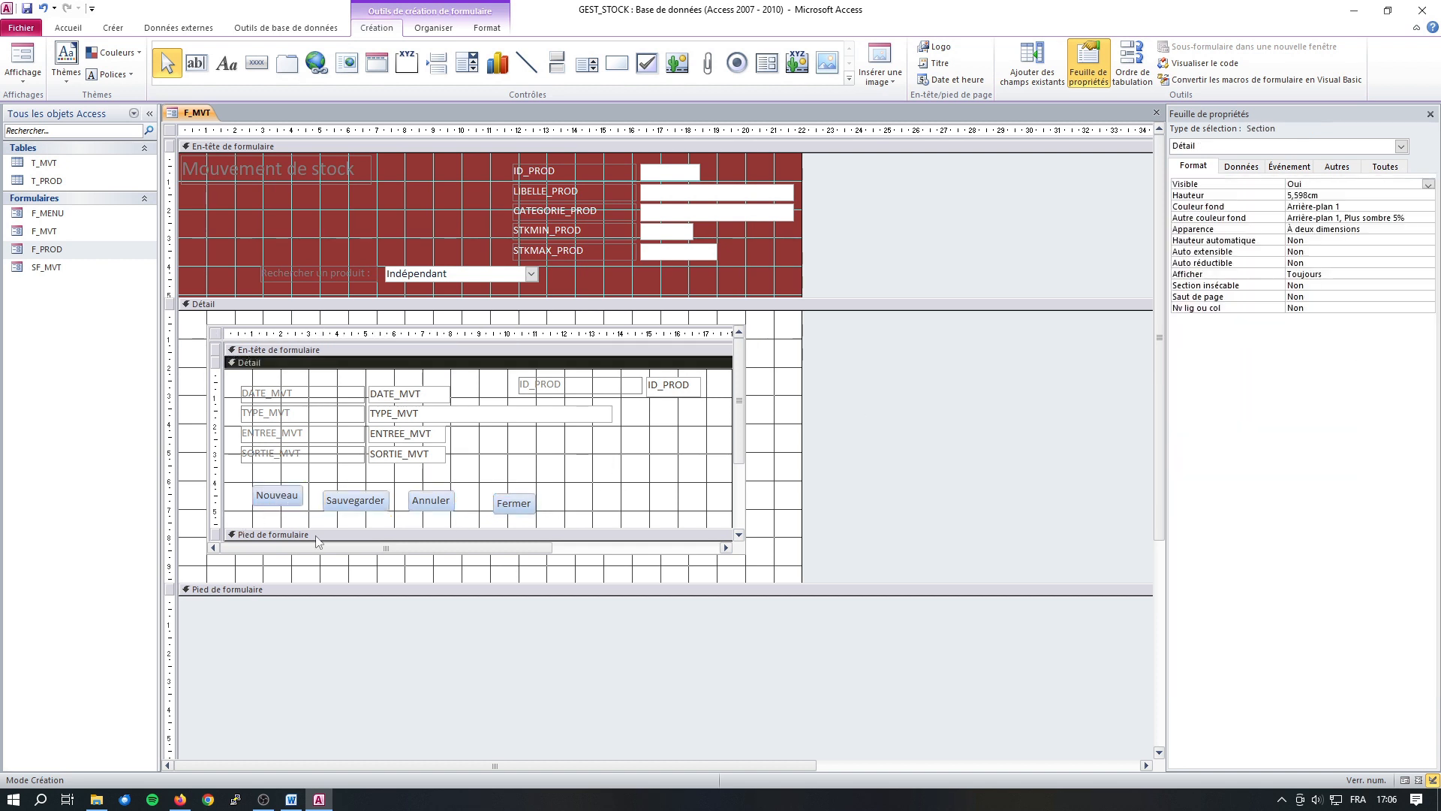
Move the Nouveau button slightly up and enlarge it to about 2.01 cm wide by 1 cm high
{"action": "left_click", "coordinate": [279, 506]}
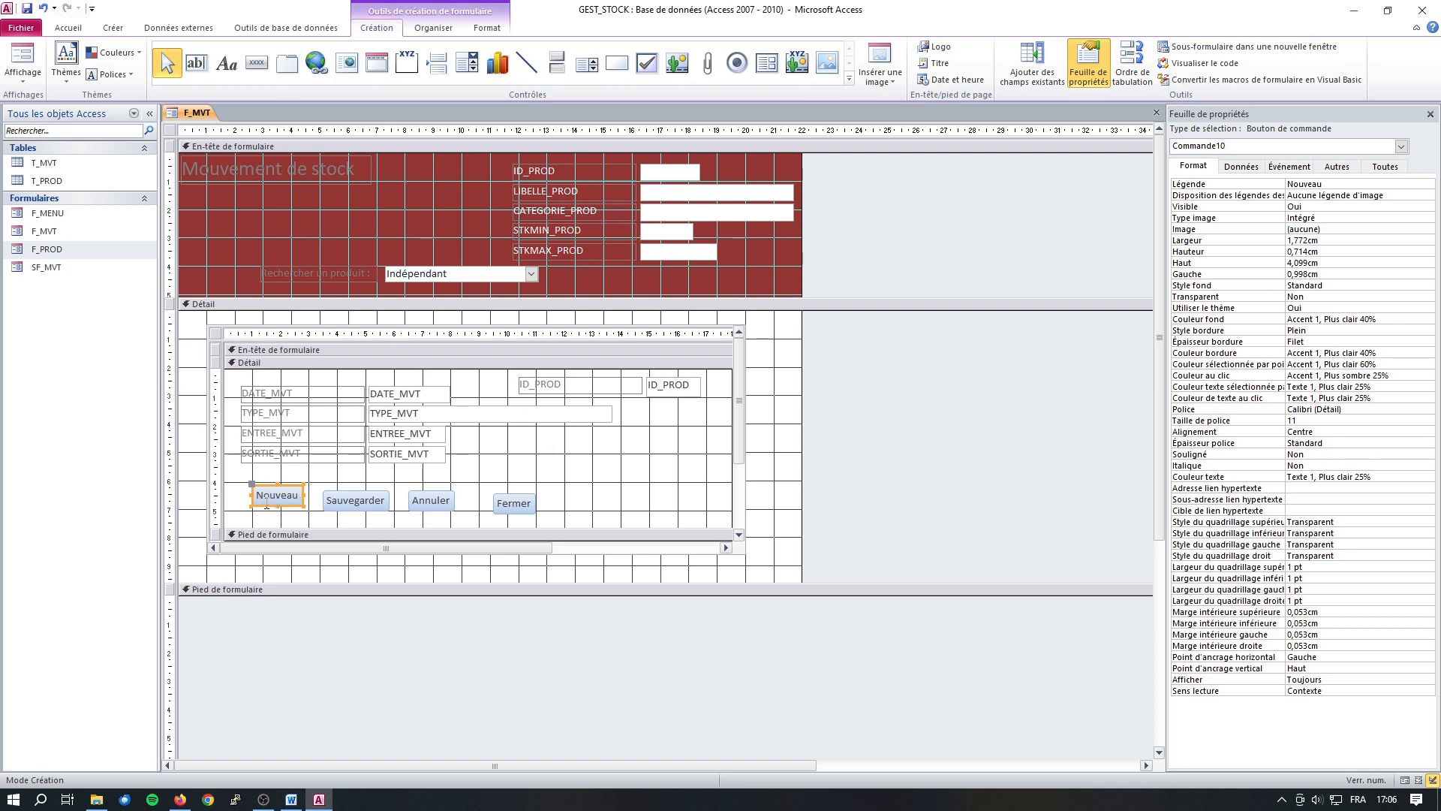
{"action": "left_click_drag", "start_coordinate": [263, 504], "coordinate": [299, 503]}
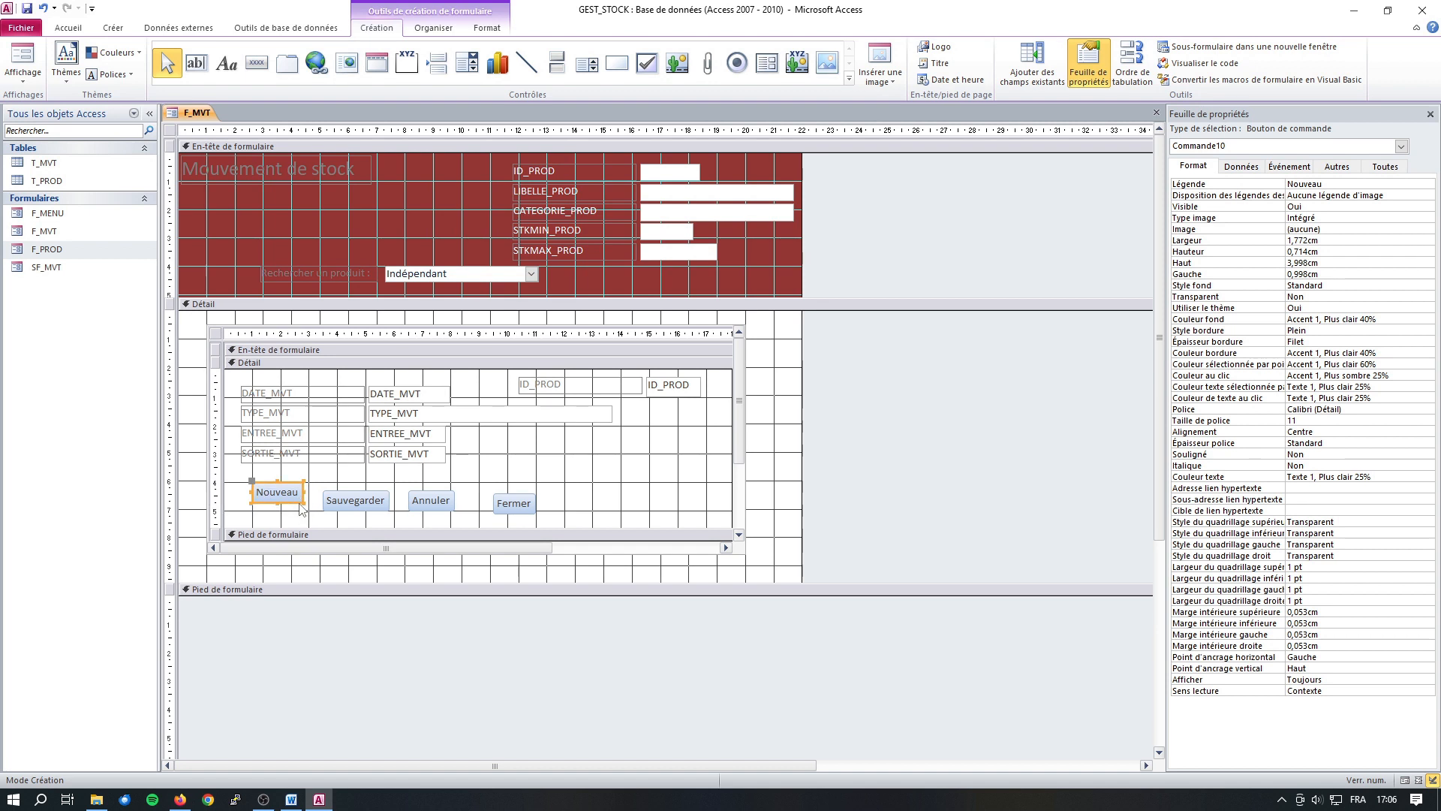
{"action": "left_click_drag", "start_coordinate": [310, 508], "coordinate": [310, 512]}
{"action": "left_click", "coordinate": [347, 509]}
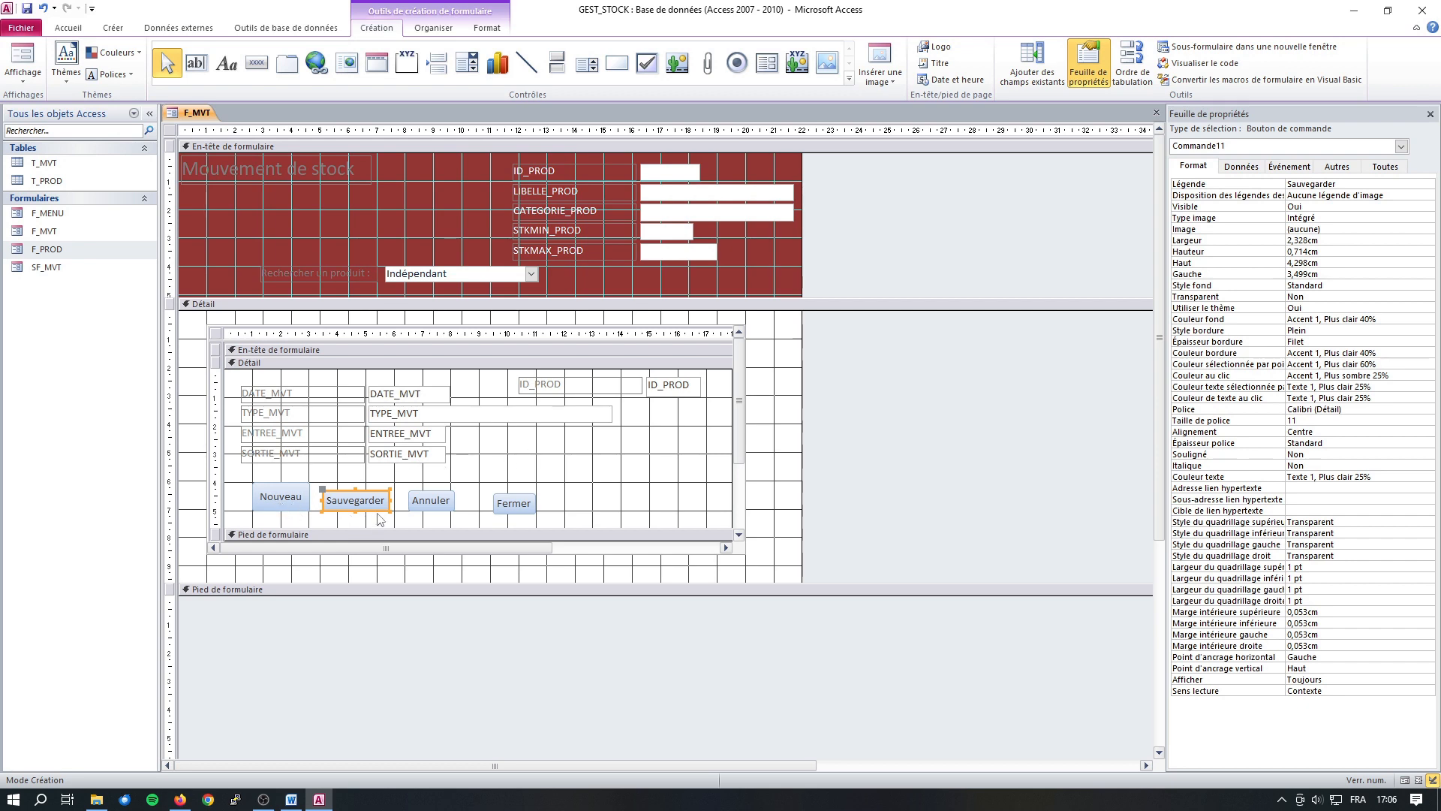
{"action": "left_click", "coordinate": [293, 500]}
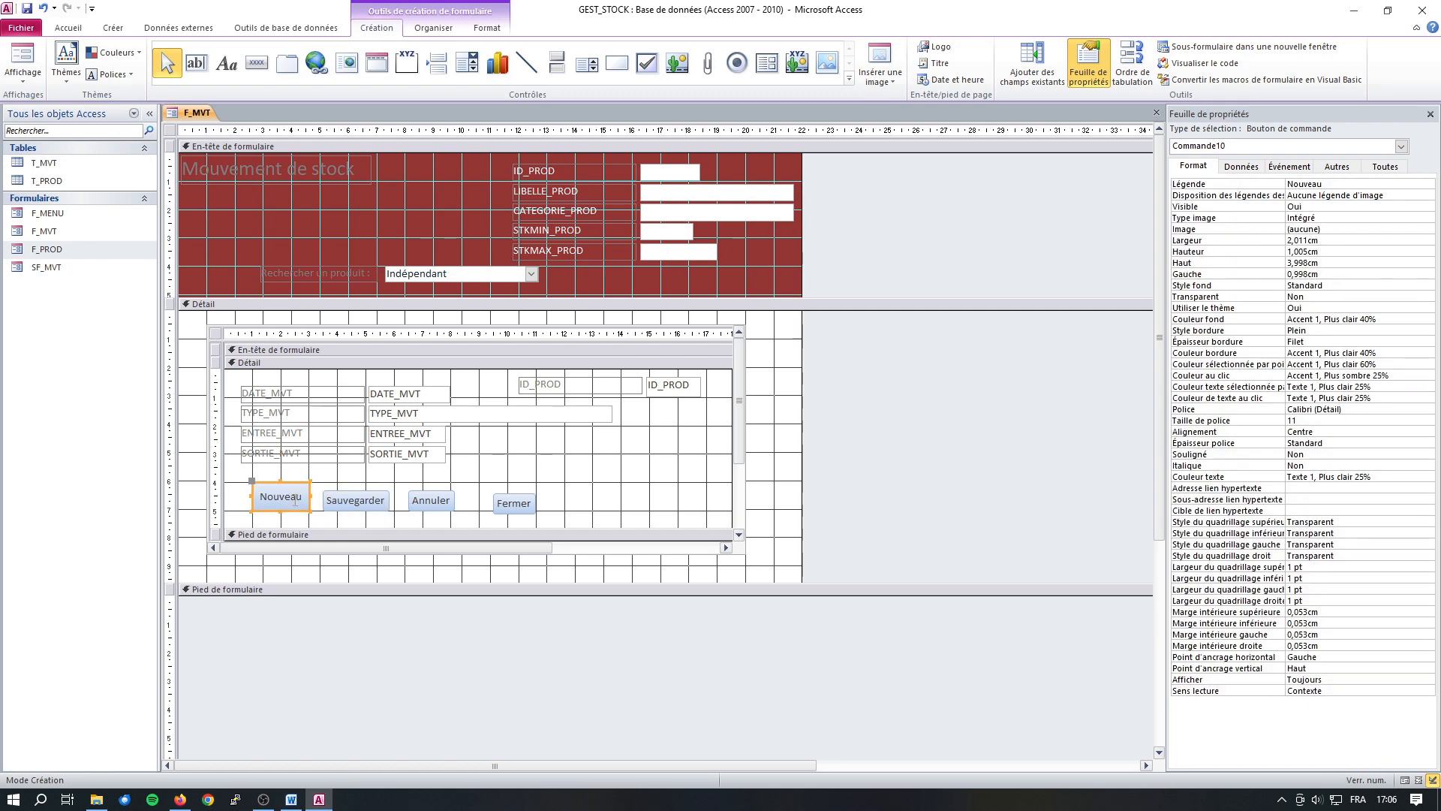
Set the width of all four subform command buttons to 2.5 cm and their height to 1 cm
{"action": "left_click", "coordinate": [248, 483]}
{"action": "left_click_drag", "start_coordinate": [246, 479], "coordinate": [714, 528]}
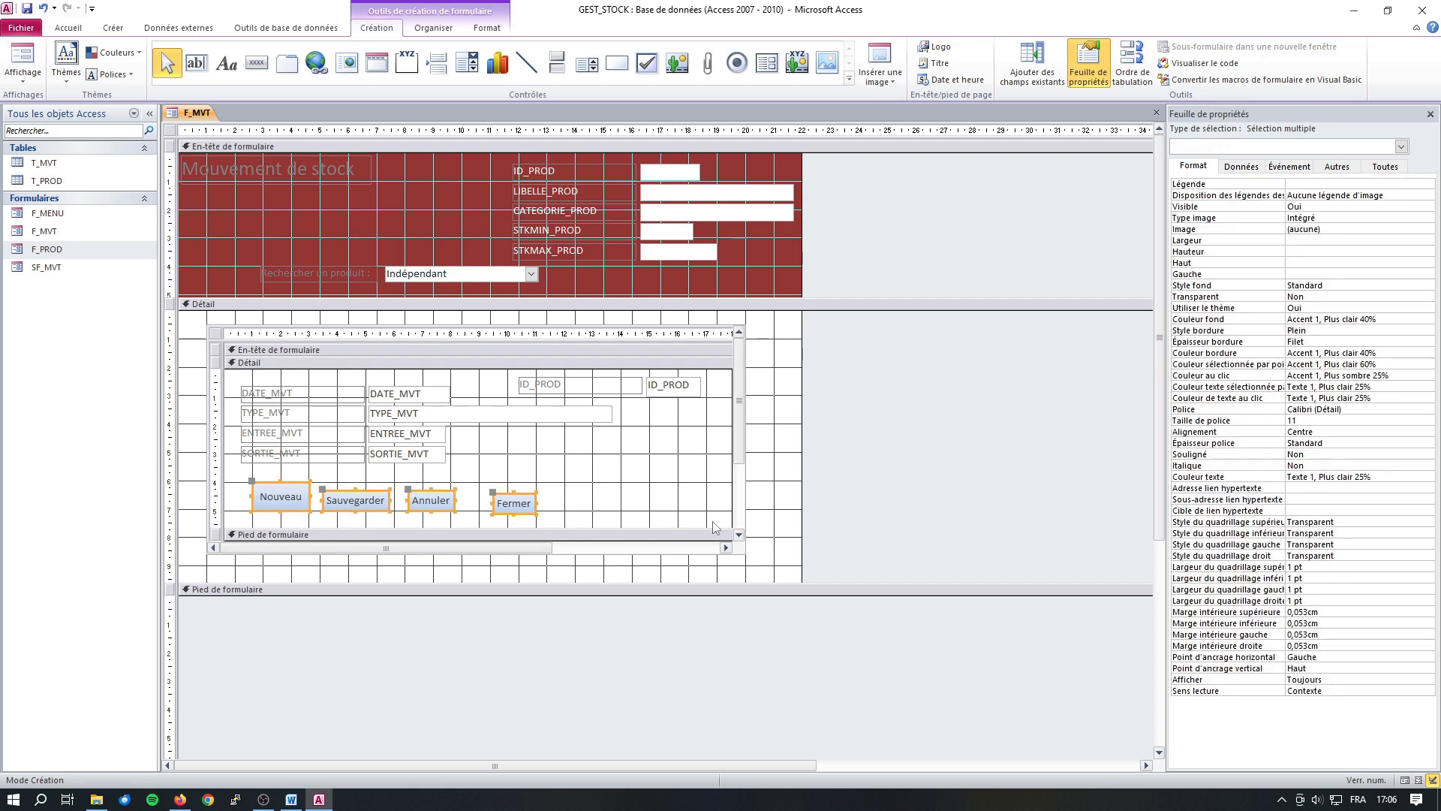
{"action": "left_click", "coordinate": [1298, 241]}
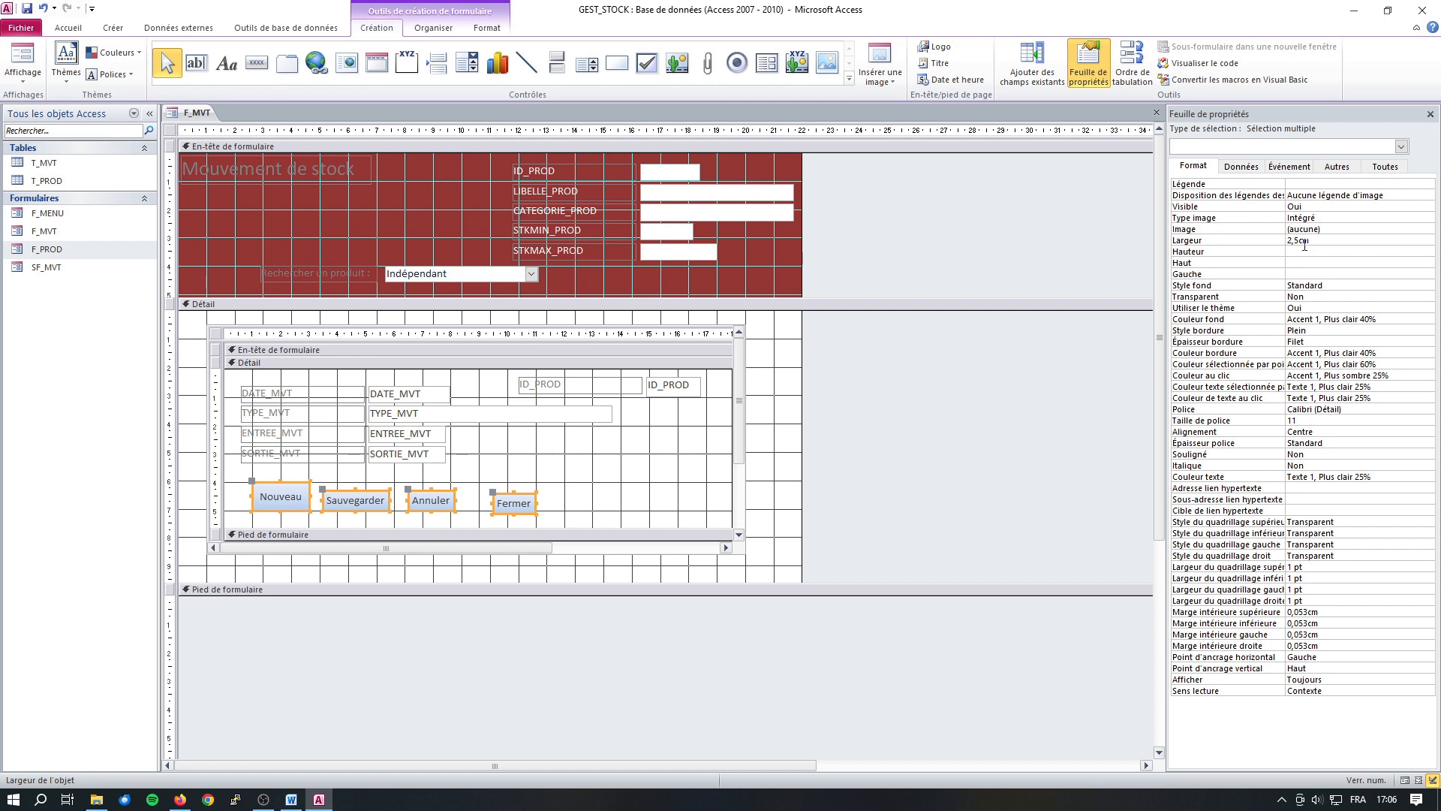
{"action": "left_click", "coordinate": [1303, 253]}
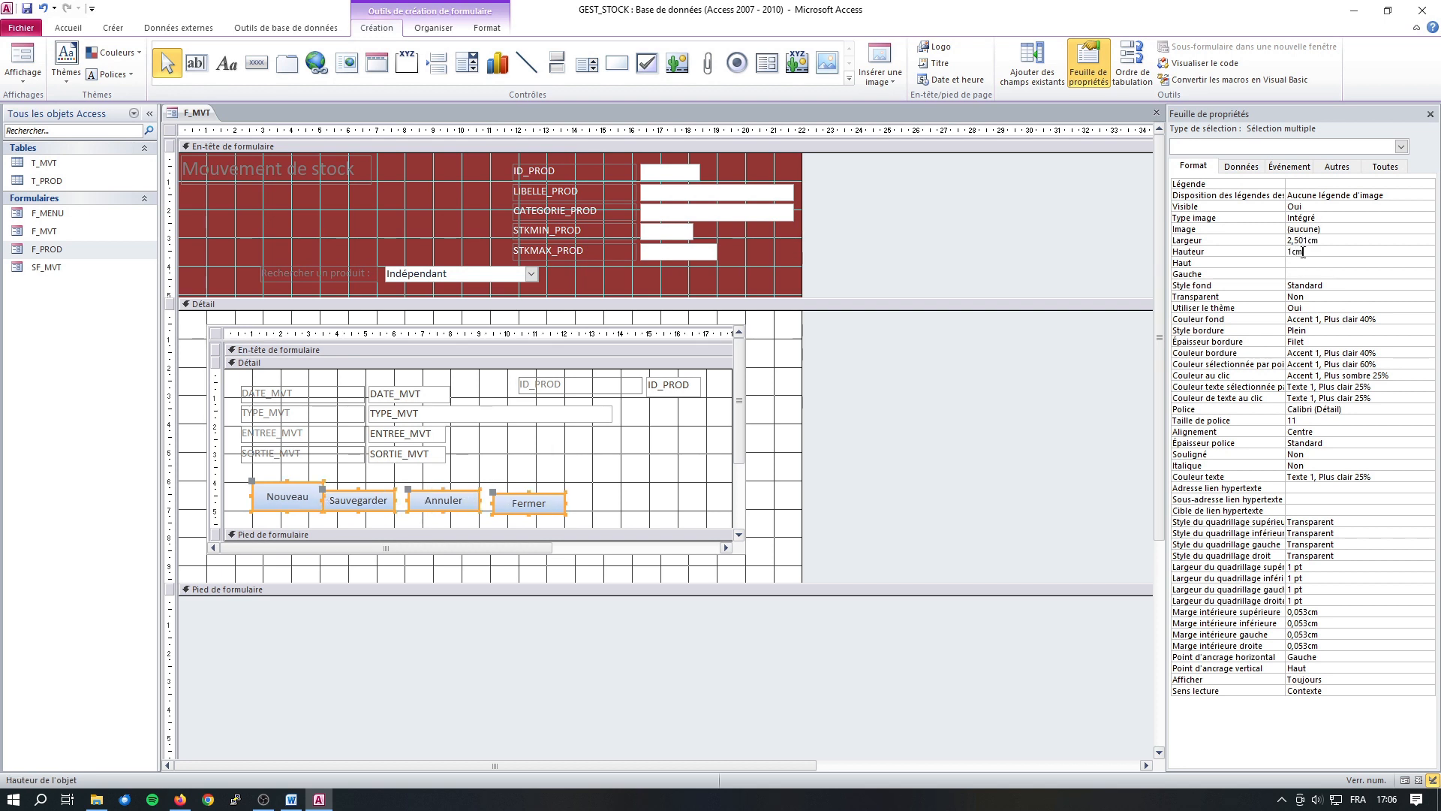
{"action": "key", "text": "Return"}
{"action": "left_click", "coordinate": [515, 485]}
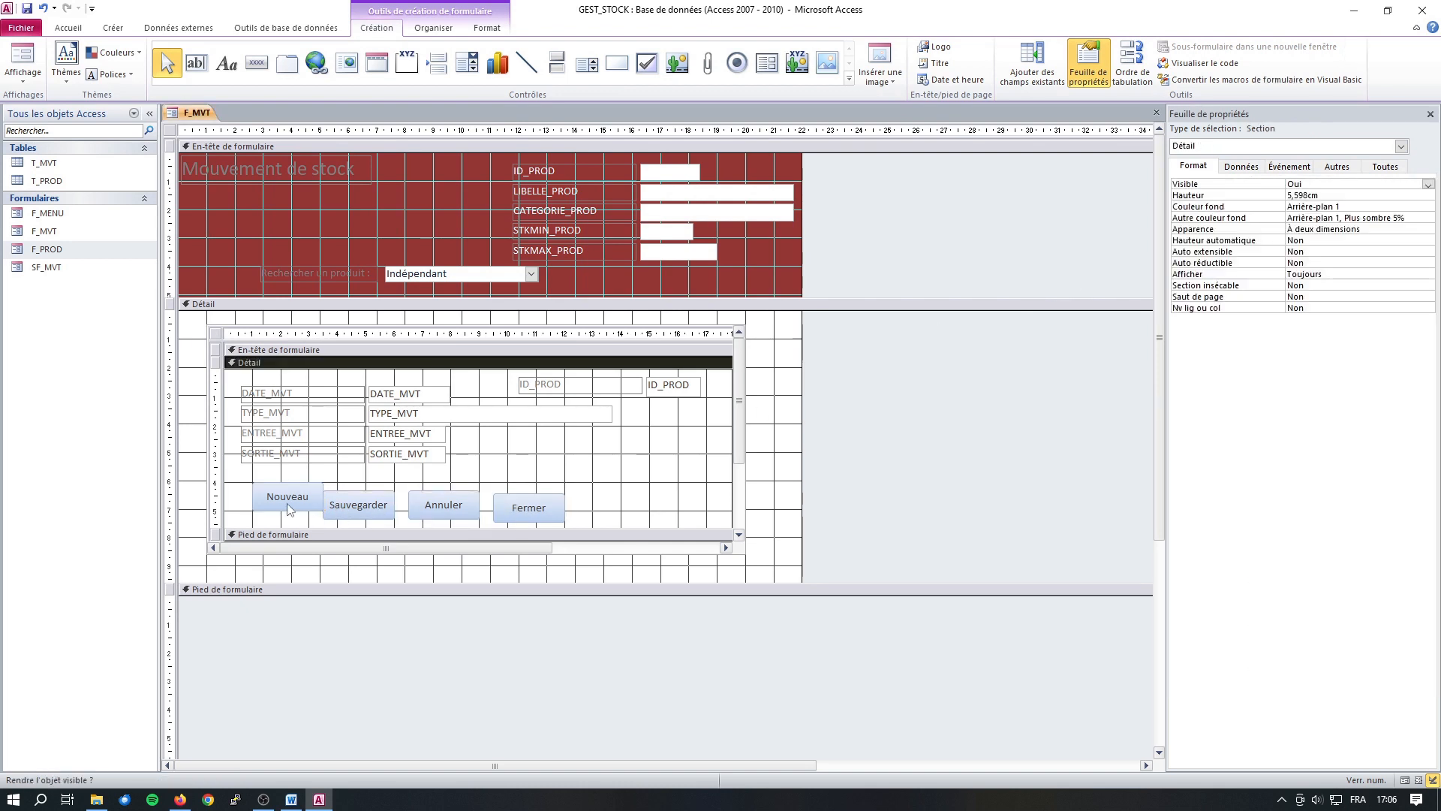
Move Sauvegarder, Annuler and Fermer into one row with Nouveau, about 4 cm from the section's top and evenly spaced about every 4 cm
{"action": "left_click", "coordinate": [355, 503]}
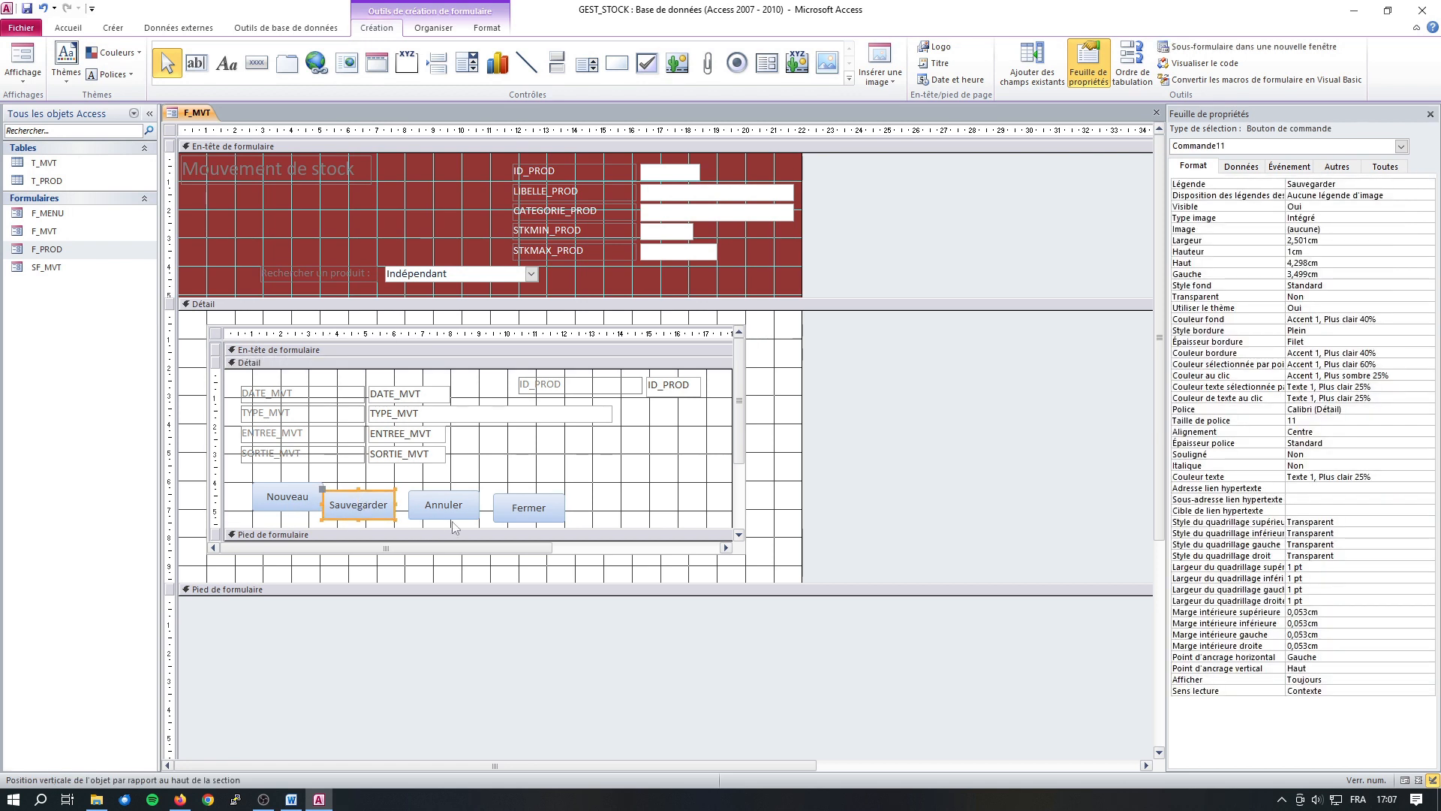
{"action": "left_click_drag", "start_coordinate": [533, 503], "coordinate": [607, 486]}
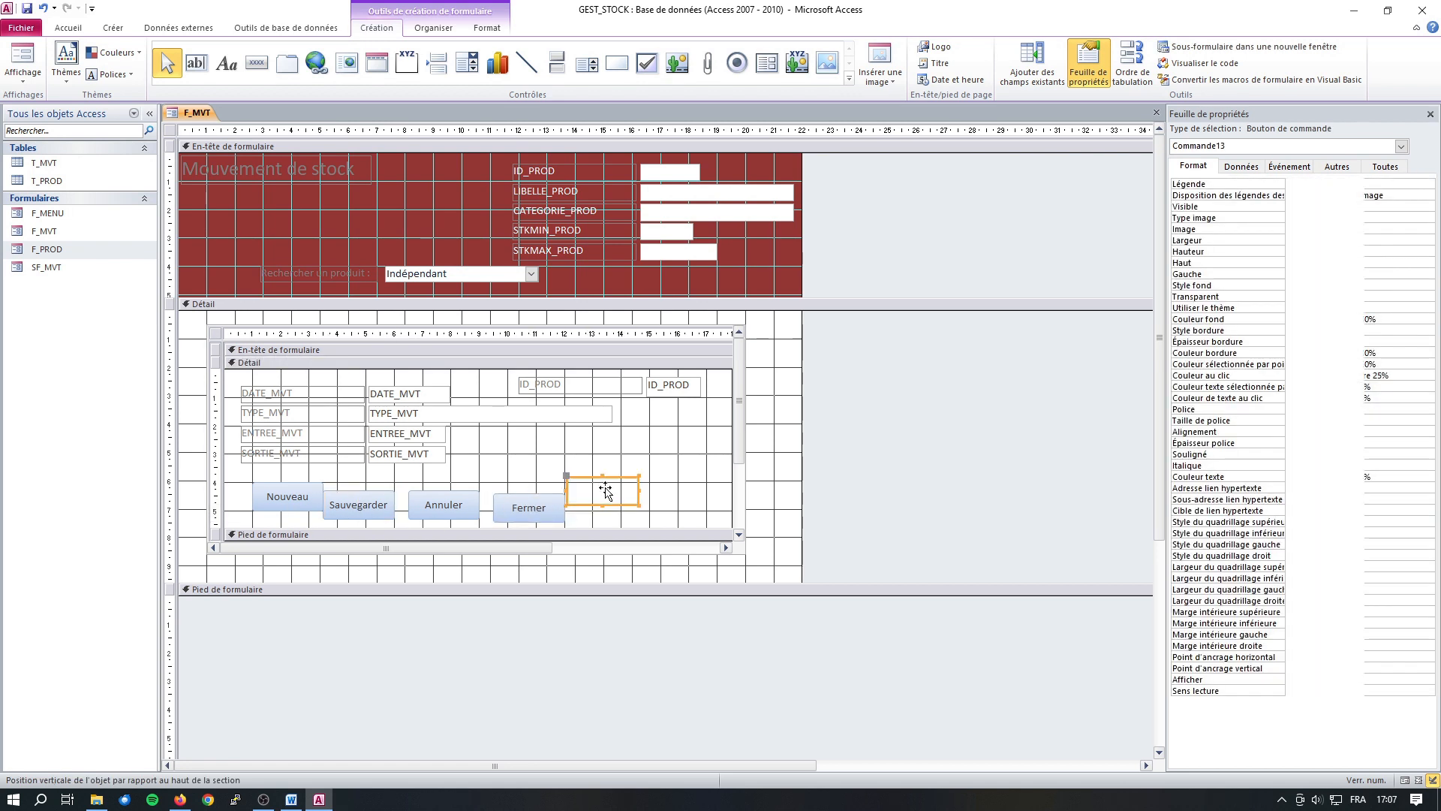
{"action": "left_click_drag", "start_coordinate": [456, 506], "coordinate": [545, 453]}
{"action": "left_click_drag", "start_coordinate": [359, 503], "coordinate": [403, 493]}
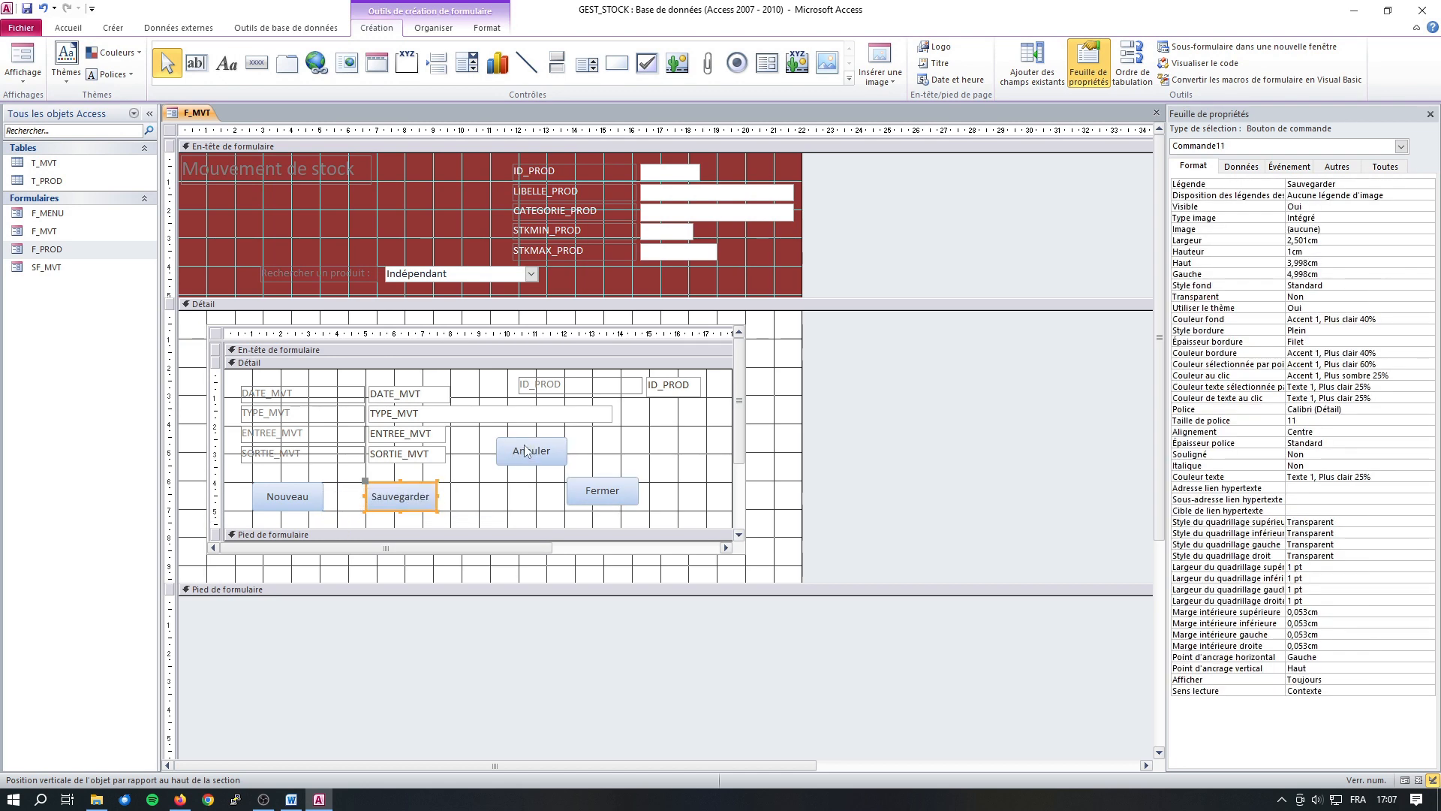
{"action": "left_click_drag", "start_coordinate": [525, 449], "coordinate": [508, 493]}
{"action": "left_click", "coordinate": [605, 493]}
{"action": "left_click_drag", "start_coordinate": [605, 493], "coordinate": [627, 493]}
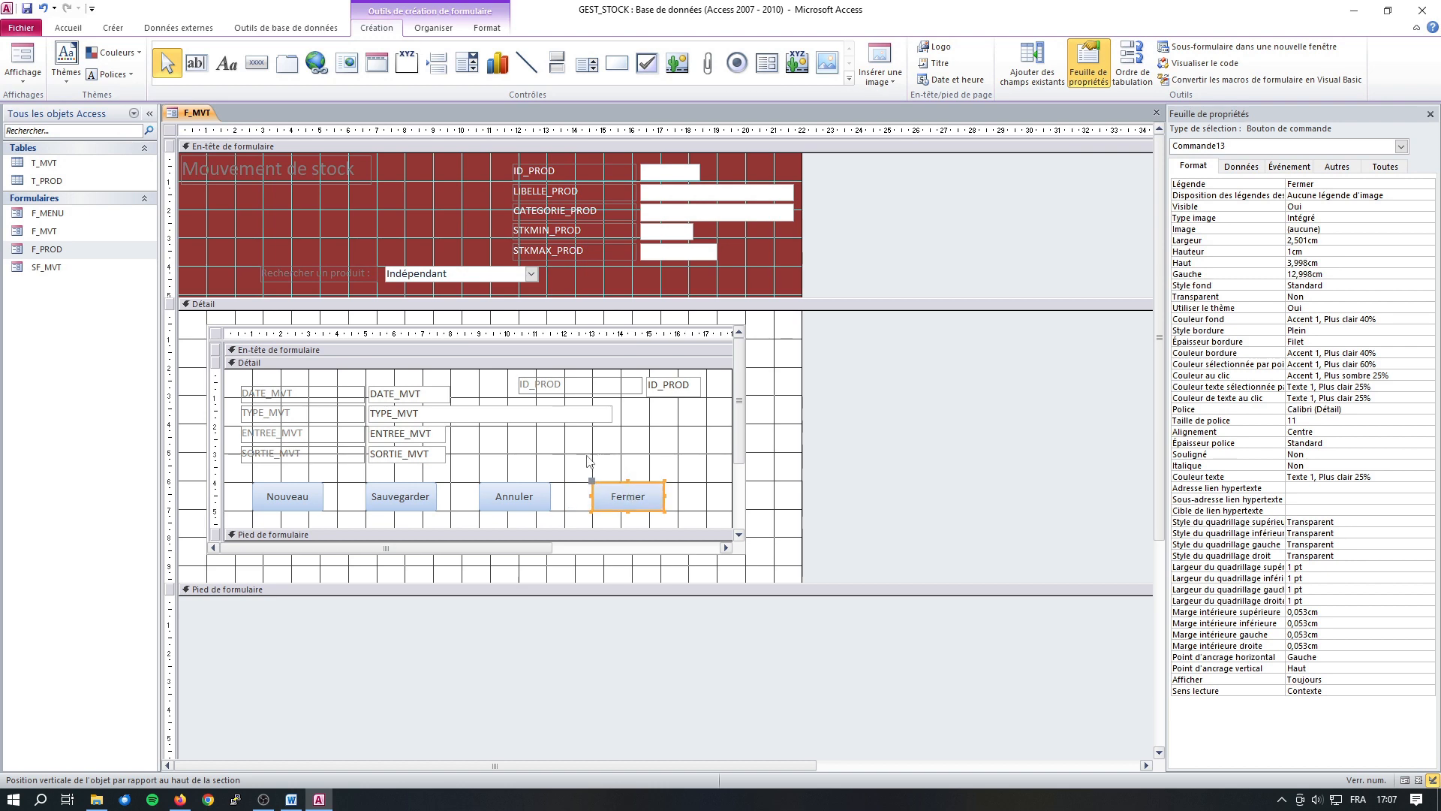
Apply the solid red quick style from the gallery's second row to all four subform command buttons
{"action": "left_click", "coordinate": [210, 490]}
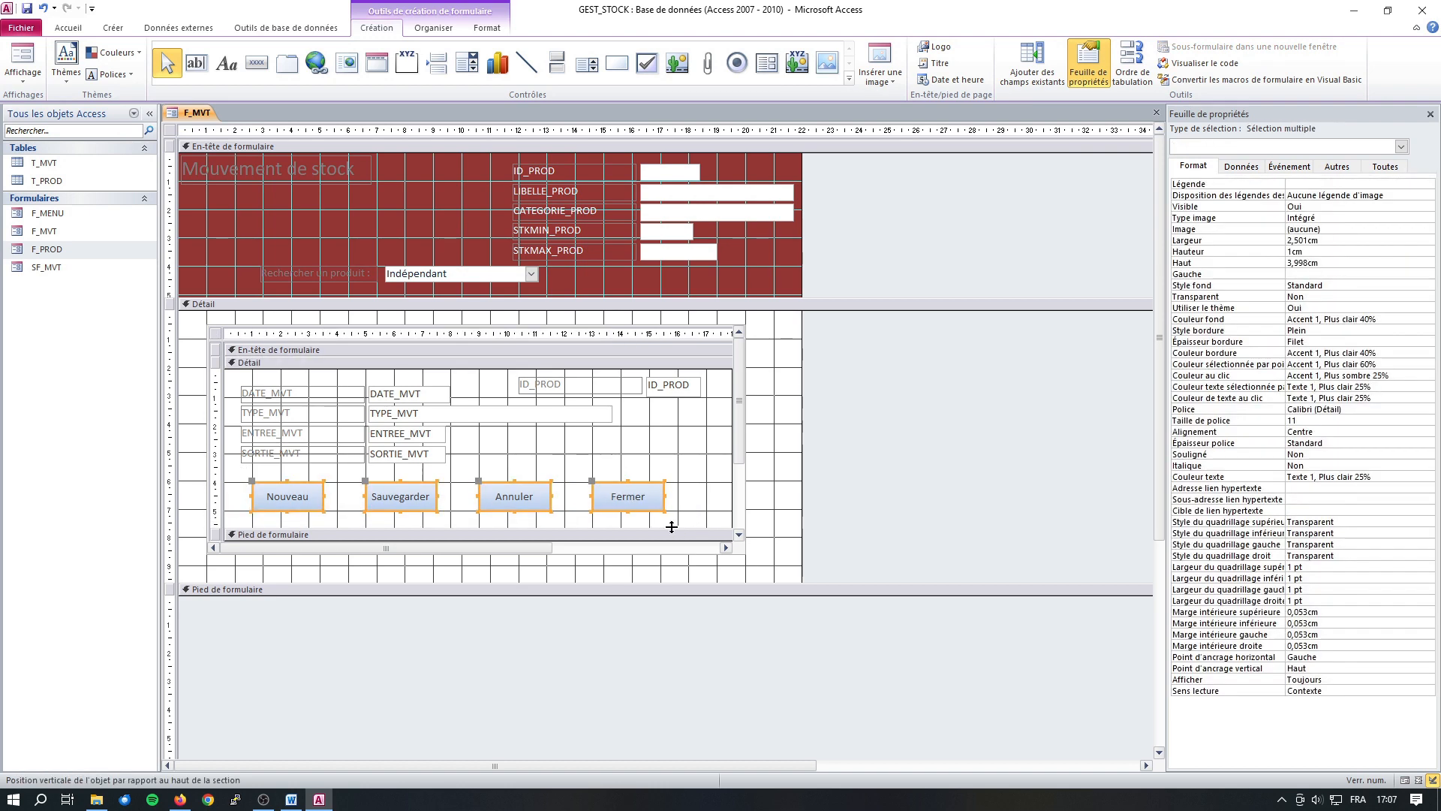
{"action": "left_click", "coordinate": [477, 31]}
{"action": "left_click", "coordinate": [516, 68]}
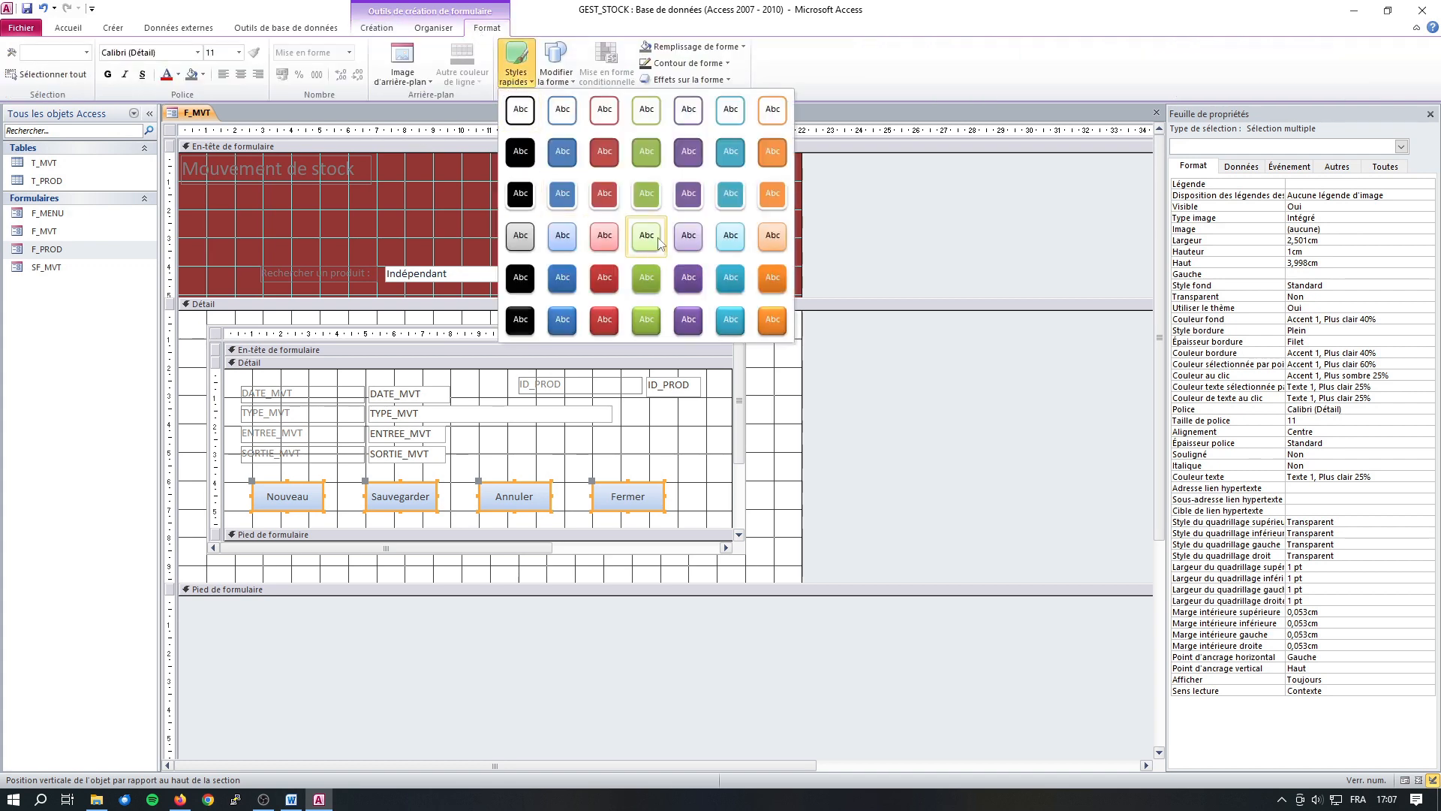
{"action": "left_click", "coordinate": [598, 159]}
{"action": "left_click", "coordinate": [504, 449]}
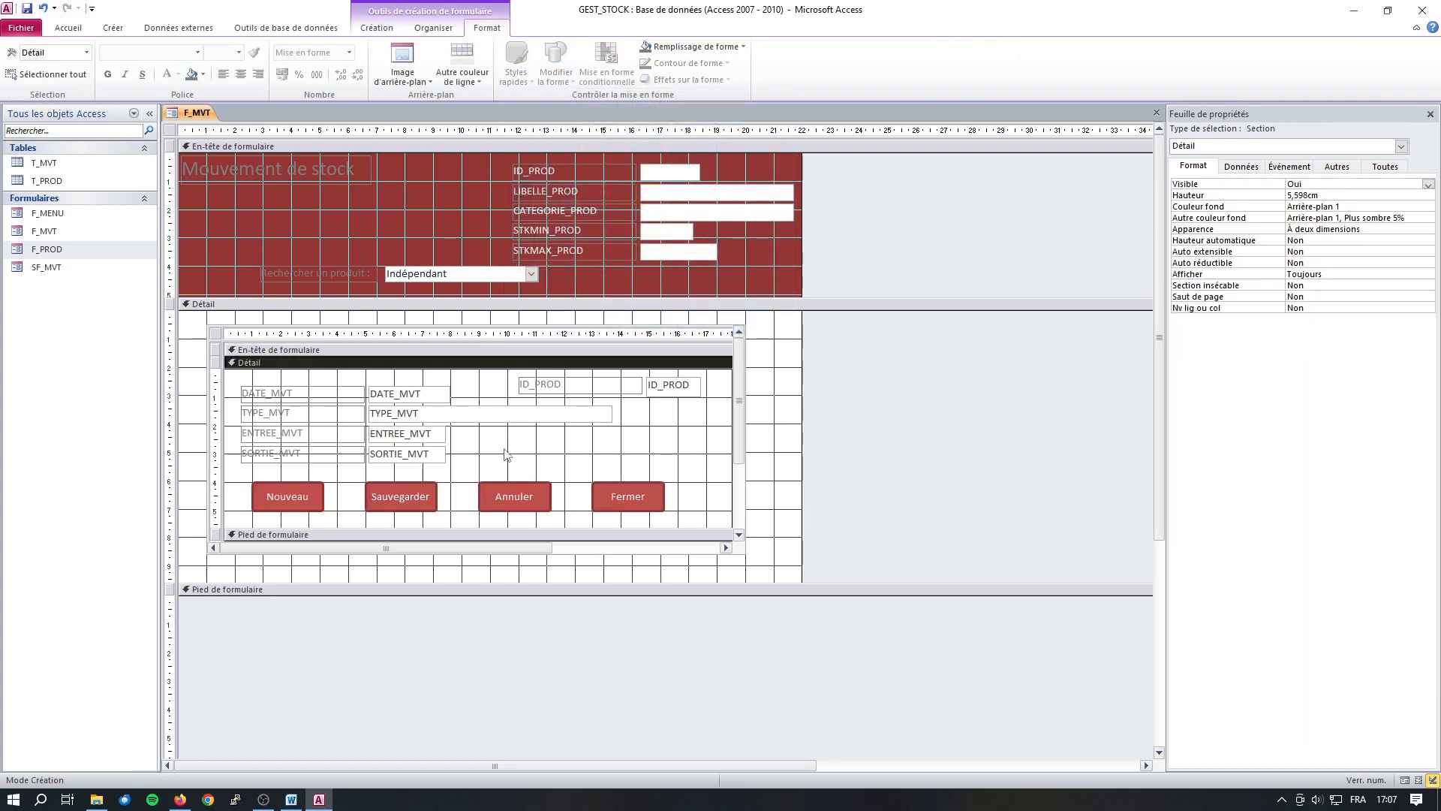
Preview F_MVT in Form view to check the restyled buttons, and return to Design view
{"action": "right_click", "coordinate": [202, 116]}
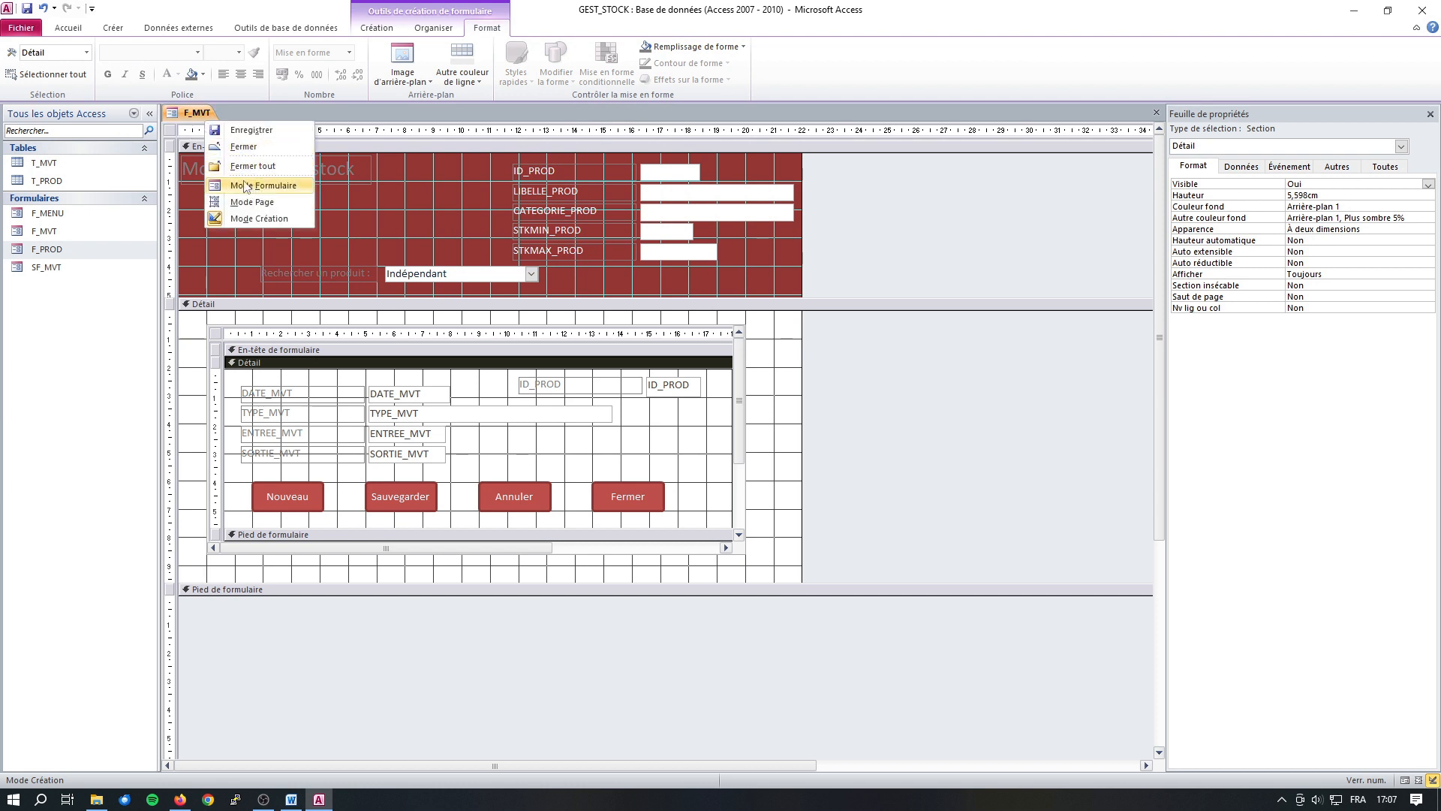
{"action": "left_click", "coordinate": [252, 187]}
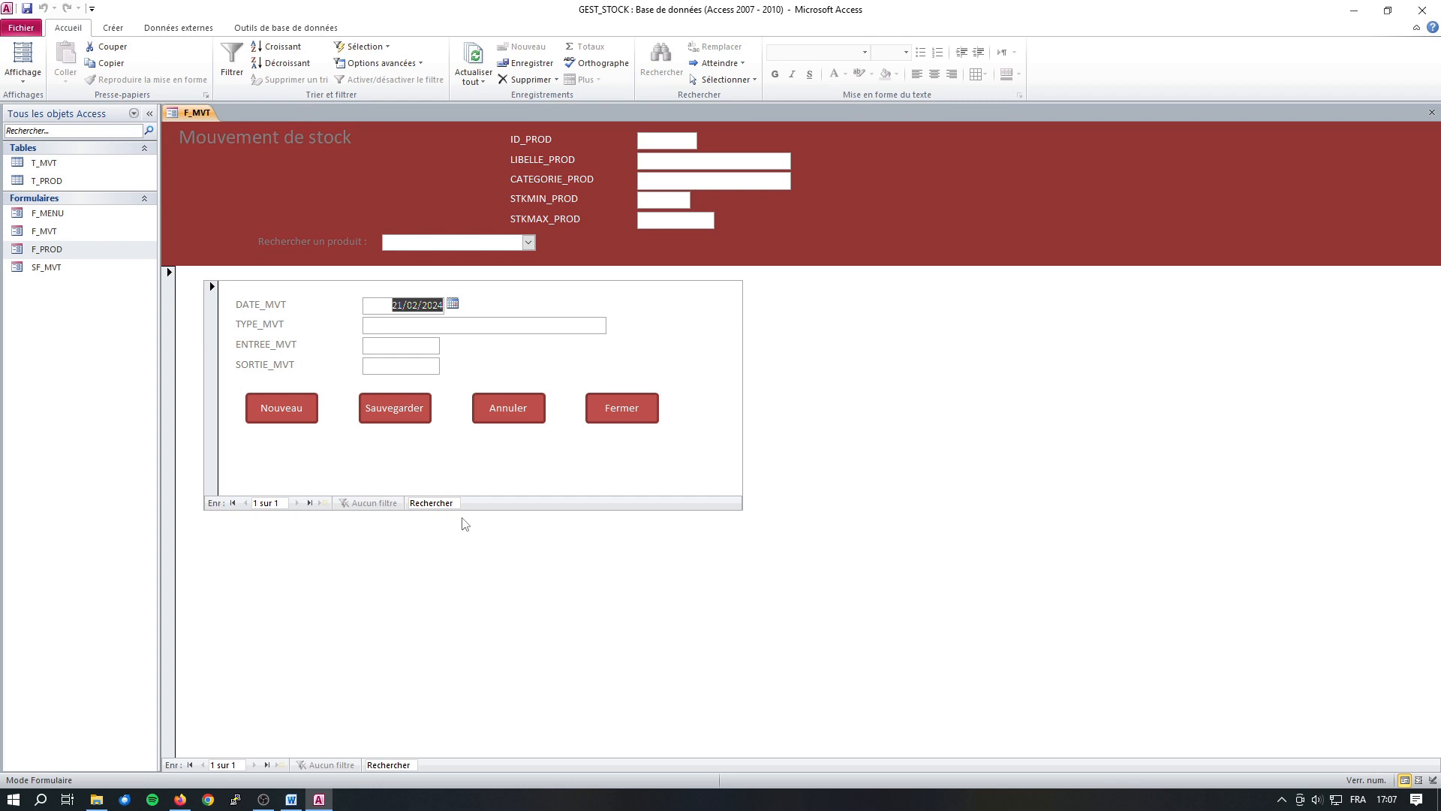
{"action": "right_click", "coordinate": [190, 121]}
{"action": "left_click", "coordinate": [233, 218]}
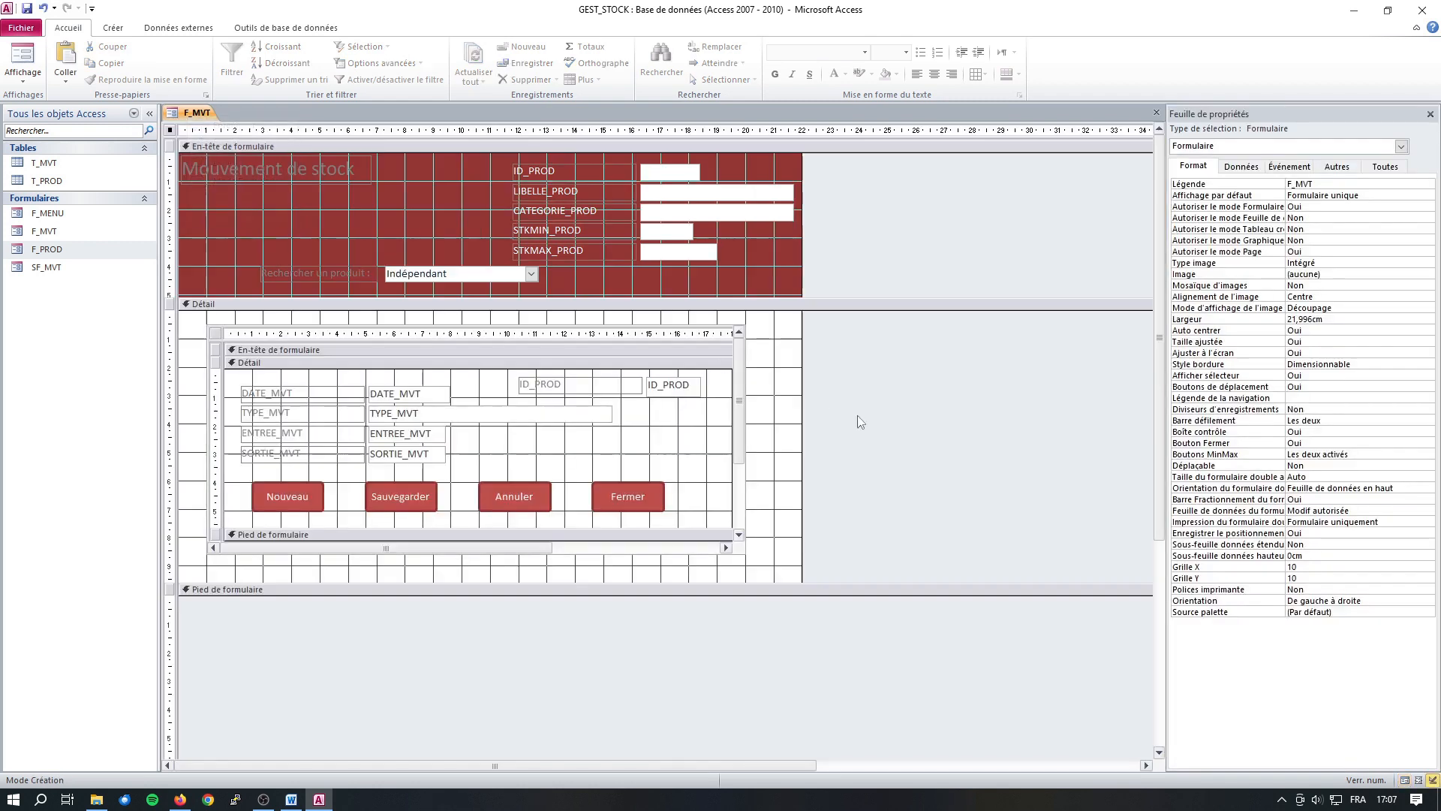
Select the SF_MVT form inside the subform control and set its Afficher sélecteur and Boutons de déplacement properties to Non
{"action": "left_click", "coordinate": [326, 399]}
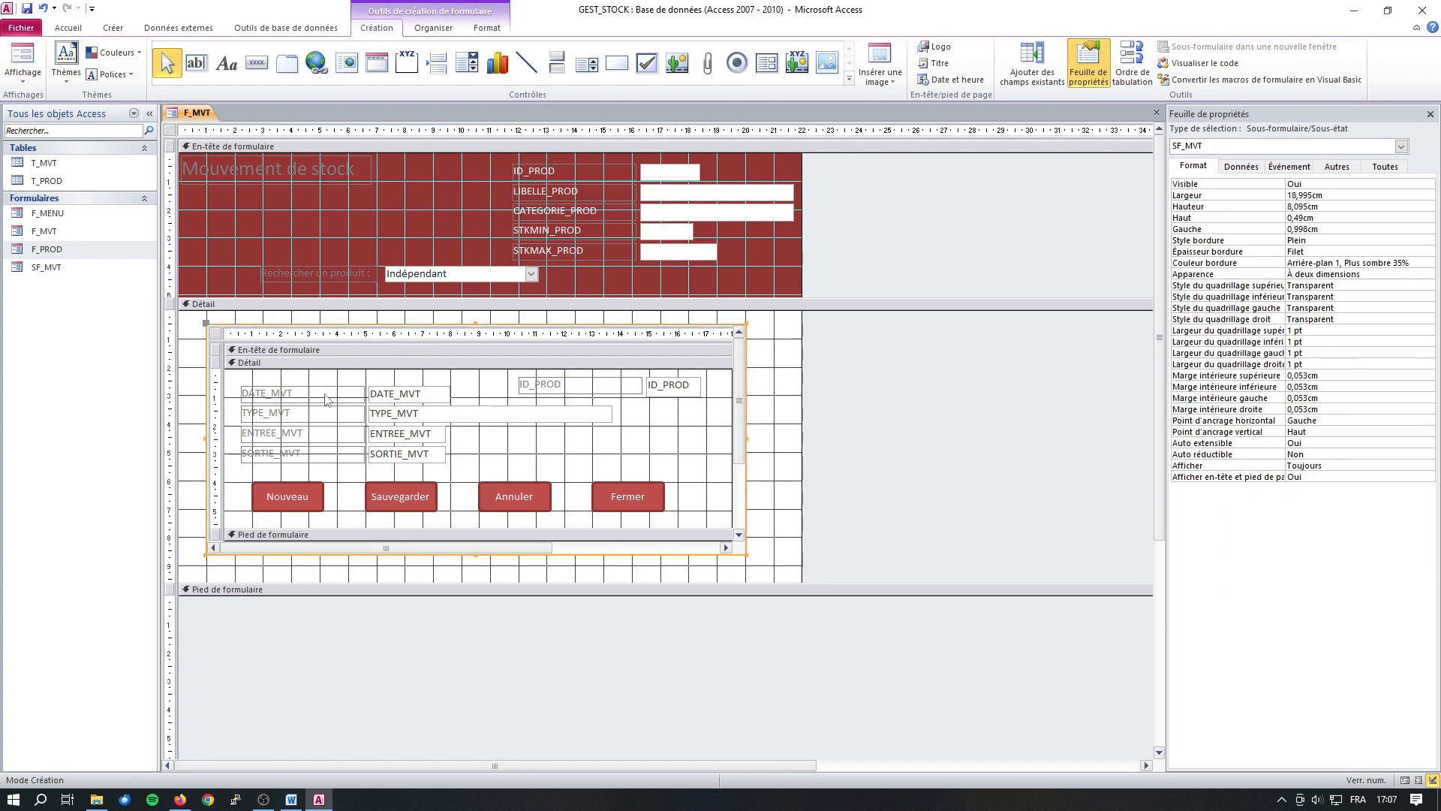
{"action": "left_click", "coordinate": [1201, 166]}
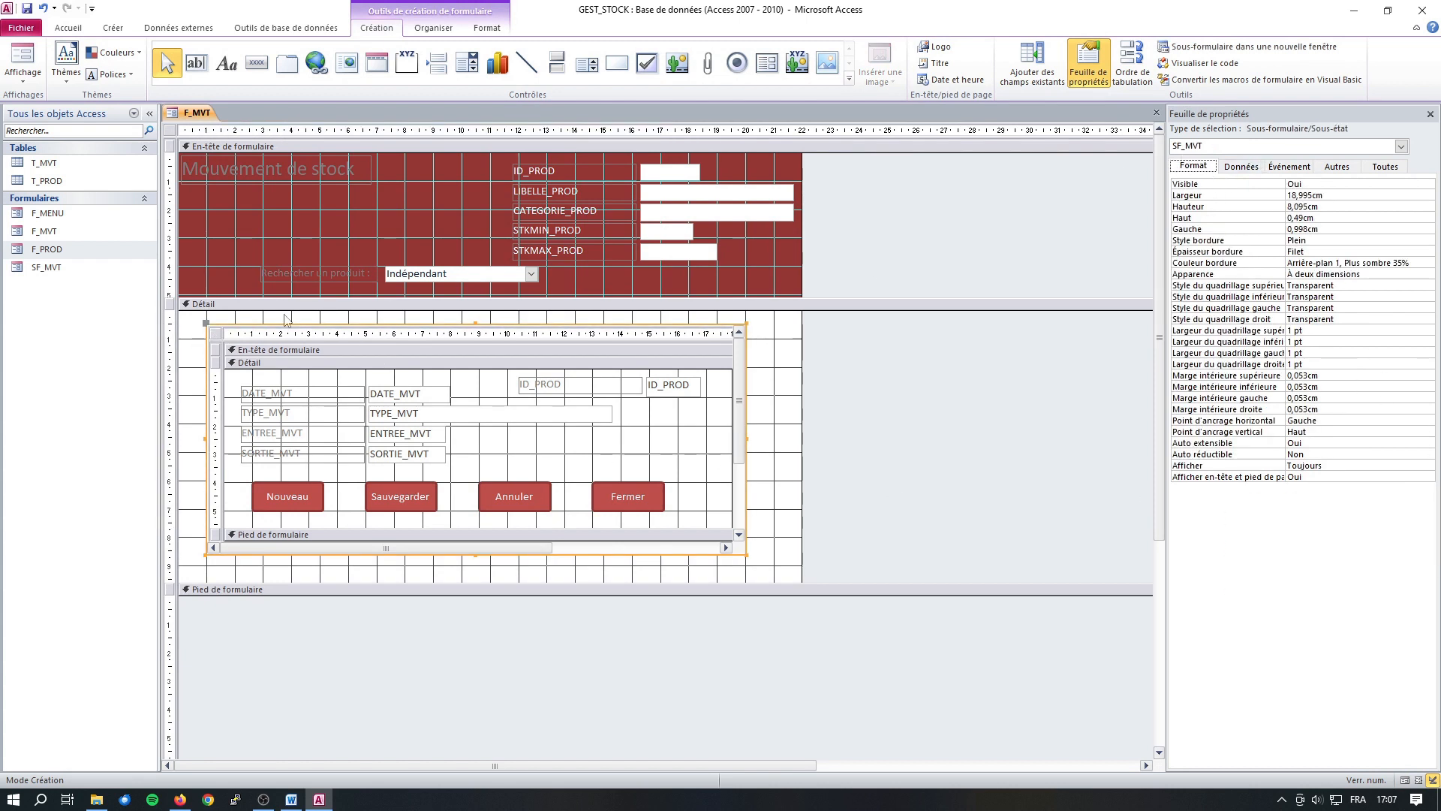
{"action": "left_click", "coordinate": [277, 321]}
{"action": "left_click", "coordinate": [217, 333]}
{"action": "left_click", "coordinate": [215, 334]}
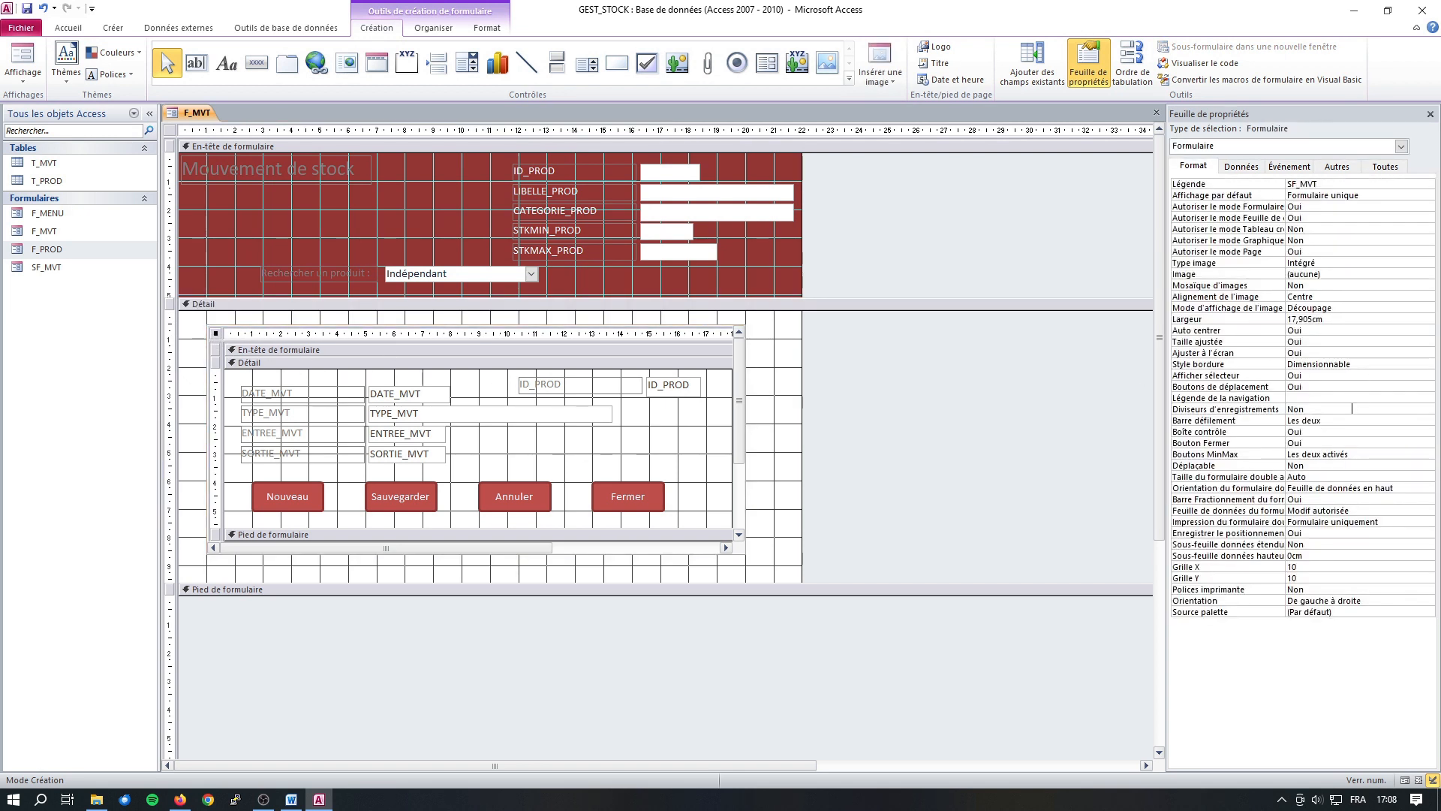
{"action": "left_click", "coordinate": [1322, 376]}
{"action": "left_click", "coordinate": [1428, 376]}
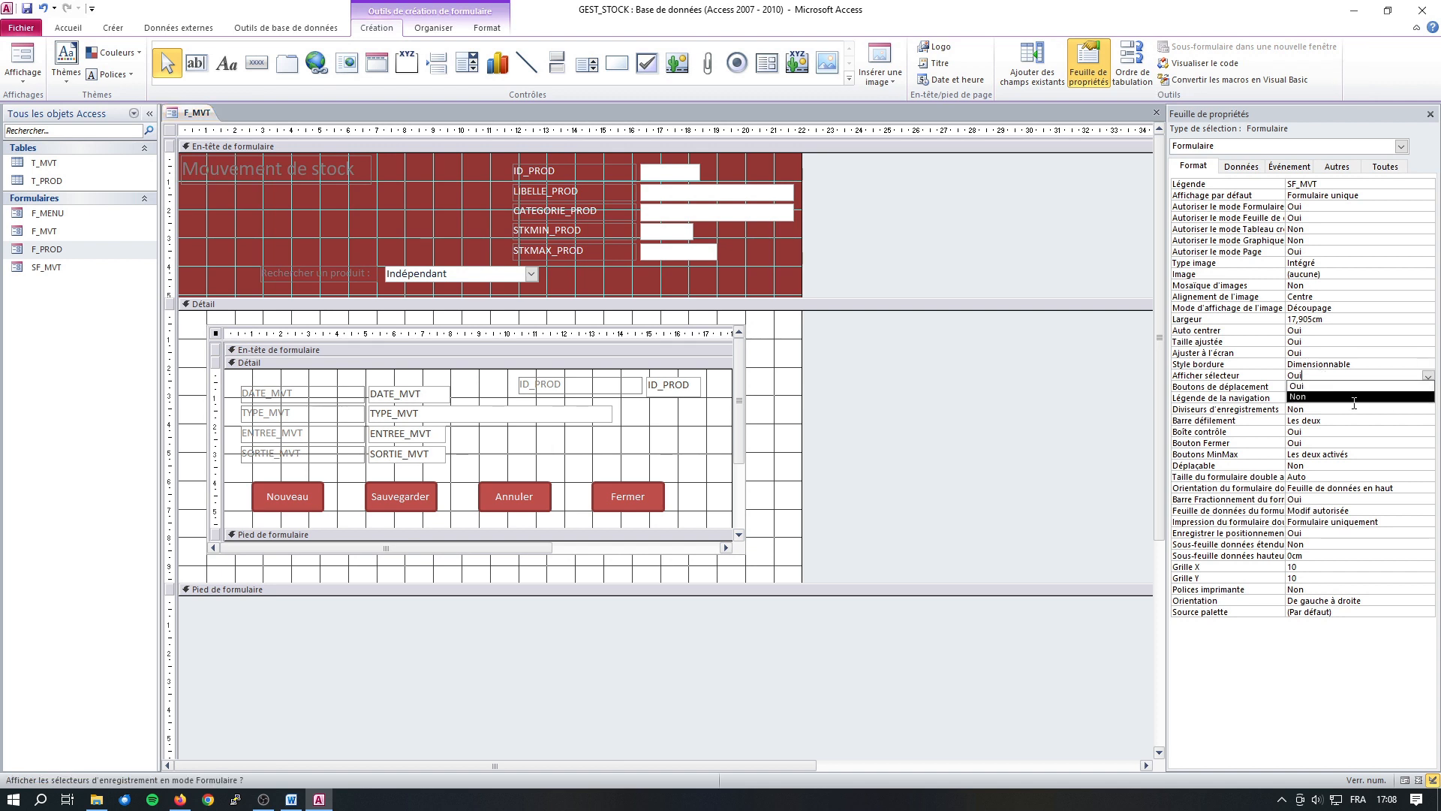
{"action": "left_click", "coordinate": [1347, 398]}
{"action": "left_click", "coordinate": [1323, 389]}
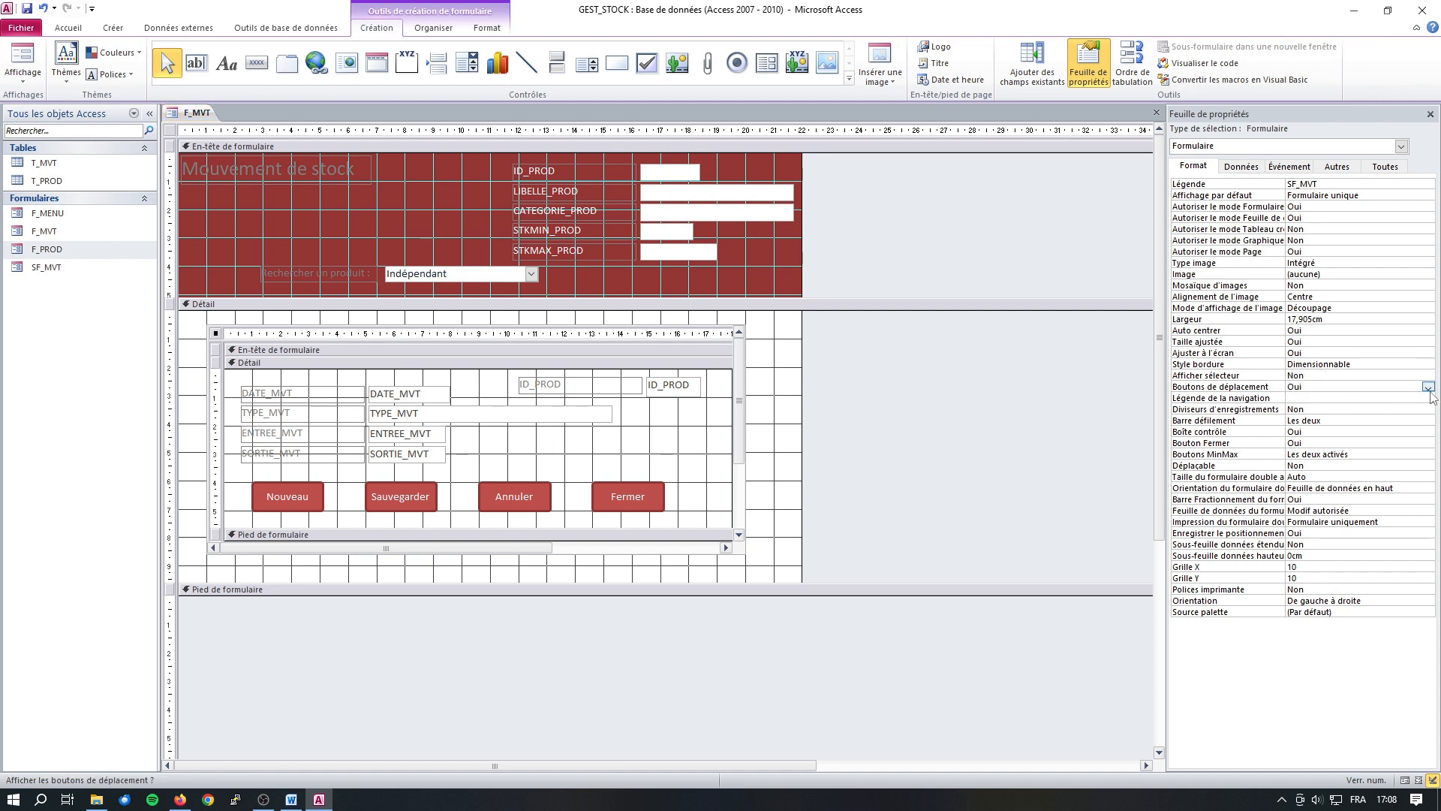
{"action": "left_click", "coordinate": [1428, 387]}
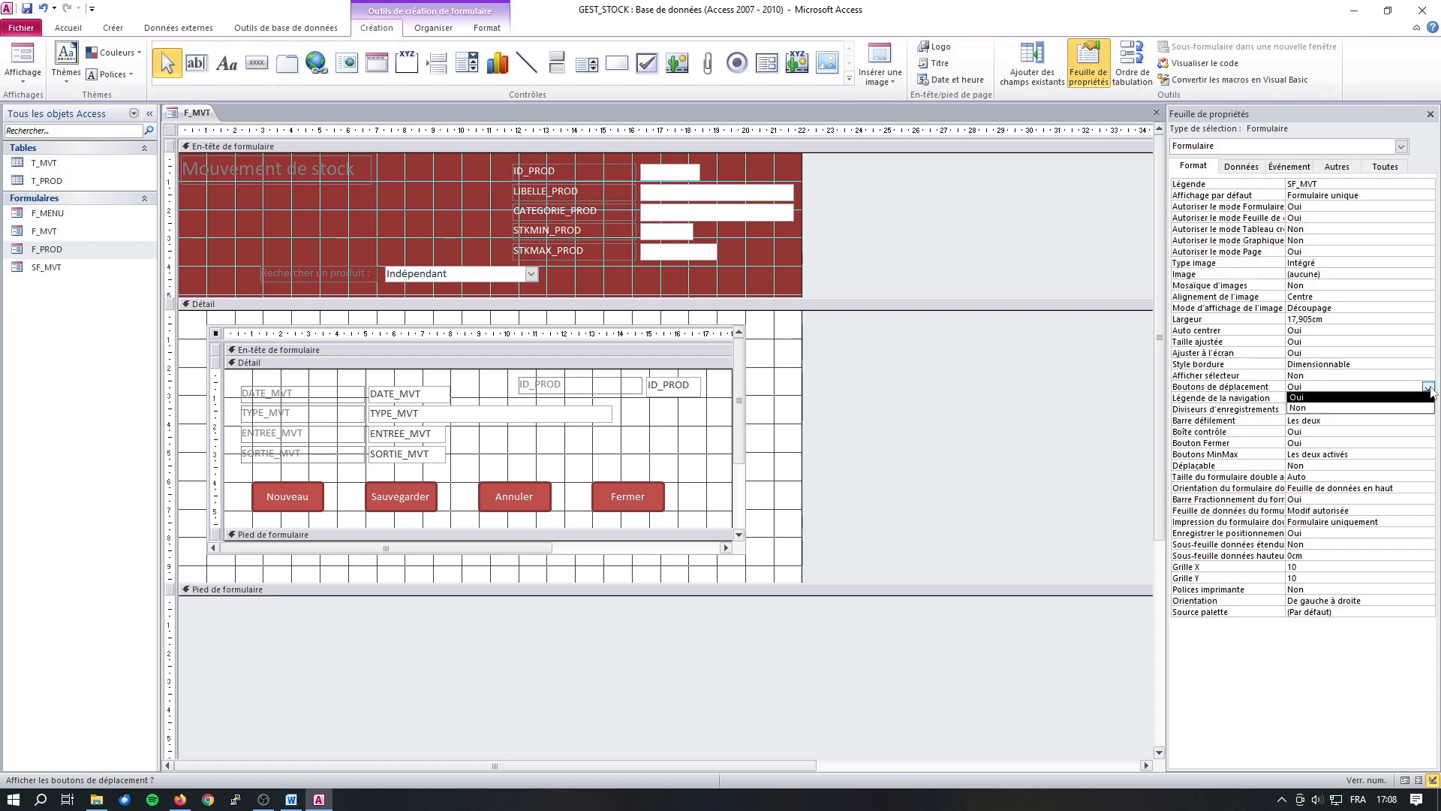
{"action": "left_click", "coordinate": [1346, 409]}
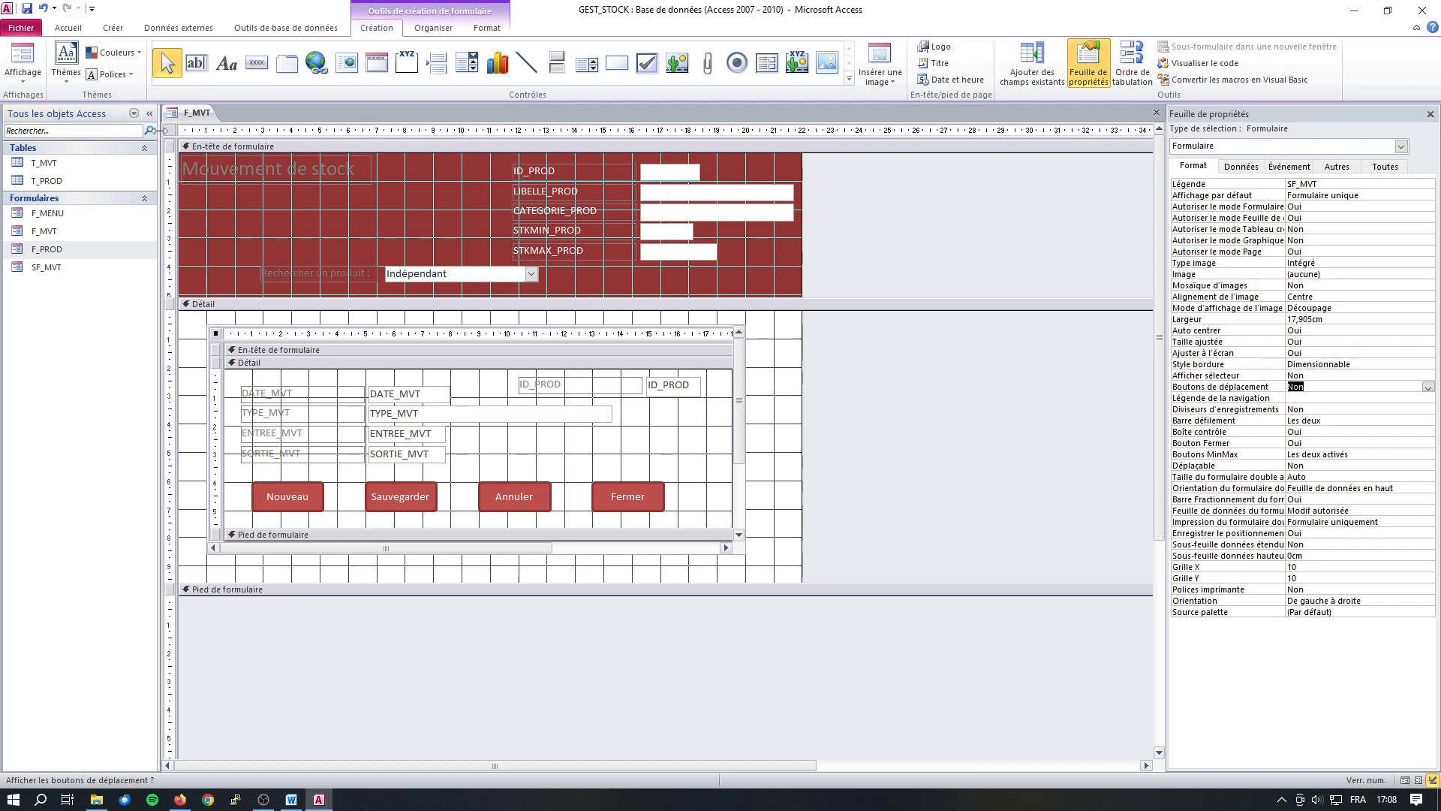
Check the subform's record selector and navigation buttons in Form view, and reopen F_MVT in Design view
{"action": "right_click", "coordinate": [187, 112]}
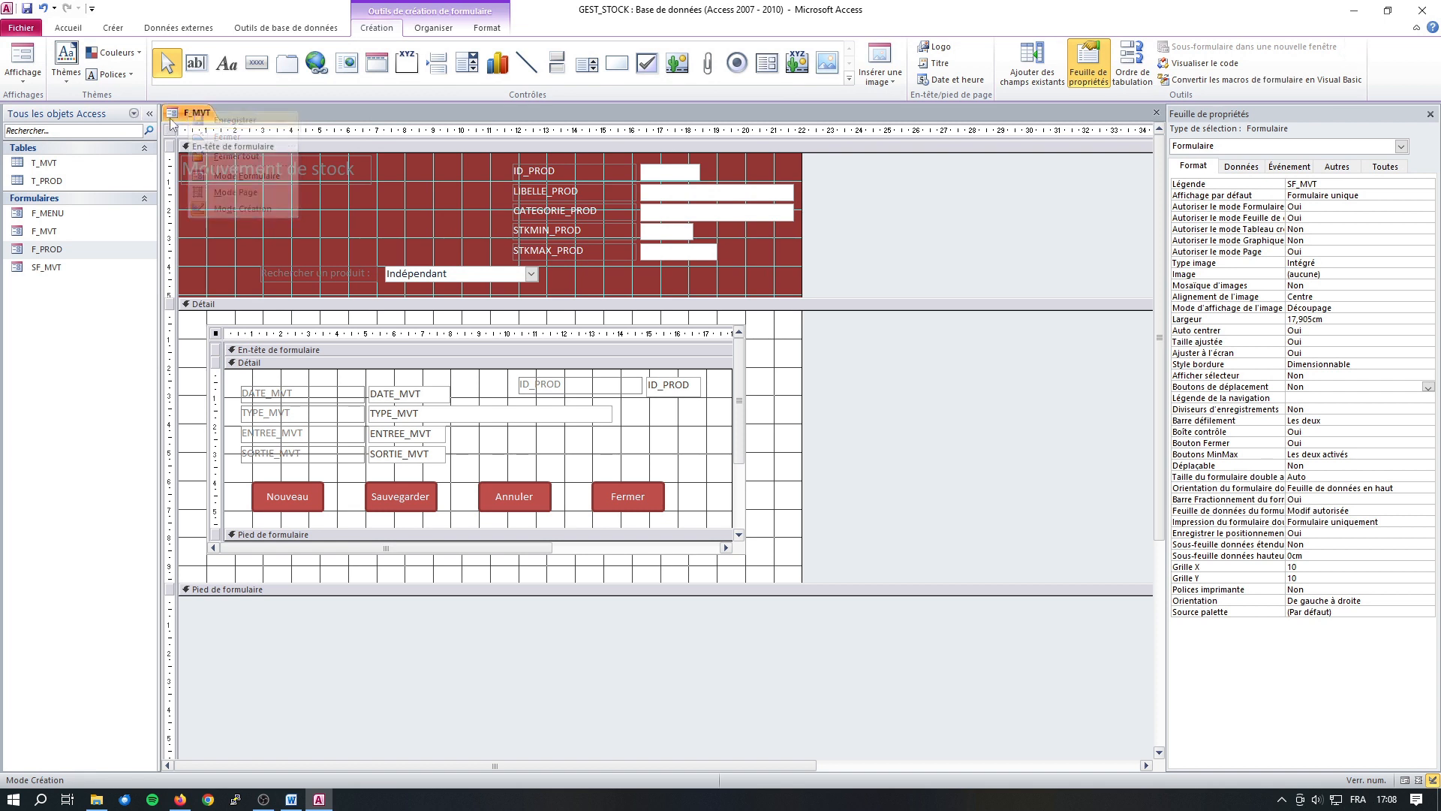
{"action": "right_click", "coordinate": [187, 113]}
{"action": "left_click", "coordinate": [237, 180]}
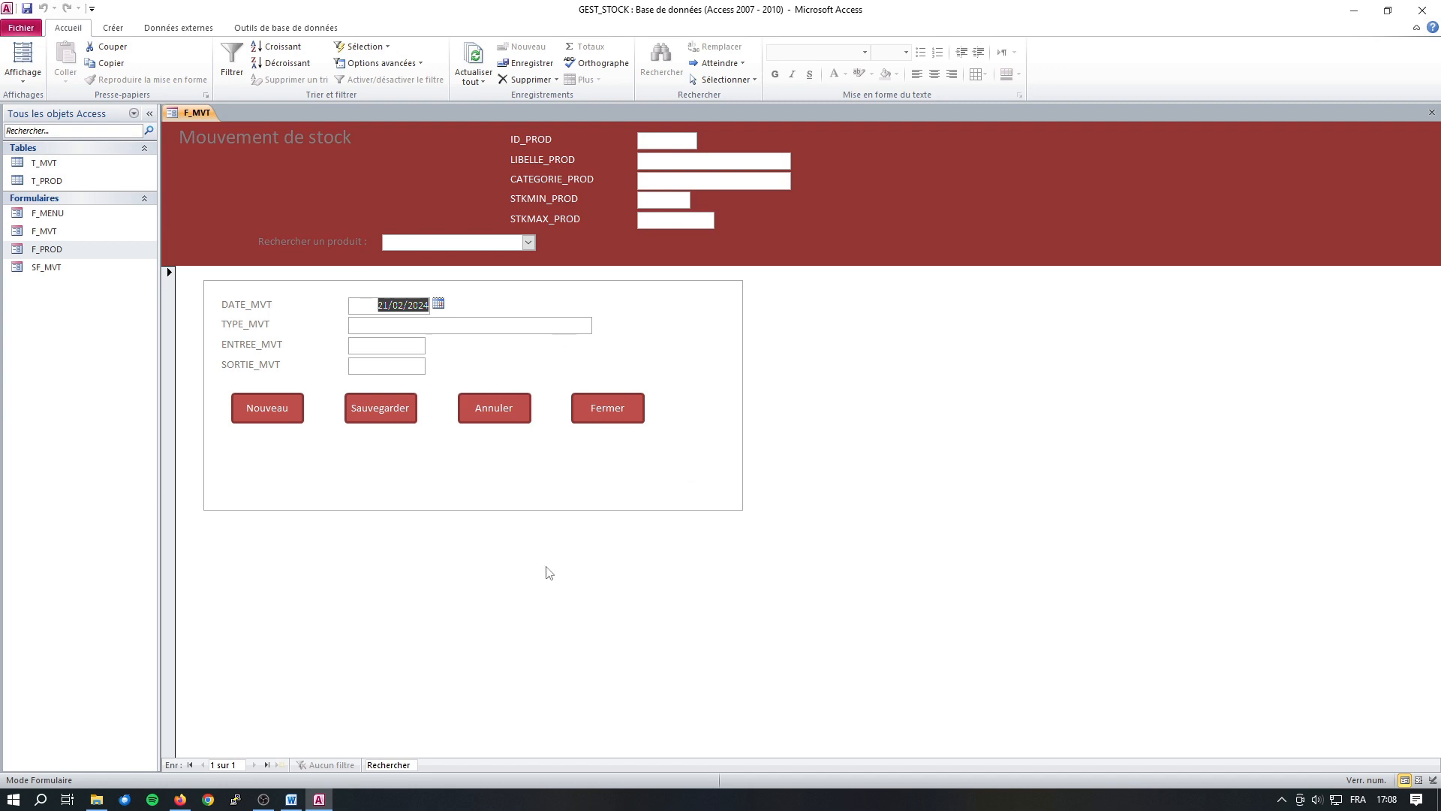
{"action": "right_click", "coordinate": [178, 115]}
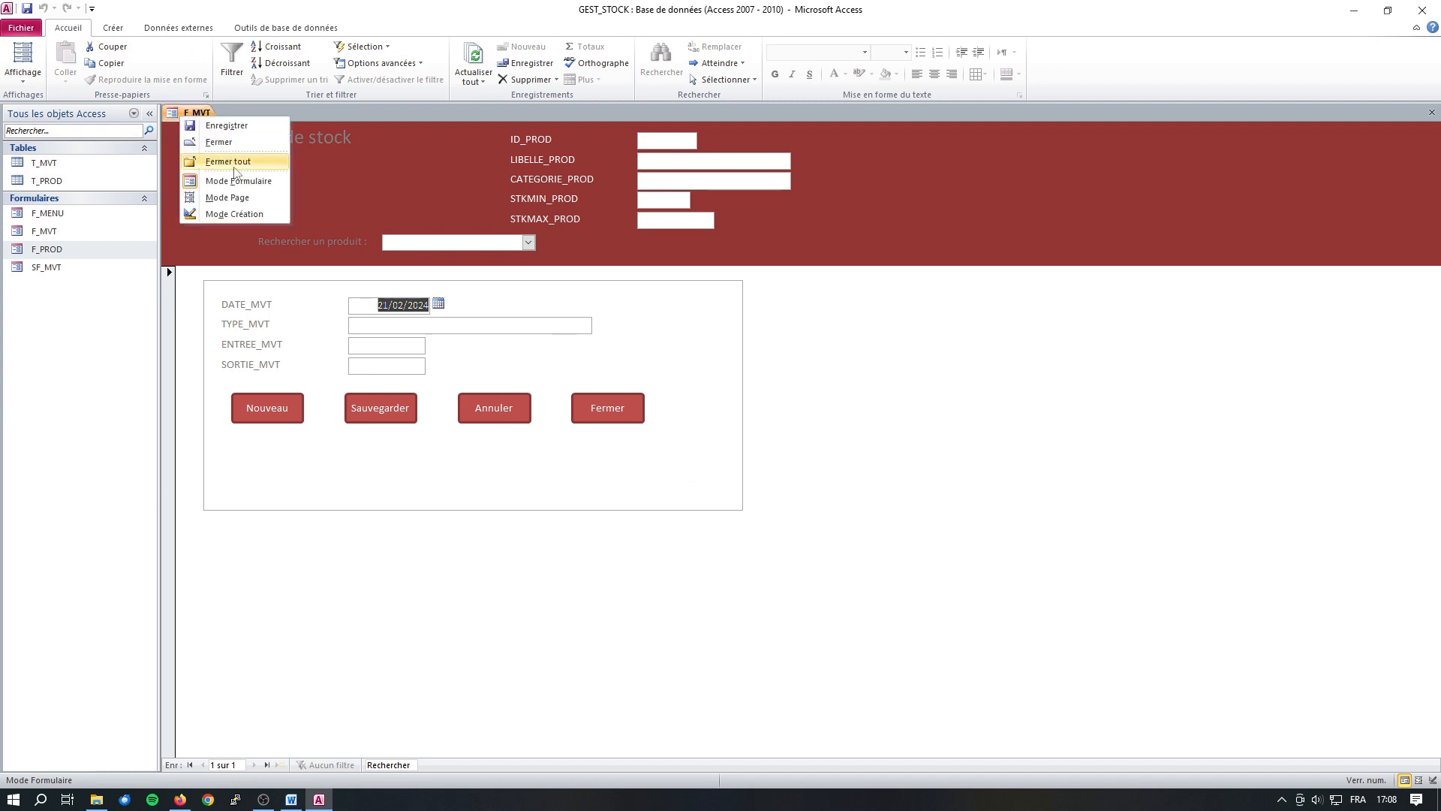
{"action": "left_click", "coordinate": [225, 220]}
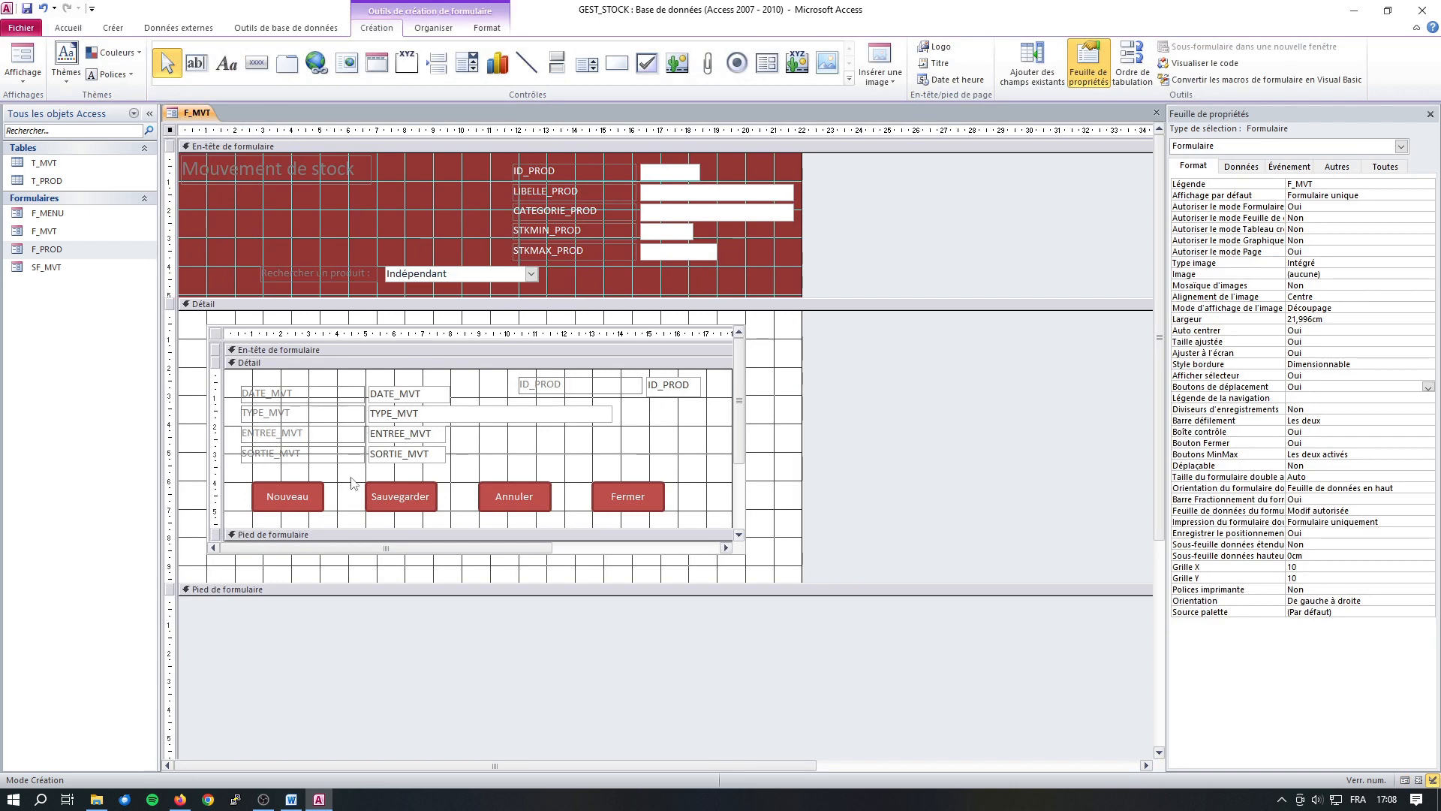
Set Afficher sélecteur and Boutons de déplacement to Non for the main form F_MVT and display it in Form view
{"action": "left_click", "coordinate": [170, 132]}
{"action": "left_click", "coordinate": [1360, 375]}
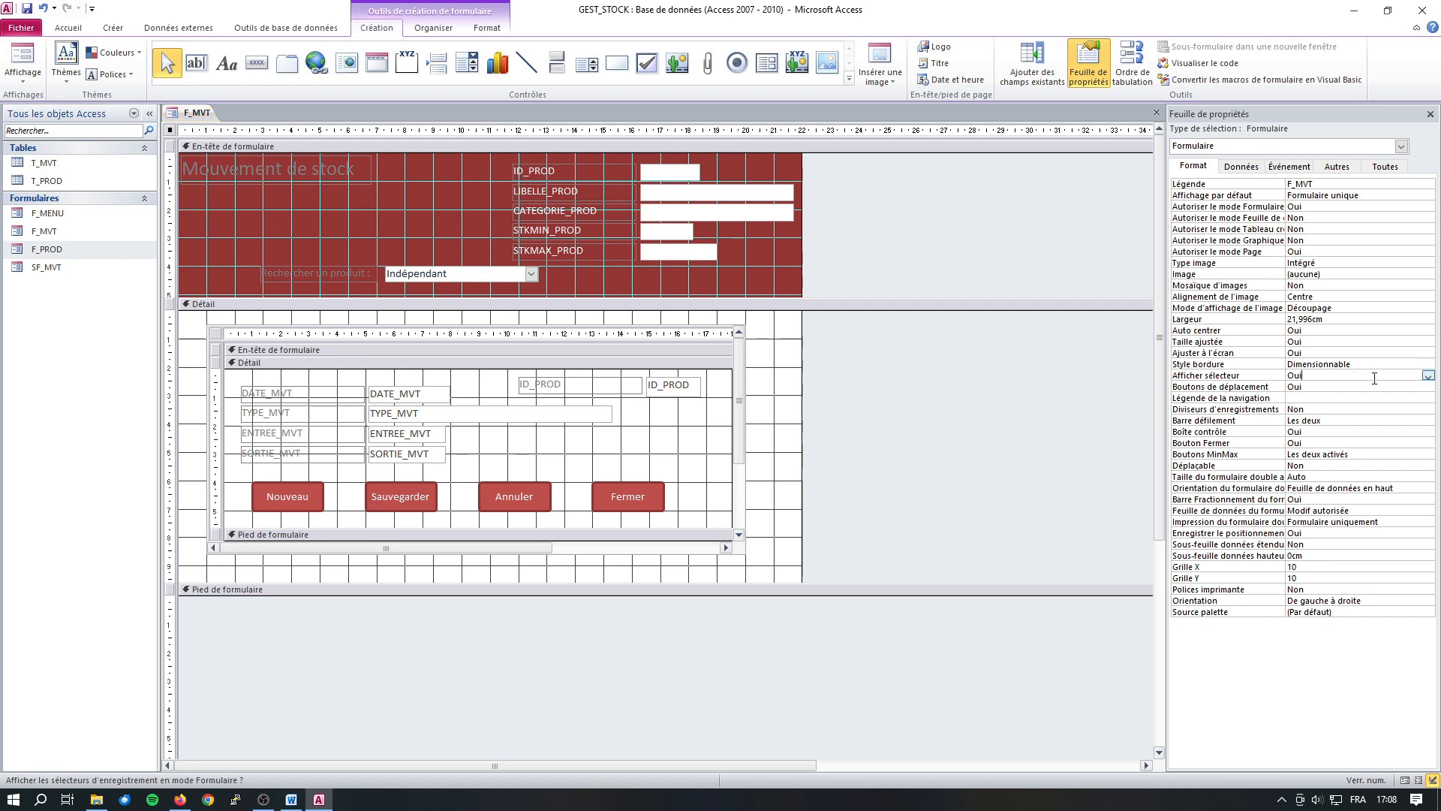
{"action": "left_click", "coordinate": [1428, 375]}
{"action": "left_click", "coordinate": [1378, 397]}
{"action": "left_click", "coordinate": [1356, 388]}
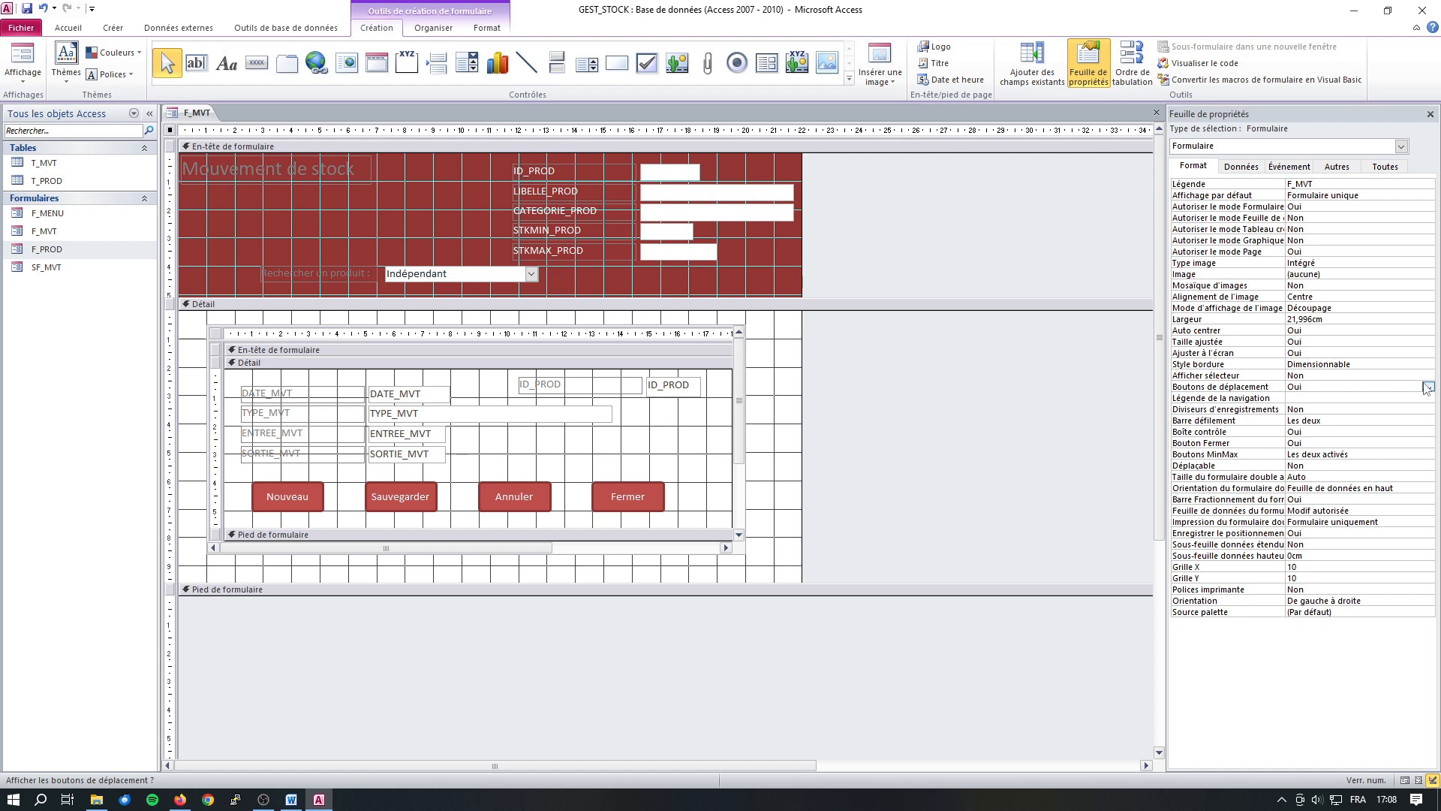
{"action": "left_click", "coordinate": [1428, 387]}
{"action": "left_click", "coordinate": [1368, 409]}
{"action": "right_click", "coordinate": [194, 114]}
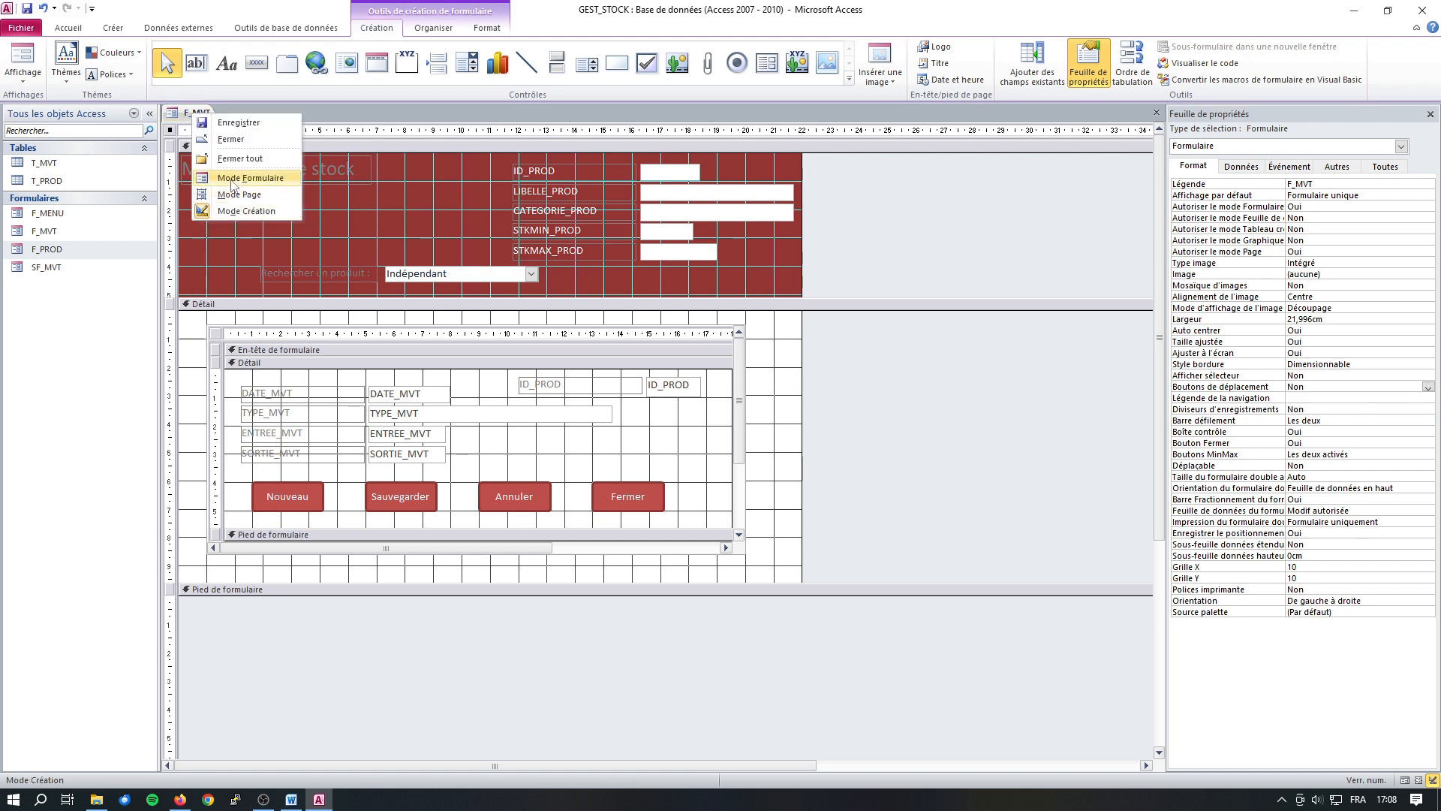
{"action": "left_click", "coordinate": [234, 179]}
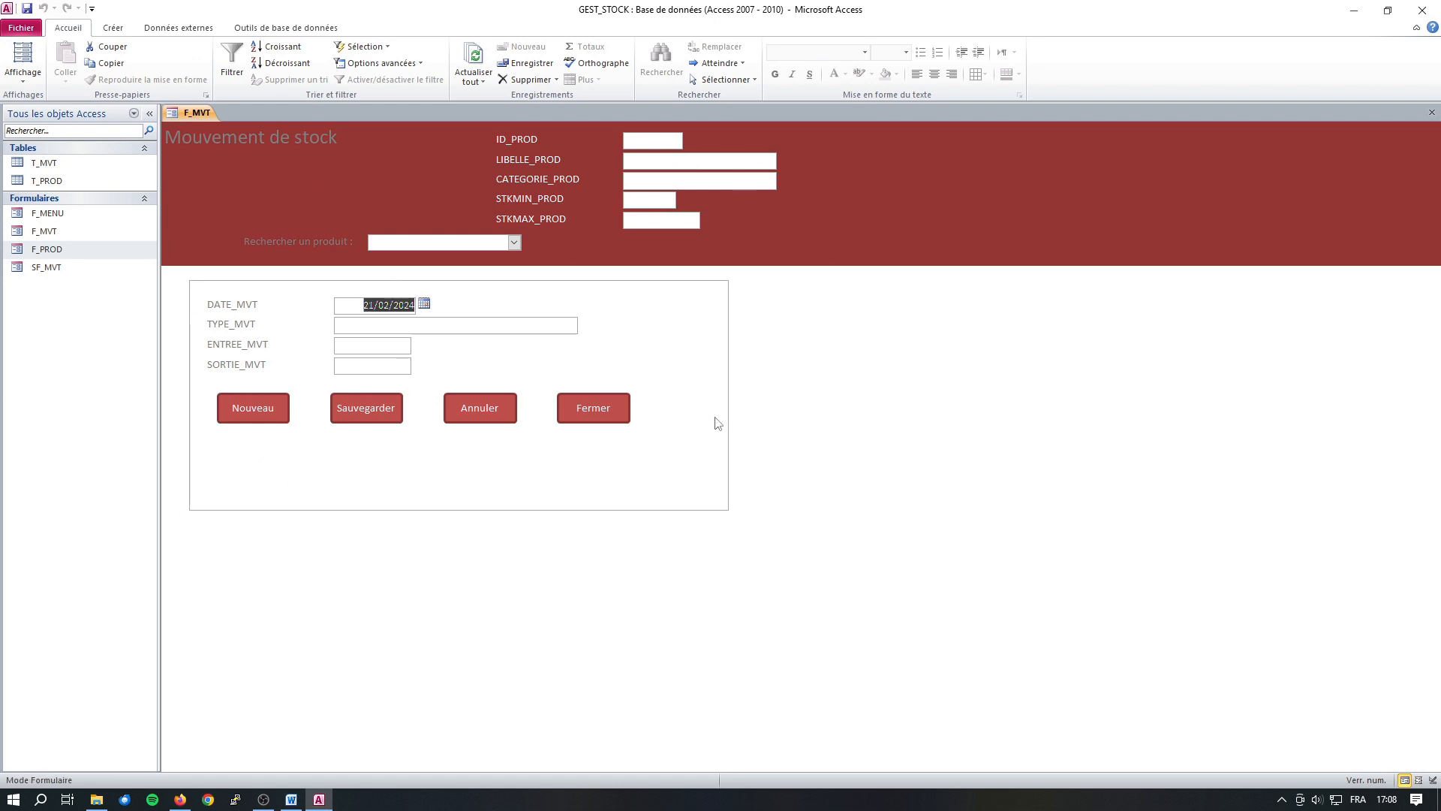